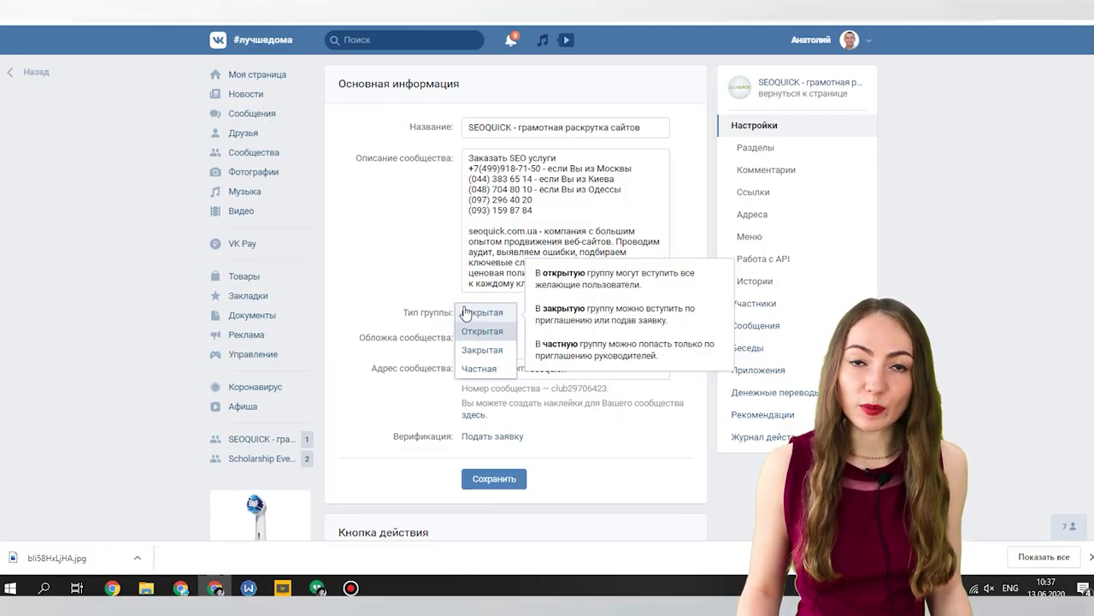
# Open the community cover (Обложка сообщества) management and review the main cover and live cover options.
pyautogui.click(434, 291)
pyautogui.scroll(-2, 432, 290)
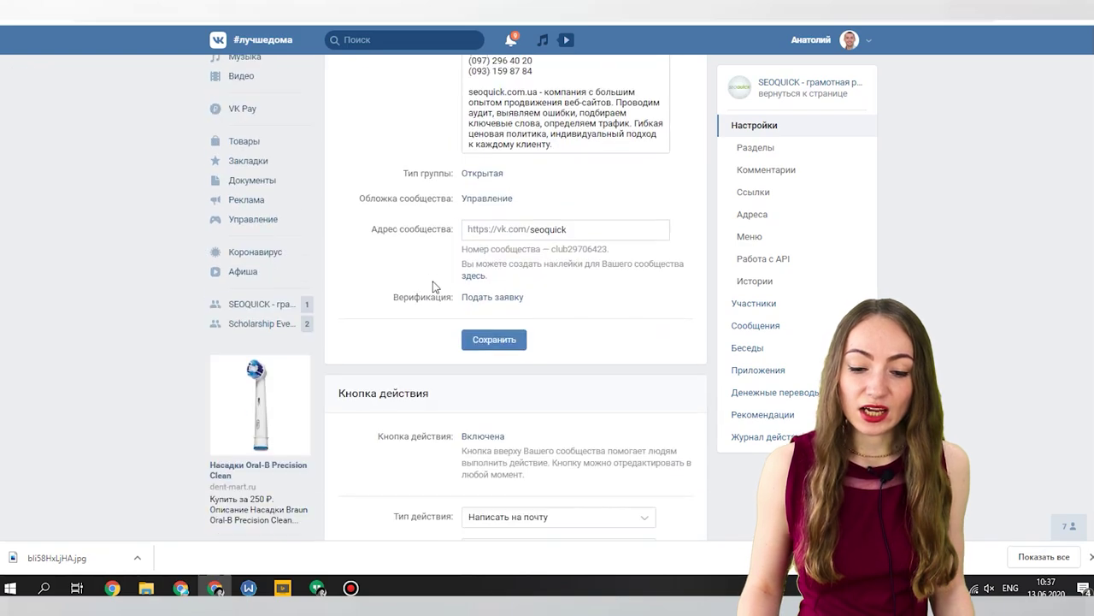
pyautogui.click(482, 202)
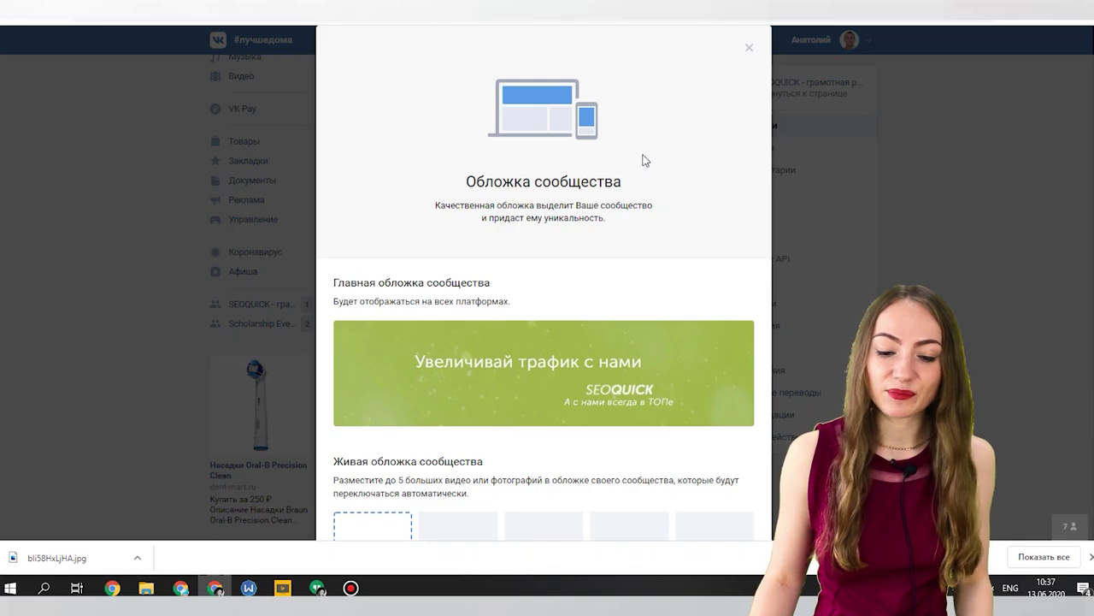
pyautogui.scroll(-2, 652, 176)
pyautogui.moveTo(656, 186)
pyautogui.scroll(-1, 651, 165)
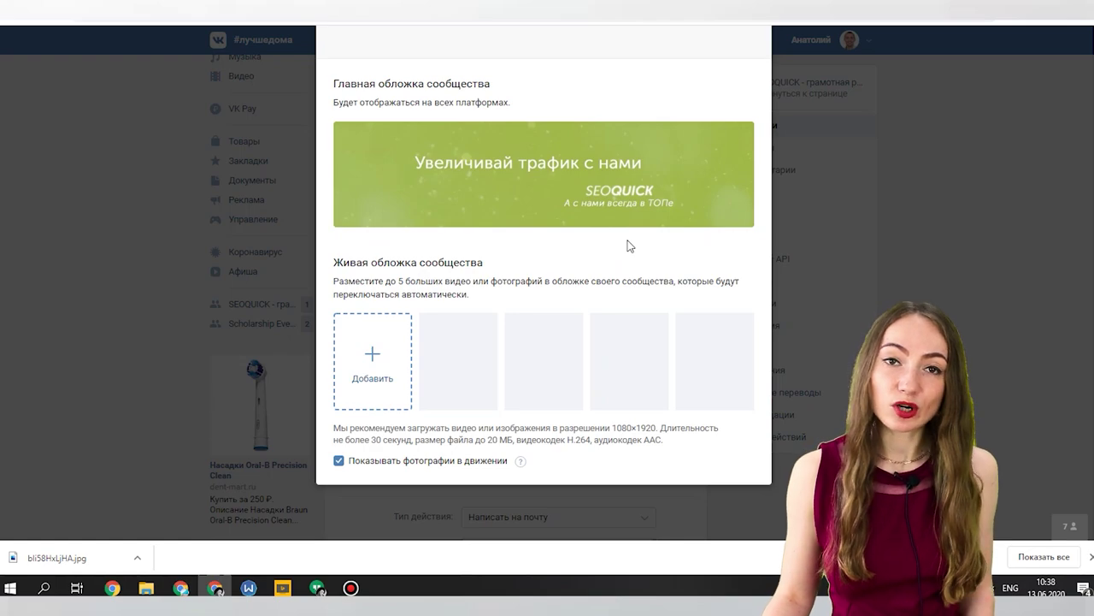
pyautogui.moveTo(643, 220)
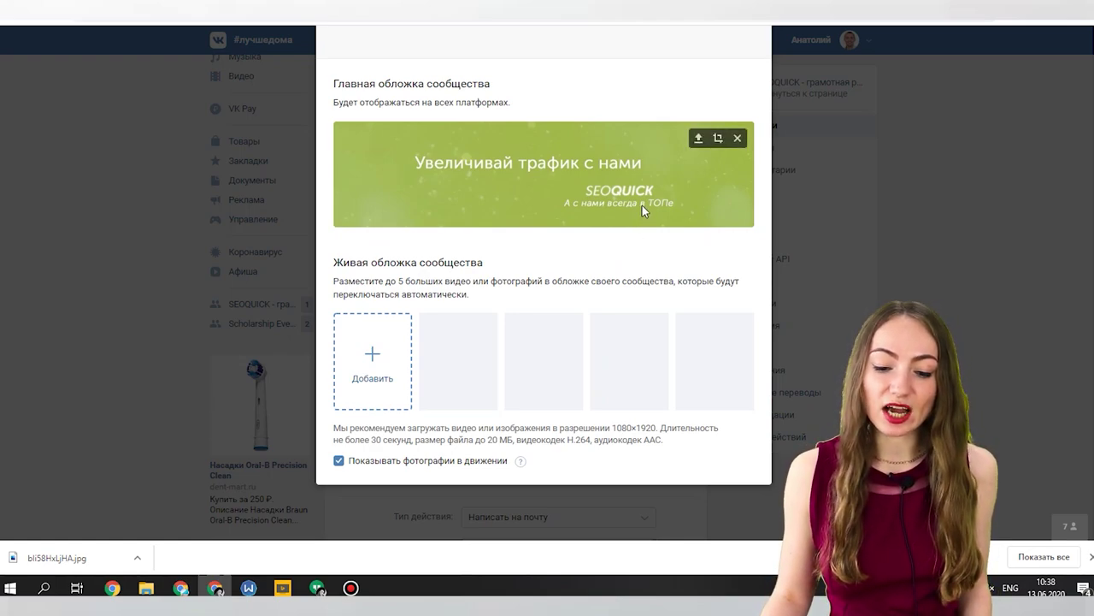
# Browse the desktop files for a live cover without adding any, and check the "Показывать фотографии в движении" option's help.
pyautogui.click(384, 375)
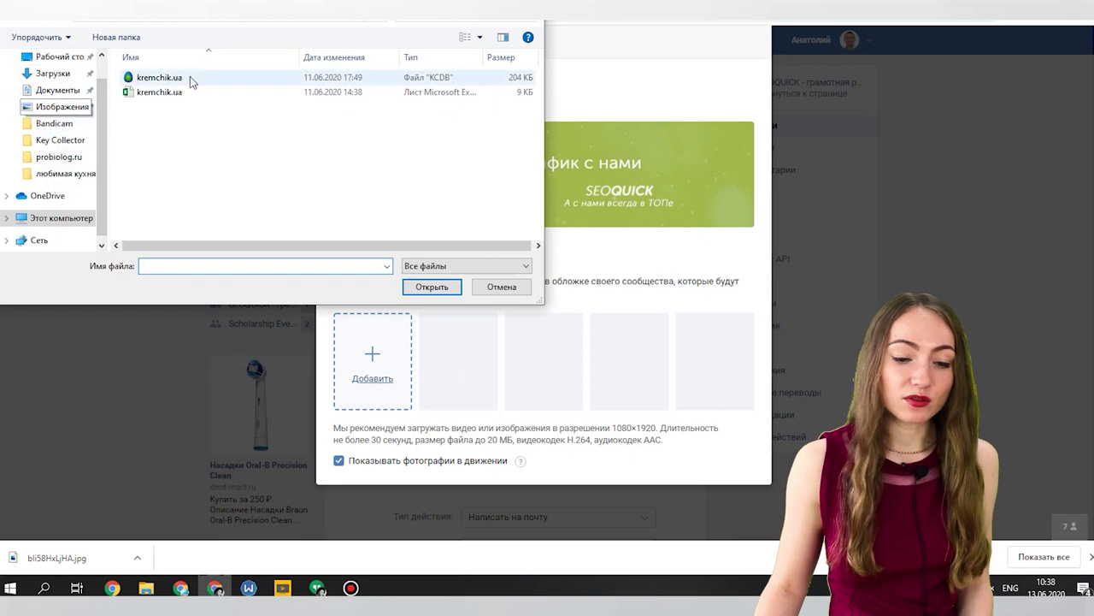
pyautogui.click(61, 57)
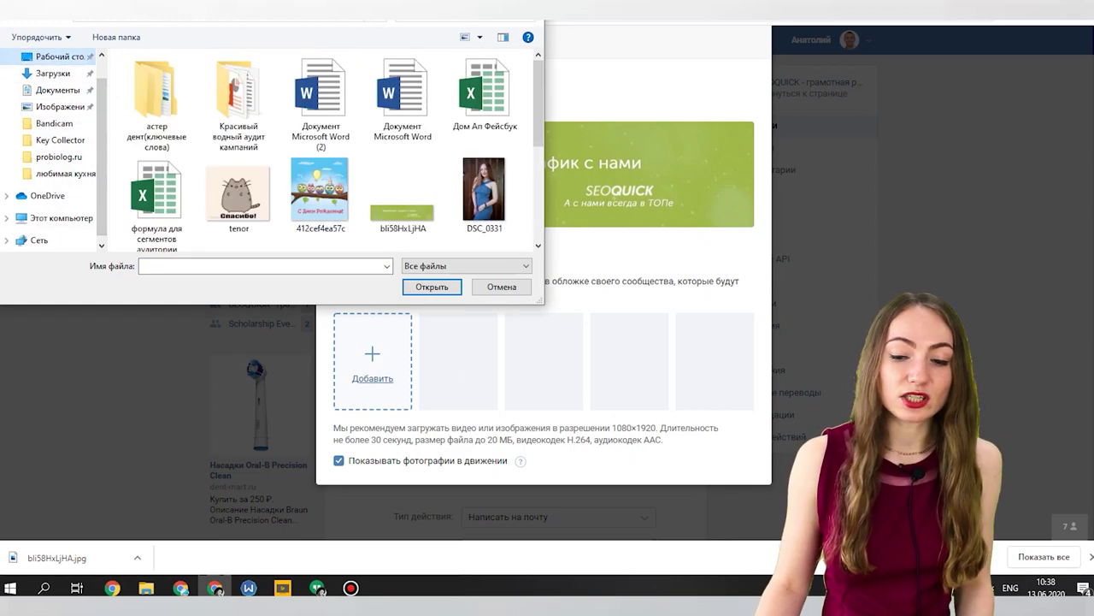
pyautogui.click(502, 286)
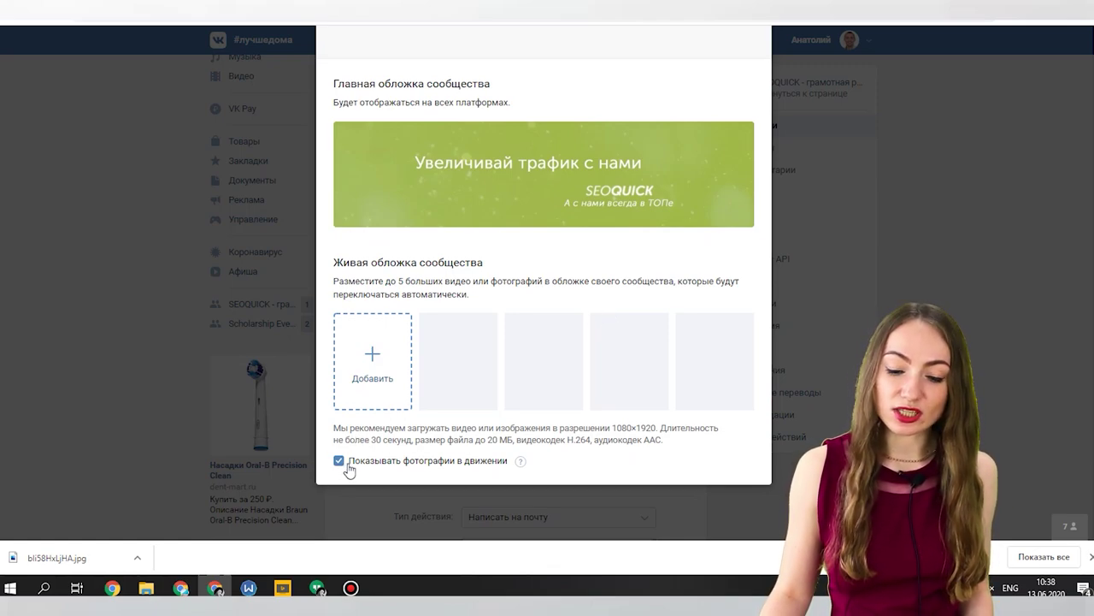
pyautogui.moveTo(518, 468)
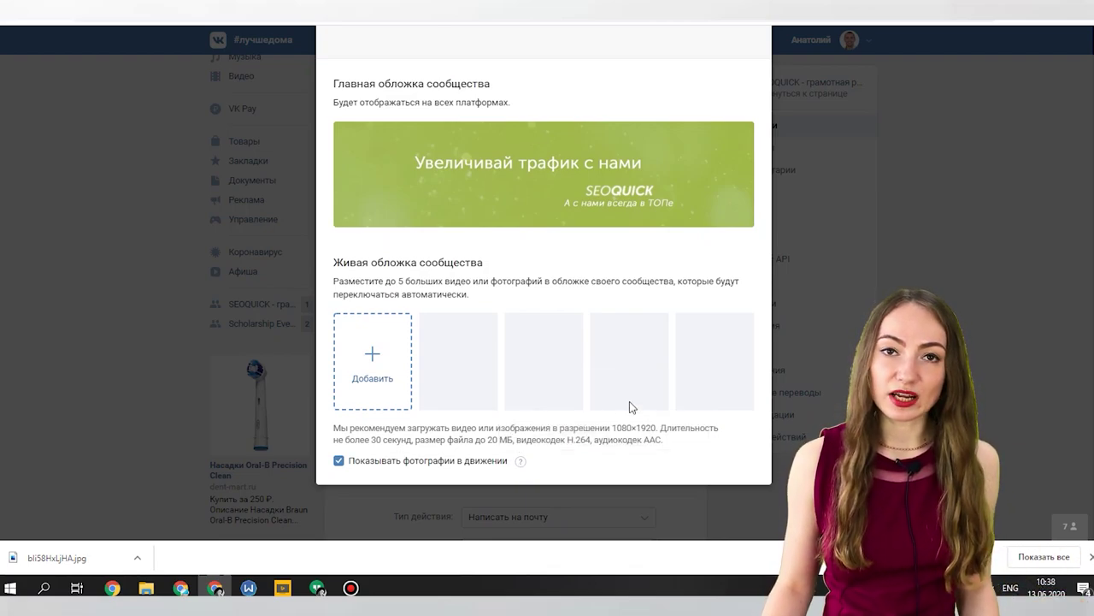
# View the display area selection of the main community cover, leaving it without saving.
pyautogui.scroll(2, 629, 376)
pyautogui.moveTo(539, 306)
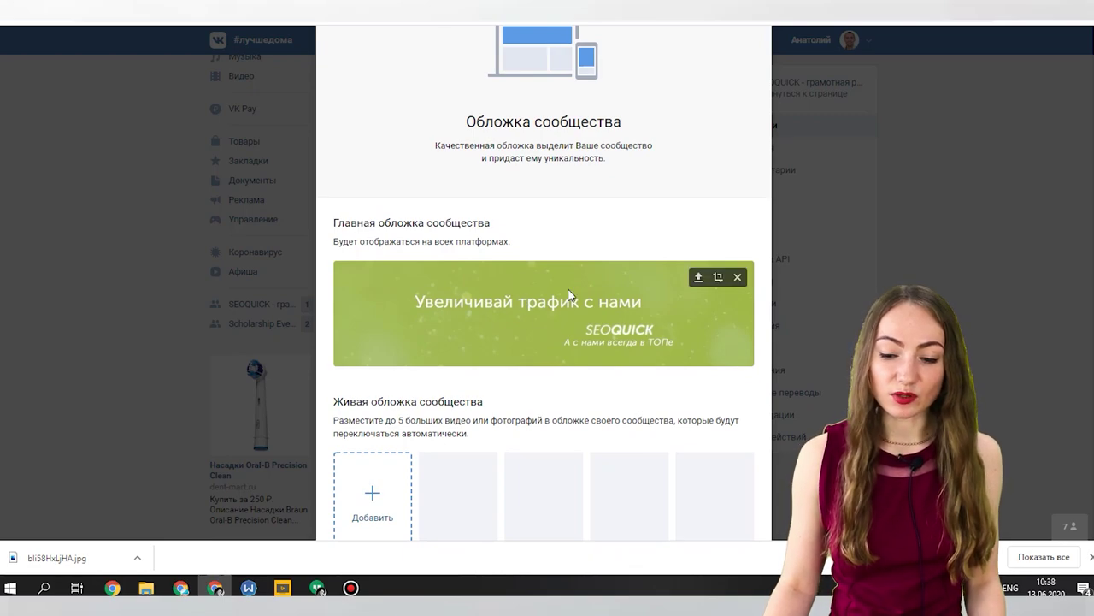
pyautogui.click(718, 277)
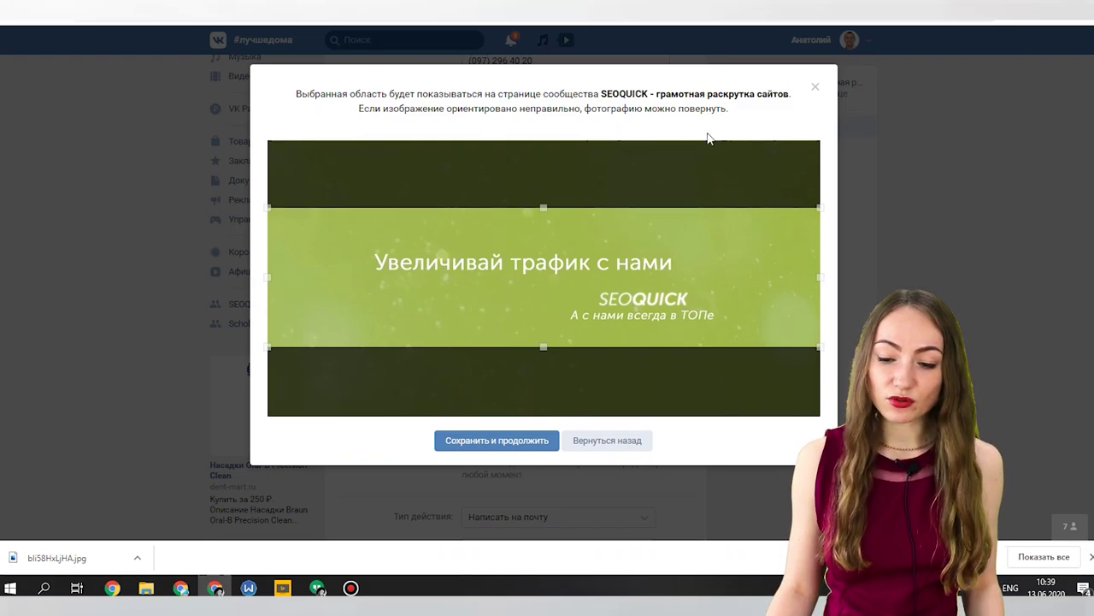
pyautogui.click(815, 88)
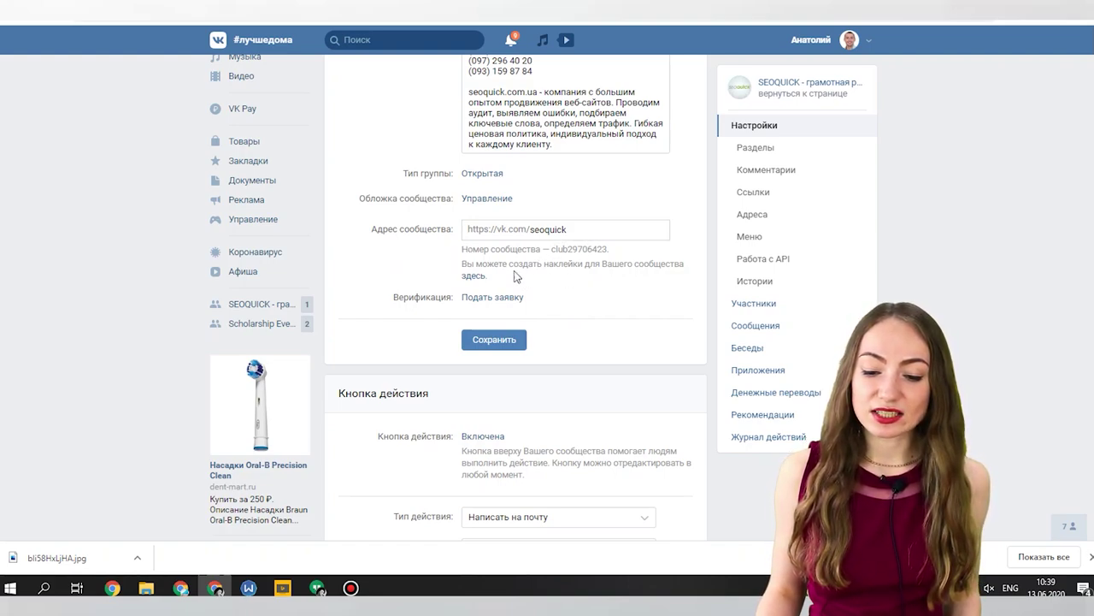
# Open the community sticker generator, review the QR code and address sticker downloads, and close it.
pyautogui.click(476, 276)
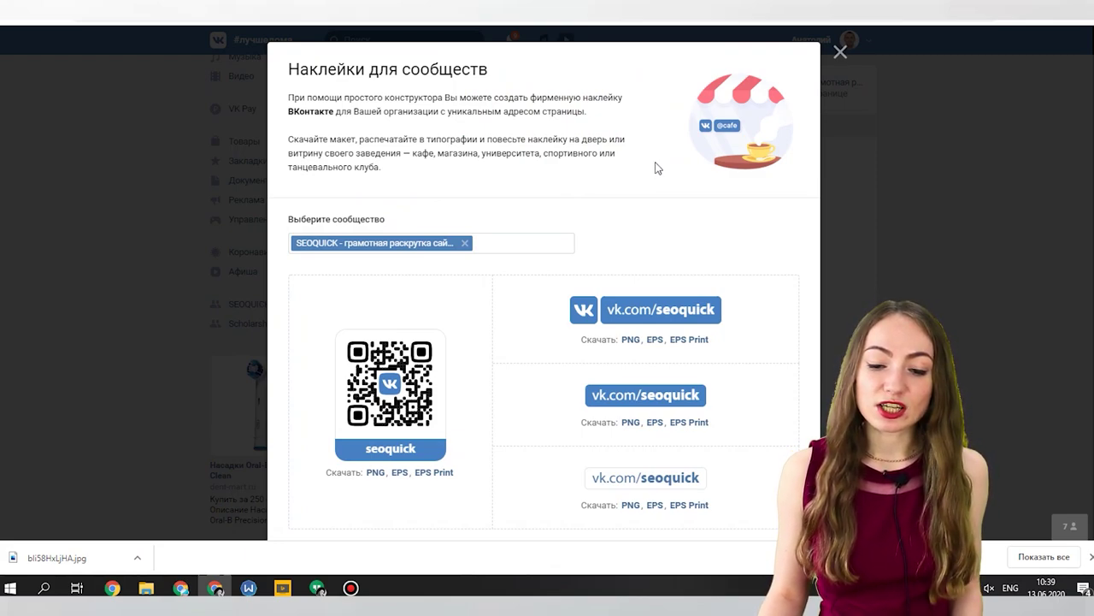
pyautogui.scroll(-1, 656, 165)
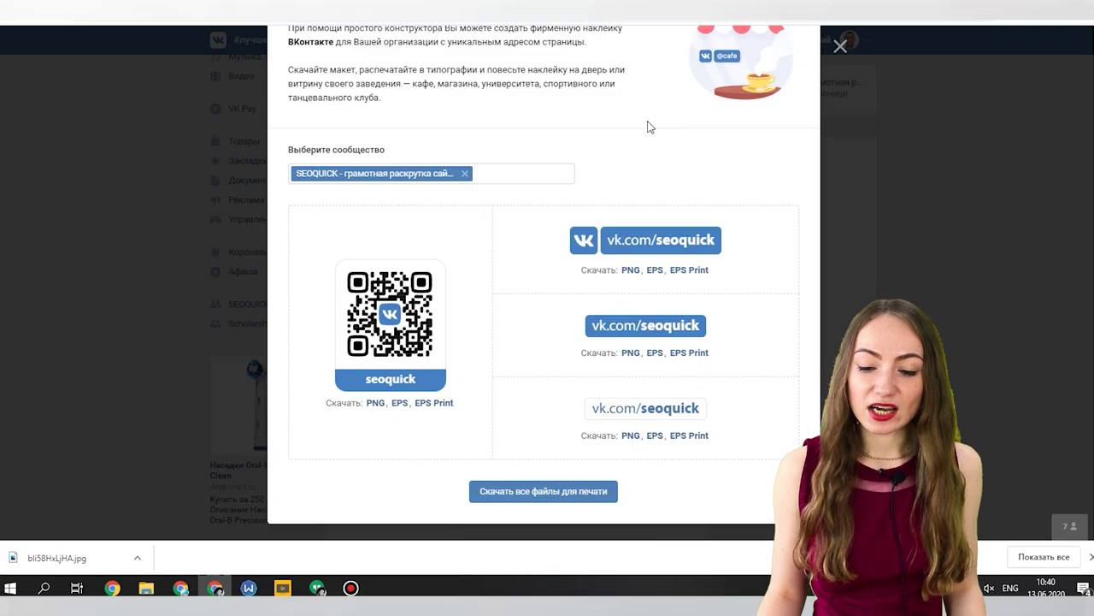
pyautogui.scroll(1, 647, 127)
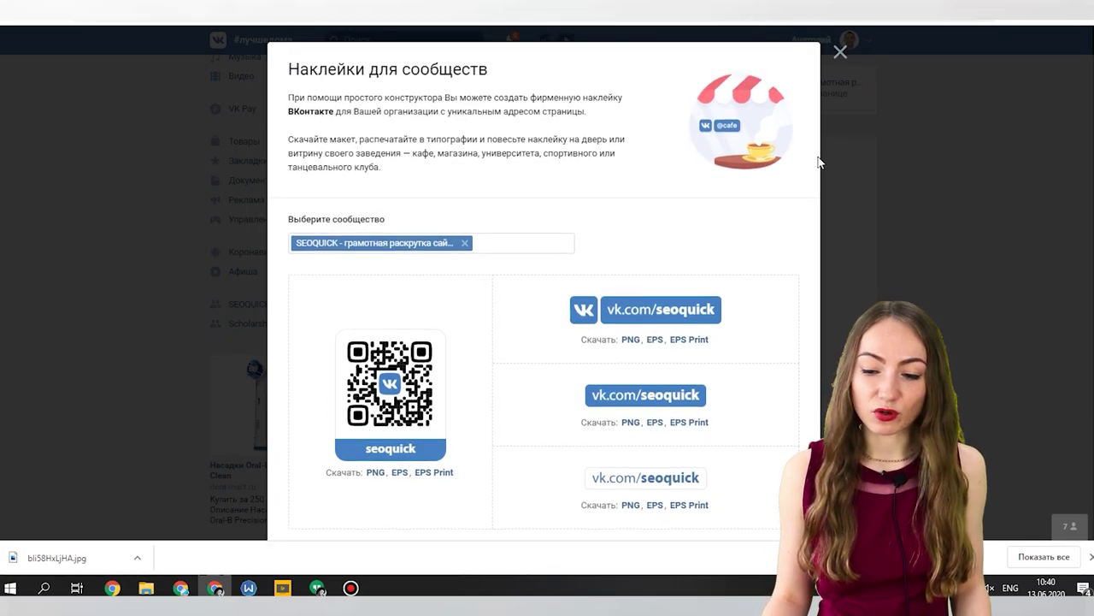
pyautogui.scroll(-1, 718, 184)
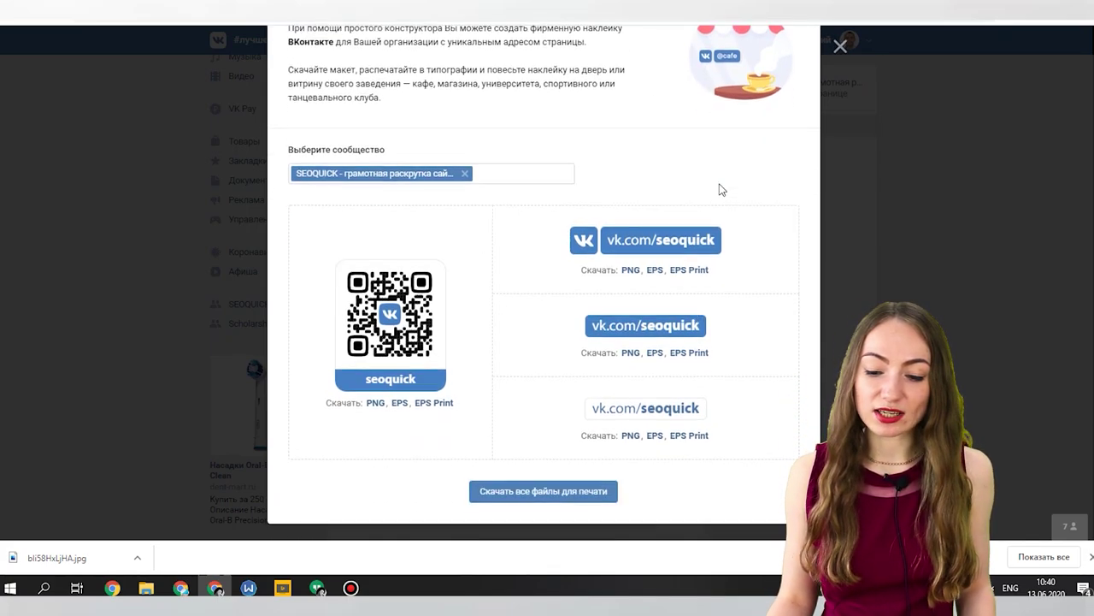
pyautogui.scroll(1, 733, 196)
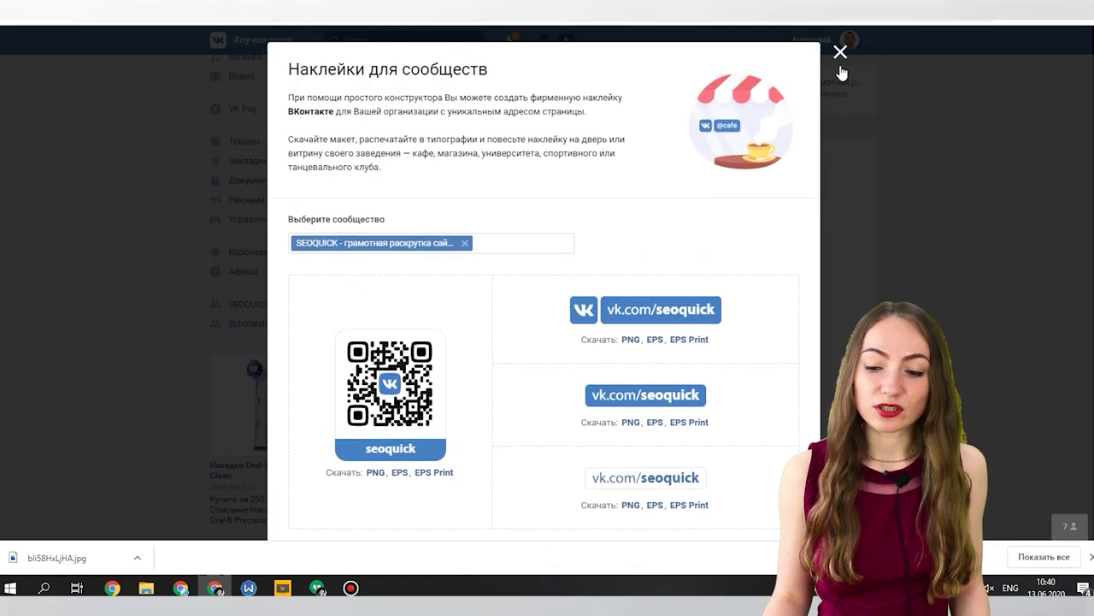
pyautogui.click(839, 69)
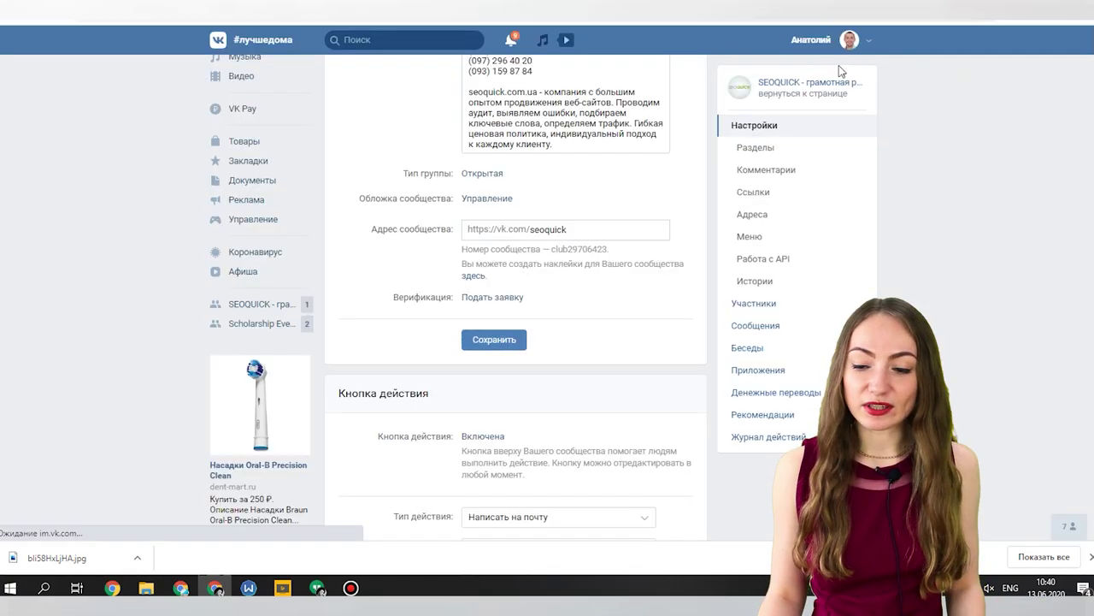
# Open the community verification request, review its conditions, and close it without applying.
pyautogui.click(508, 305)
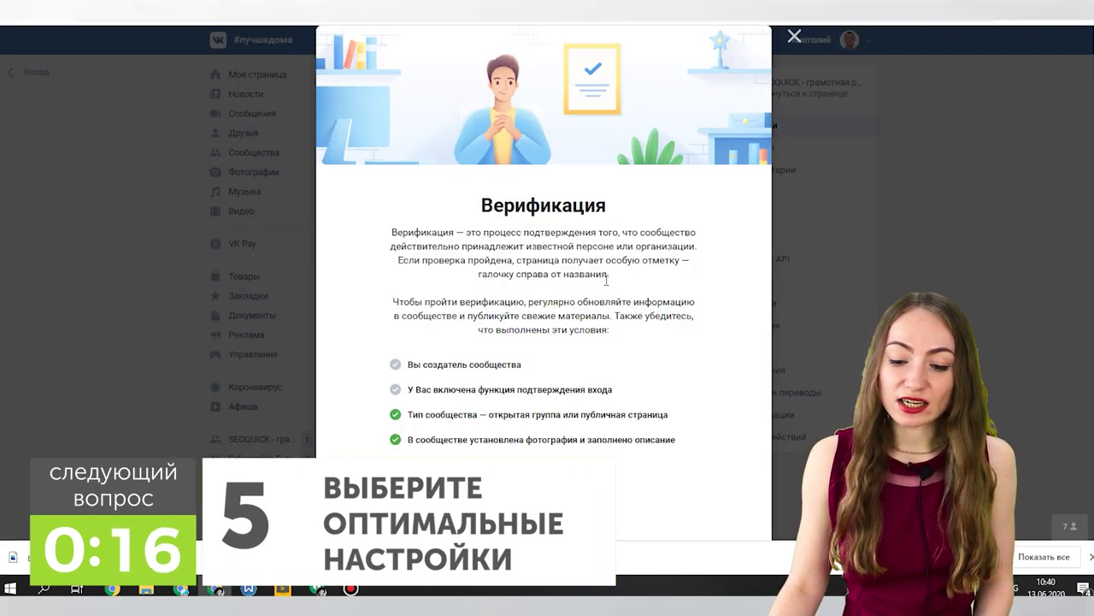
pyautogui.scroll(-1, 606, 280)
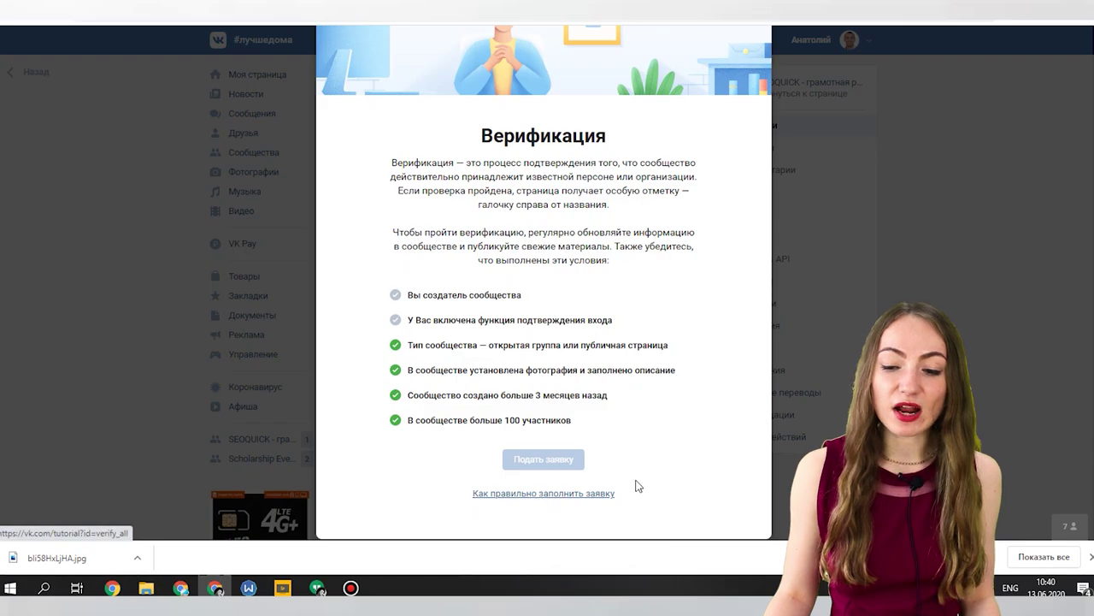
pyautogui.scroll(2, 716, 324)
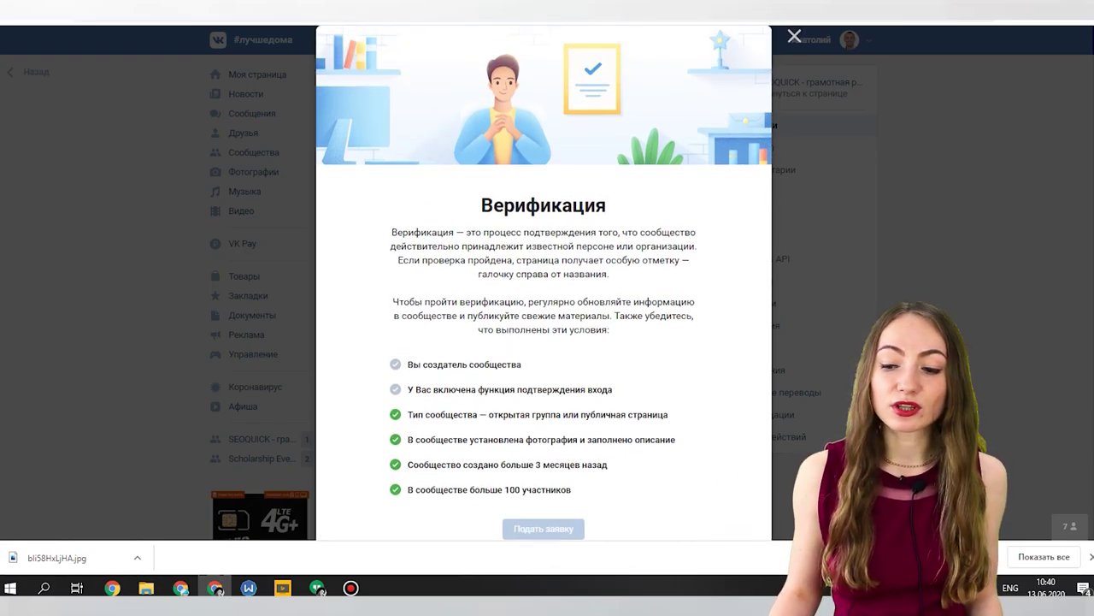
pyautogui.click(794, 36)
# Save the community's basic information (Основная информация).
pyautogui.scroll(-3, 559, 288)
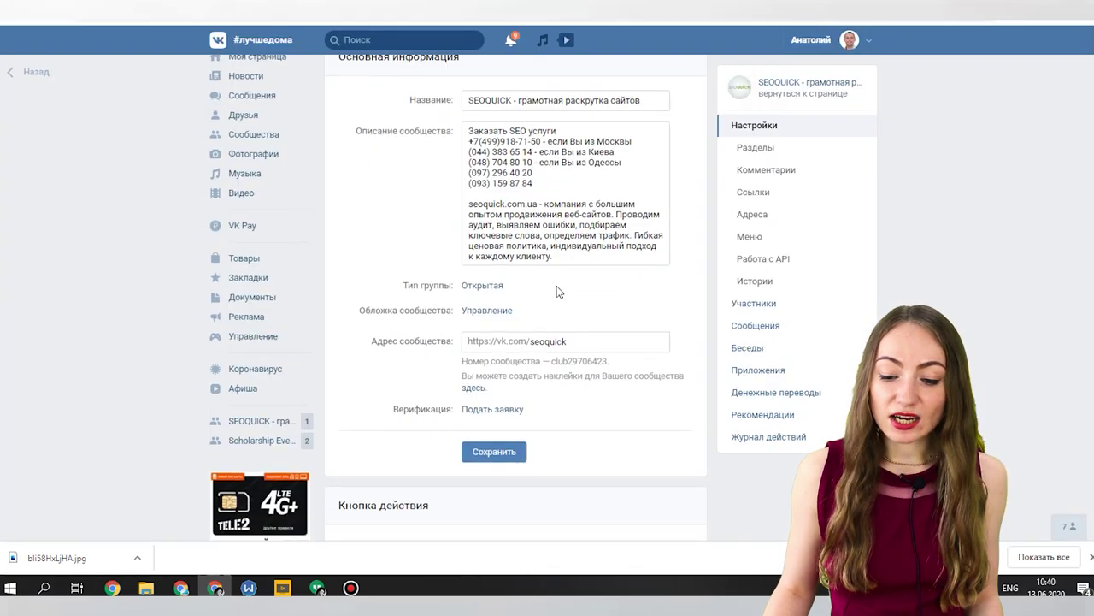
pyautogui.click(494, 200)
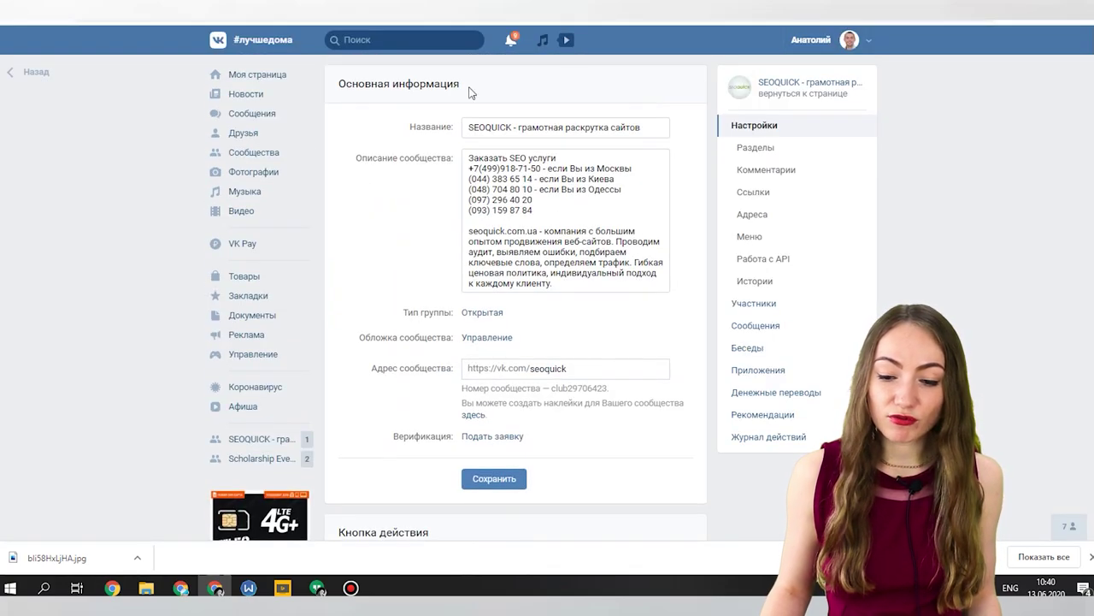
# Review the action button (Кнопка действия) settings and its list of action types without changing the selection.
pyautogui.scroll(-2, 561, 432)
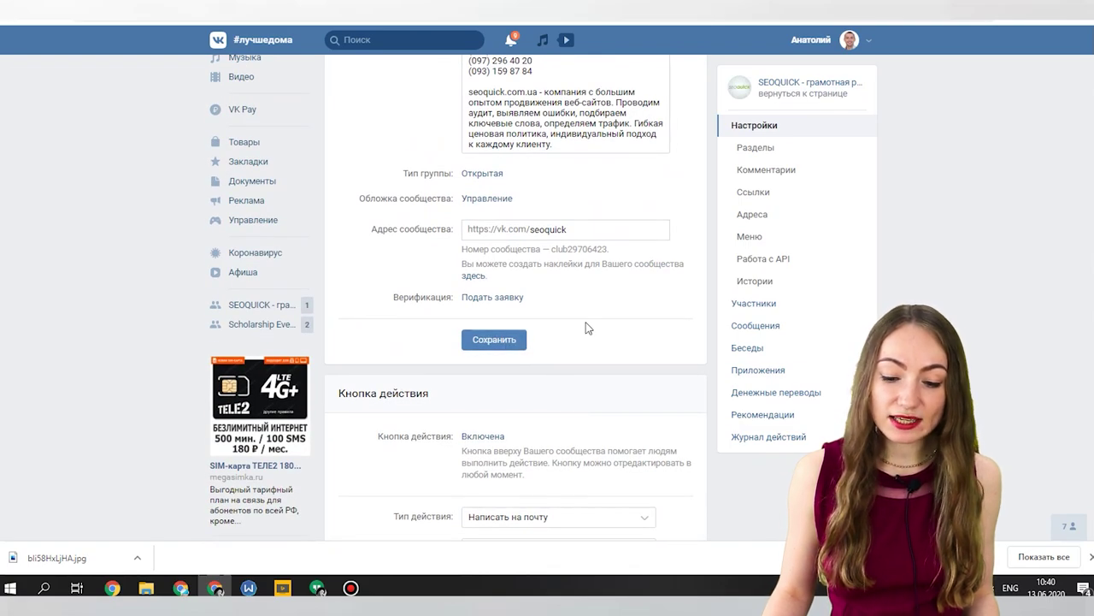
pyautogui.scroll(-2, 586, 324)
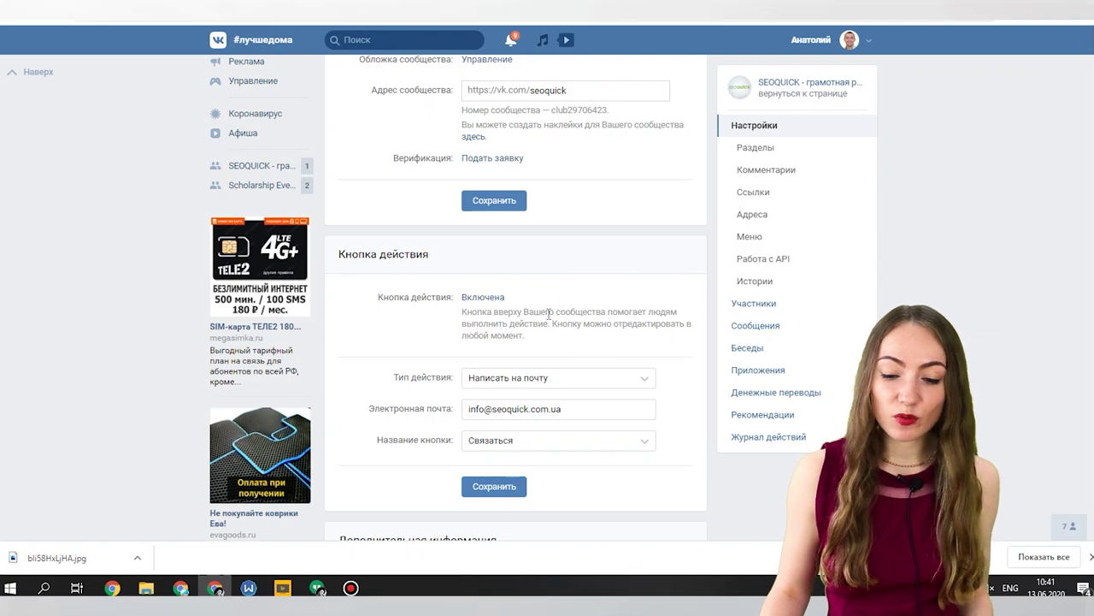
pyautogui.scroll(-1, 548, 313)
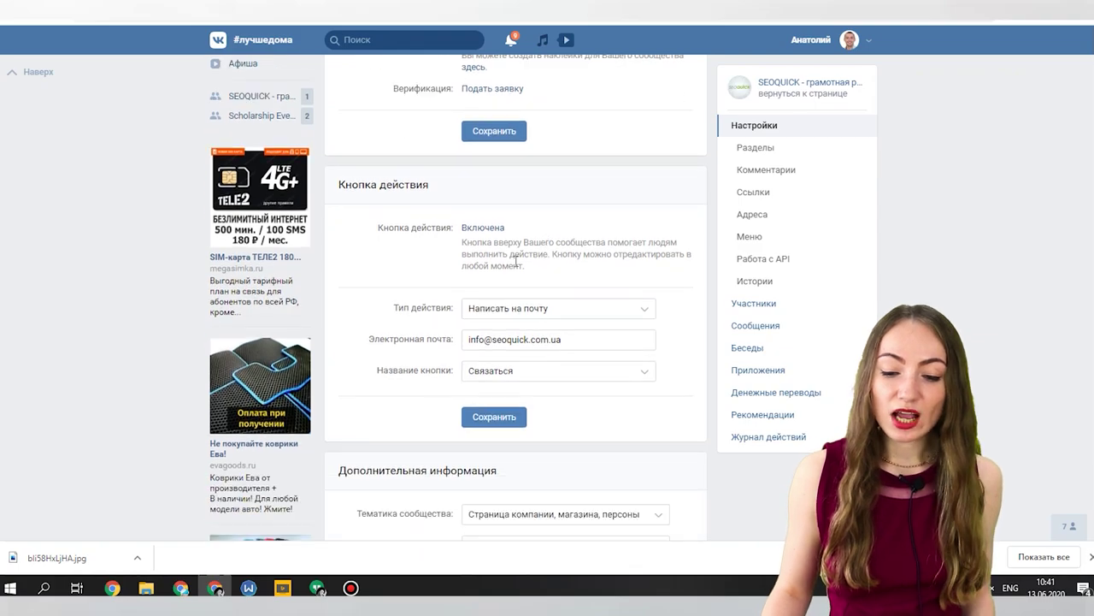
pyautogui.click(466, 228)
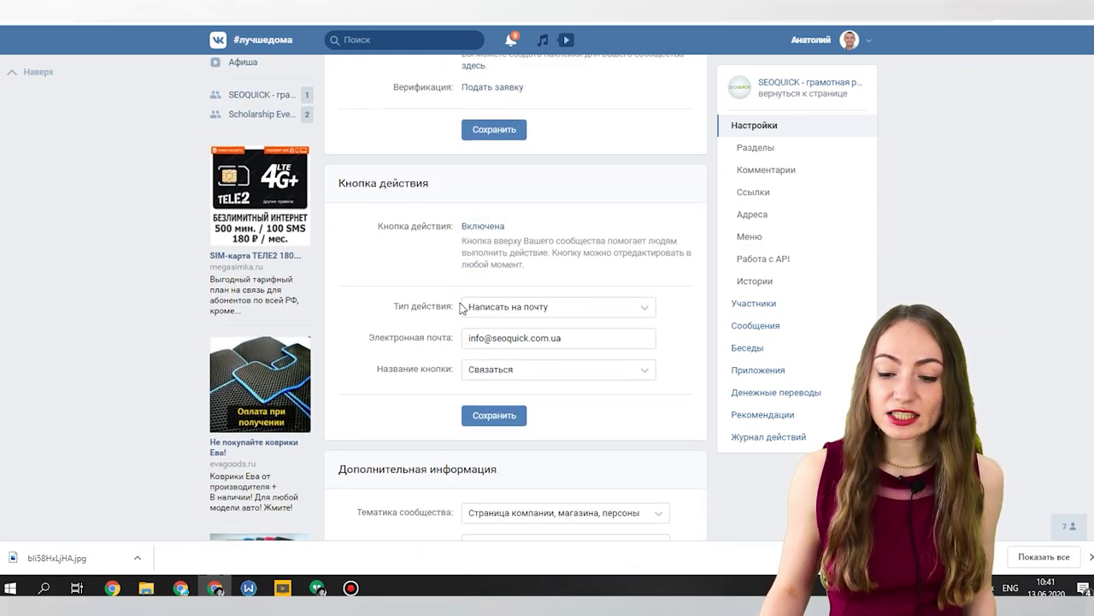
pyautogui.scroll(-1, 460, 307)
pyautogui.click(620, 244)
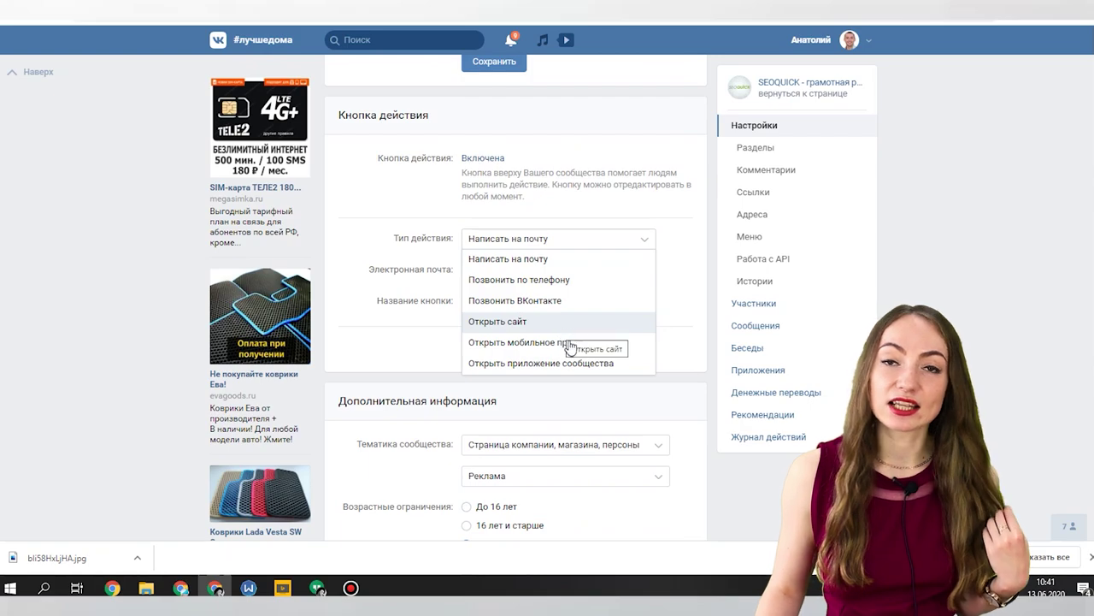
pyautogui.click(684, 280)
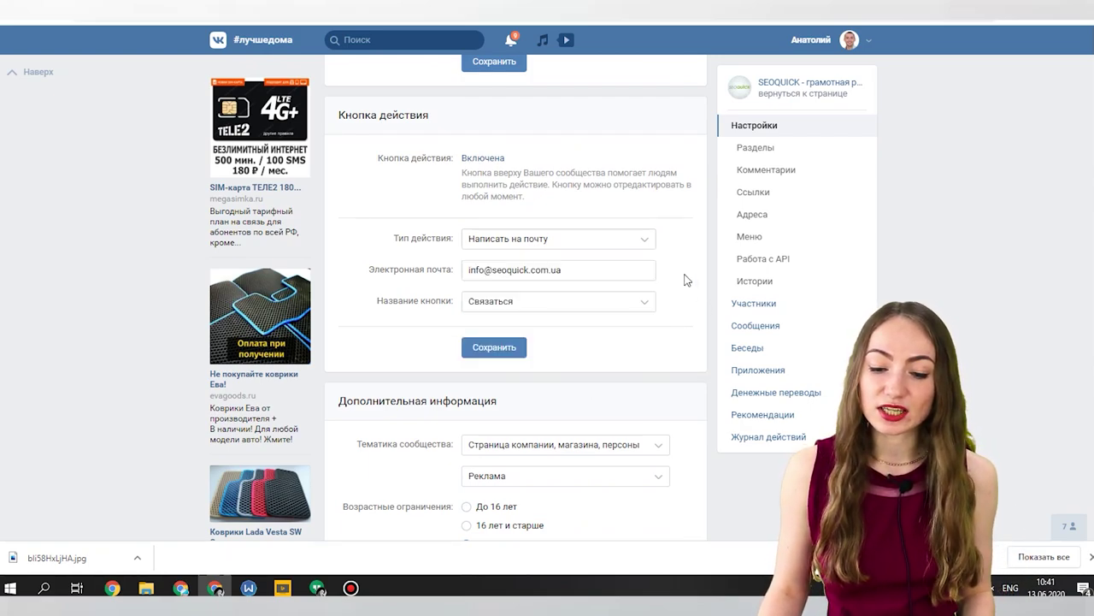
# Check the names offered for the action button (Название кнопки) without changing the selection.
pyautogui.scroll(-1, 622, 260)
pyautogui.click(631, 233)
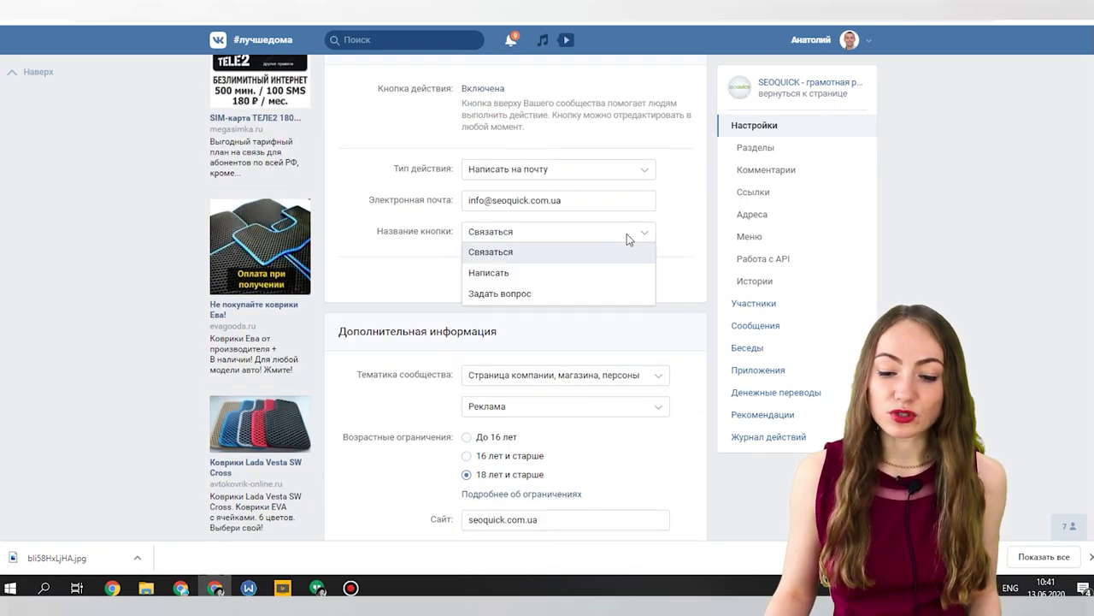
pyautogui.click(695, 236)
# Review the additional information settings, including community topic, age restrictions, website, location and RSS import.
pyautogui.scroll(-3, 690, 236)
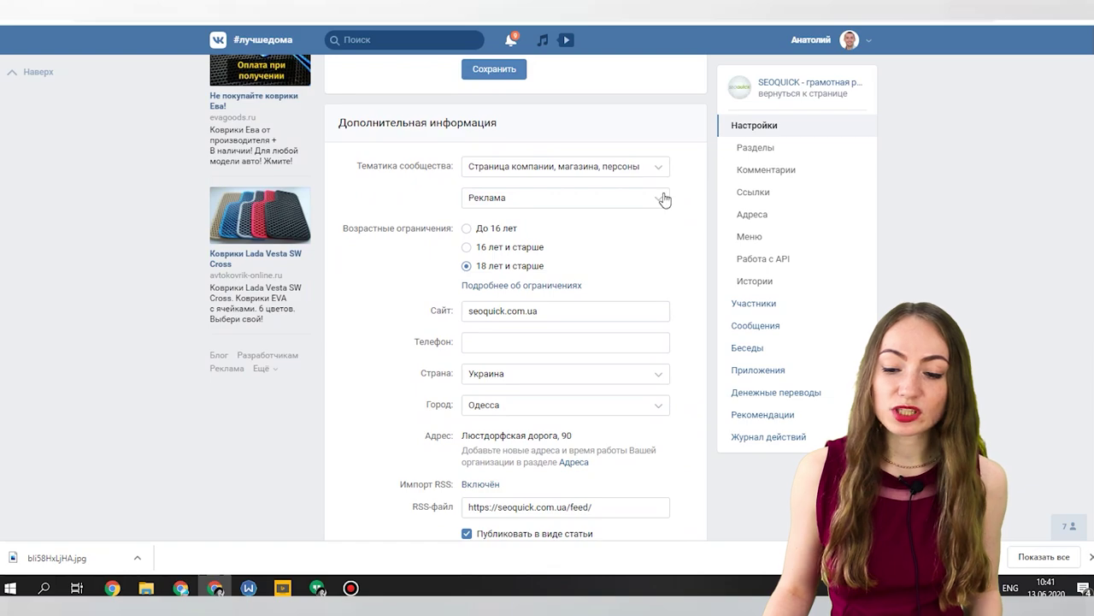
pyautogui.click(655, 202)
pyautogui.click(692, 205)
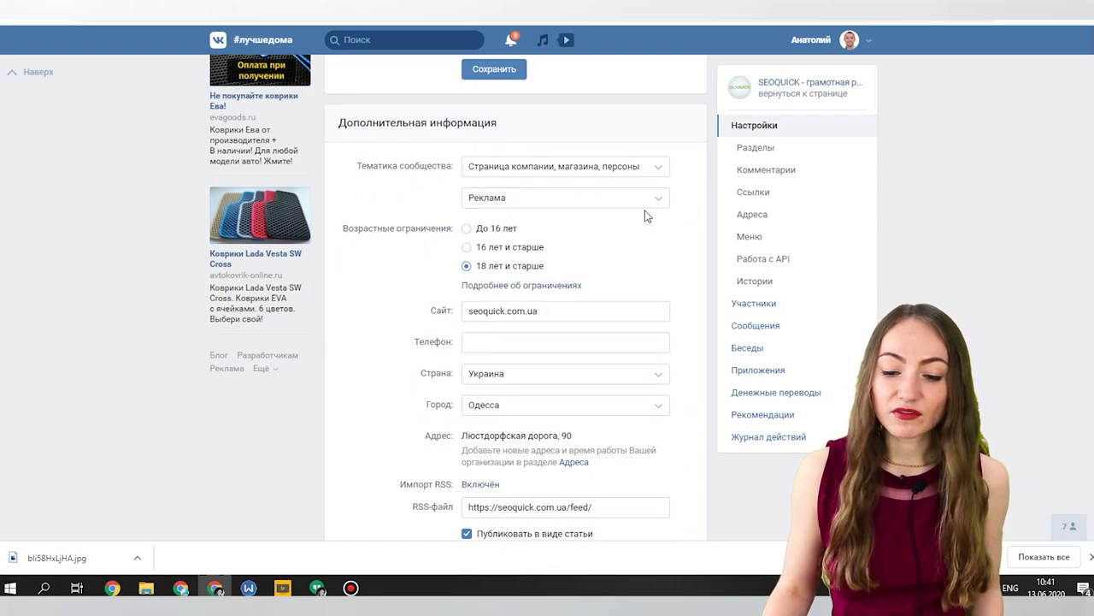
pyautogui.moveTo(505, 270)
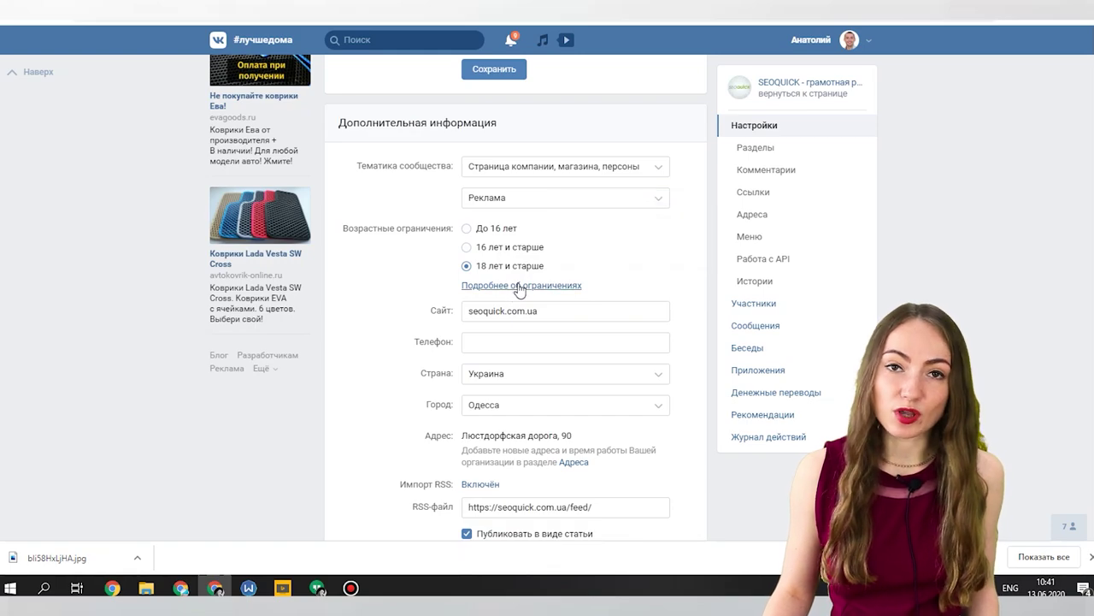
pyautogui.scroll(-1, 622, 248)
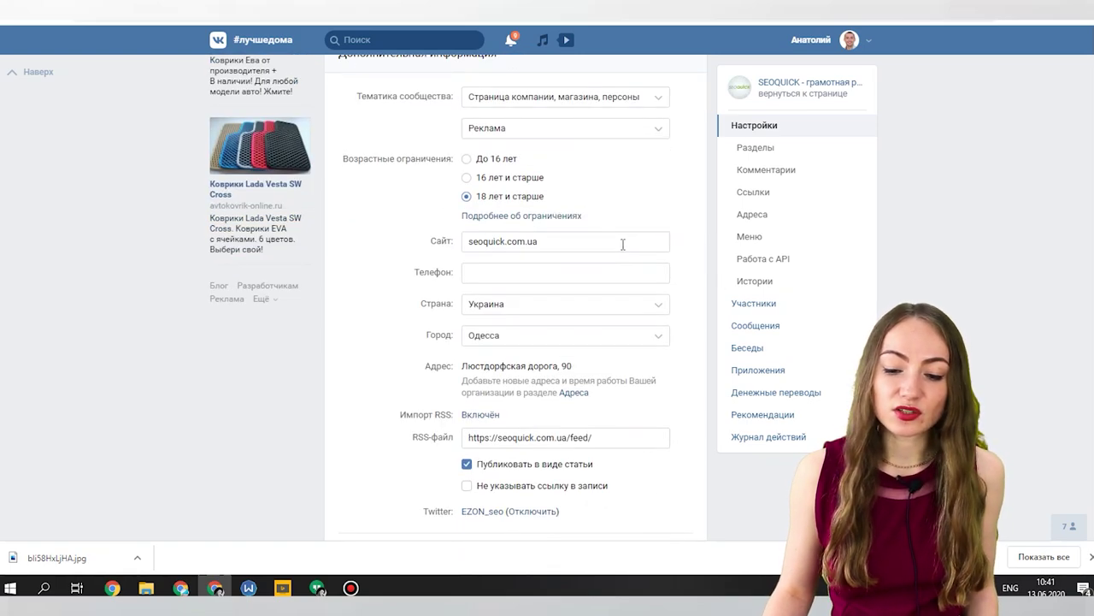
pyautogui.scroll(-1, 597, 297)
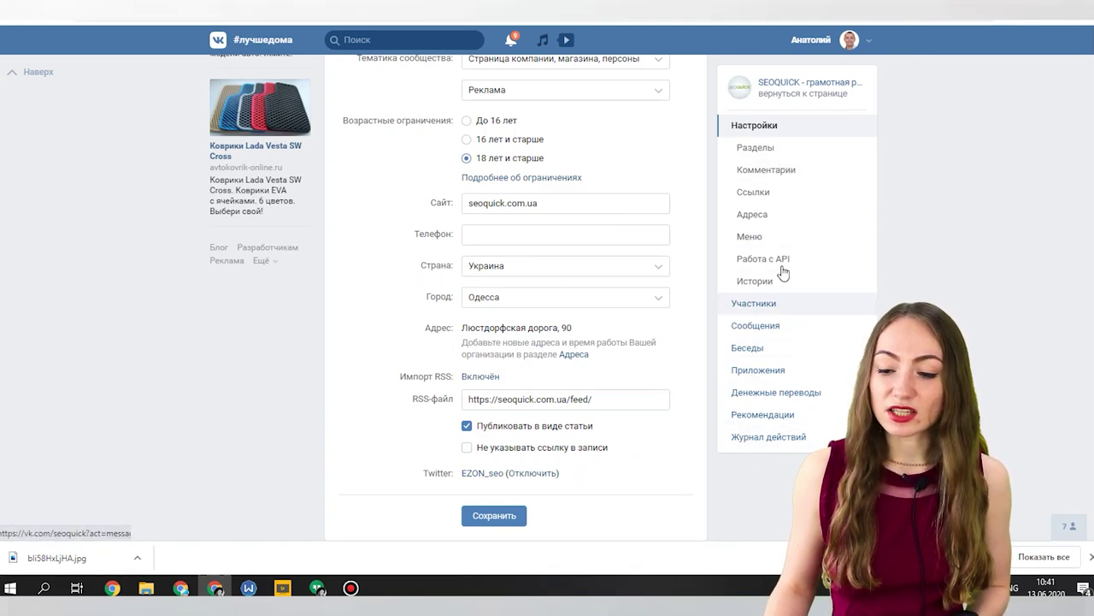
# Open the community's Разделы settings.
pyautogui.click(782, 158)
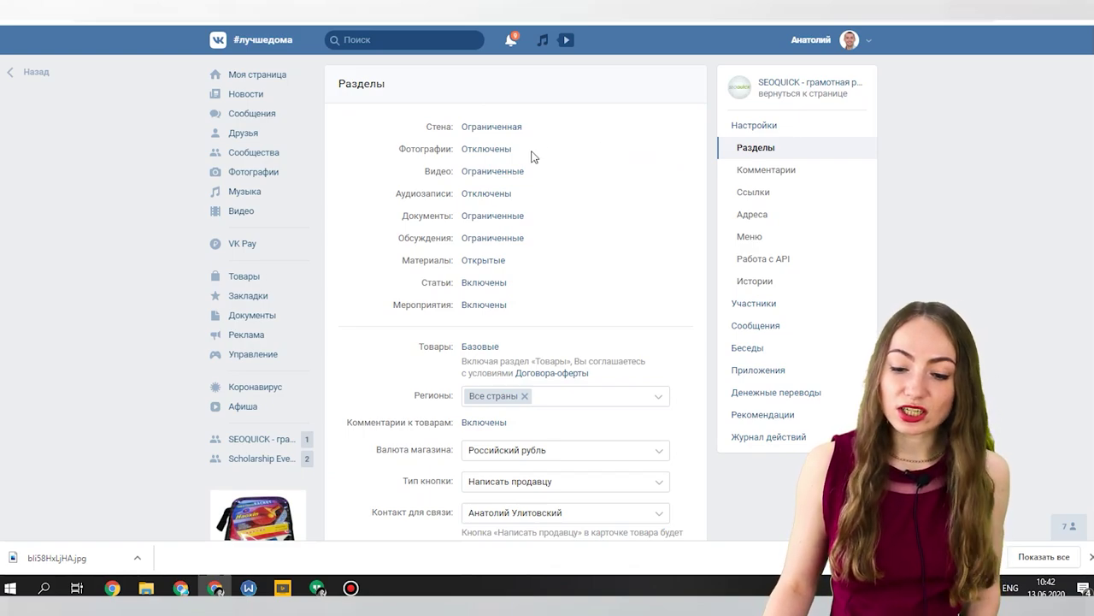
# Check the access options for audio recordings (Аудиозаписи) in the Разделы settings without changing the selection.
pyautogui.click(510, 196)
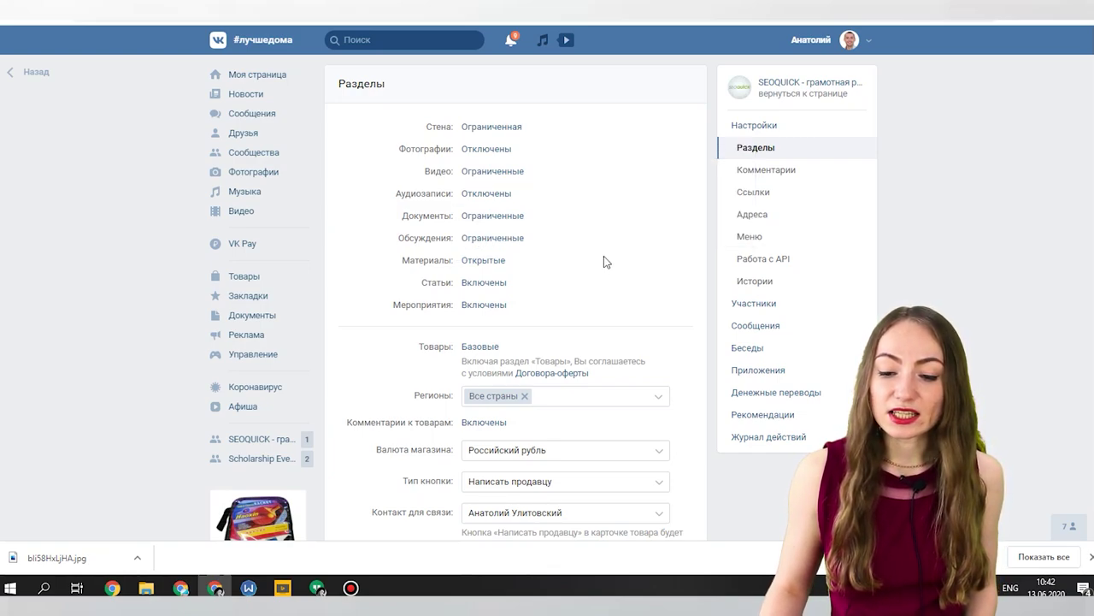
pyautogui.click(478, 195)
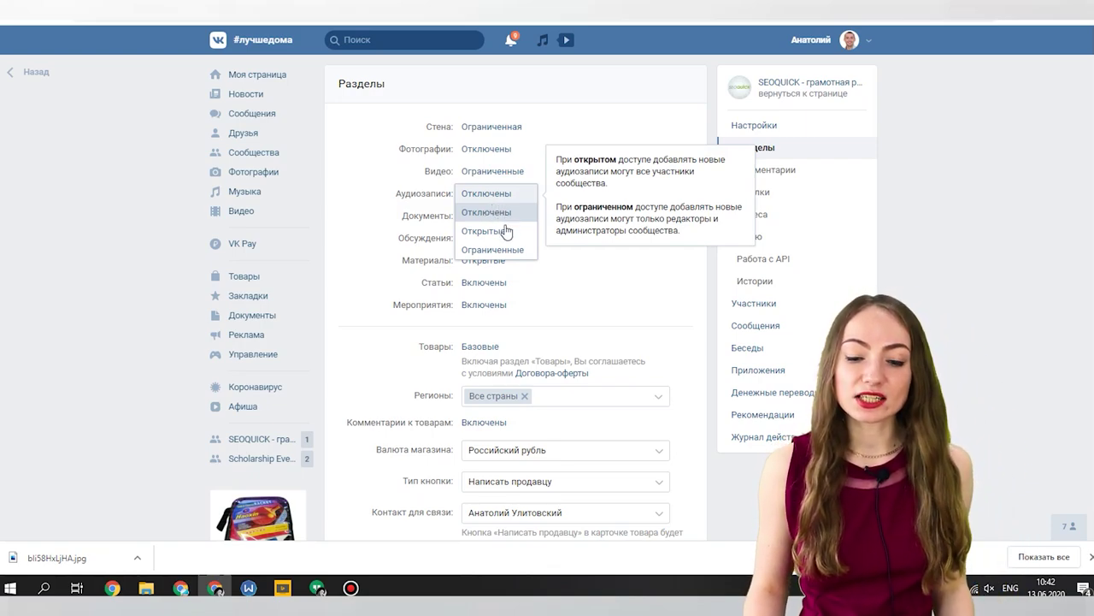
pyautogui.click(554, 129)
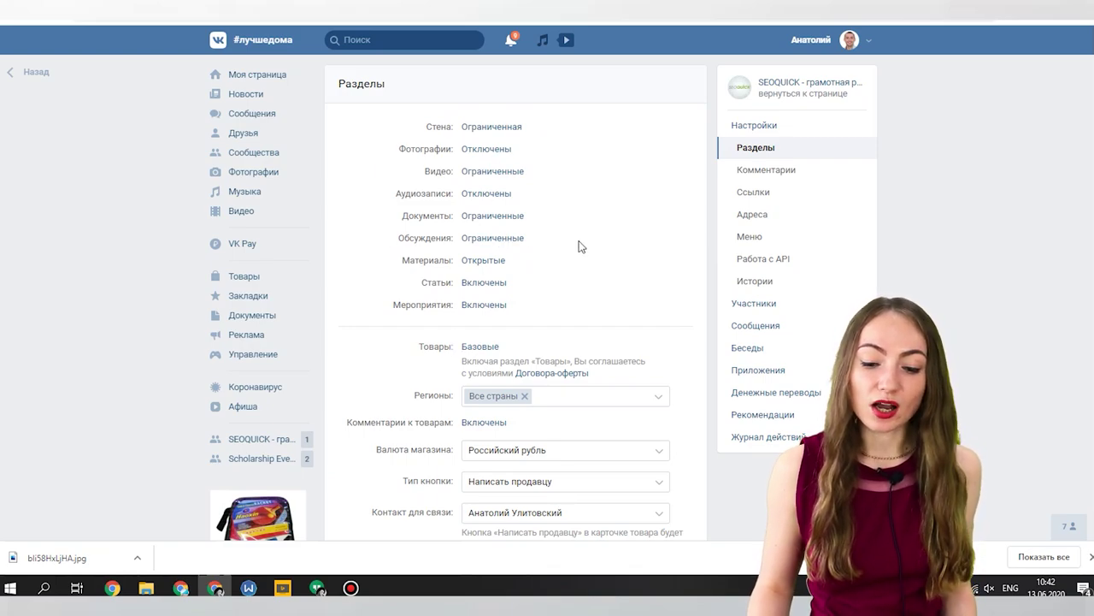
# Review the goods settings (Товары) and the main and secondary block choices in Разделы.
pyautogui.scroll(-3, 579, 246)
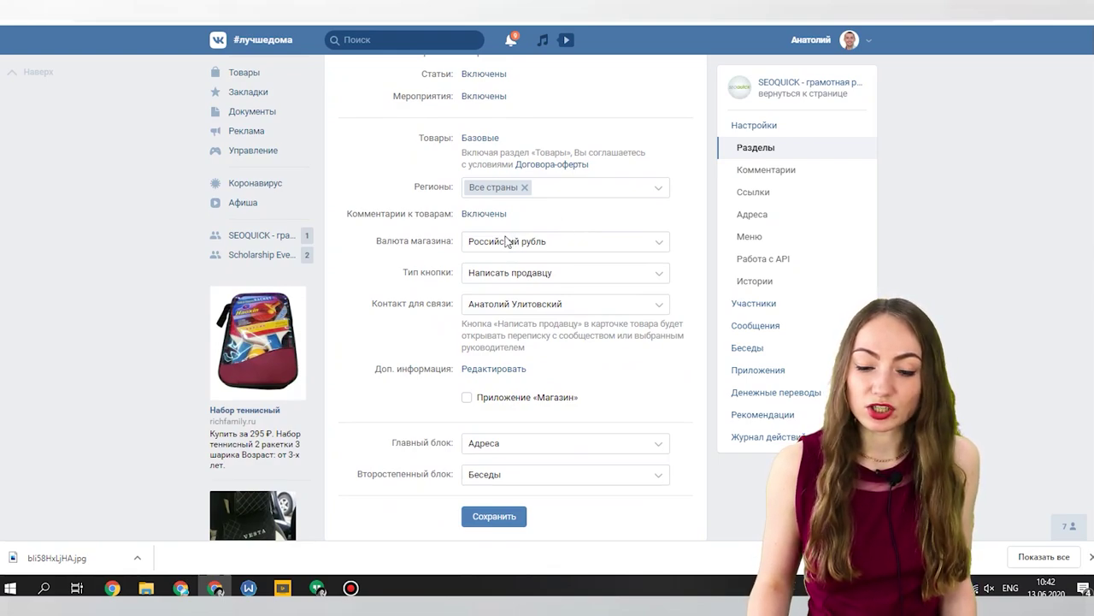
pyautogui.scroll(-1, 474, 187)
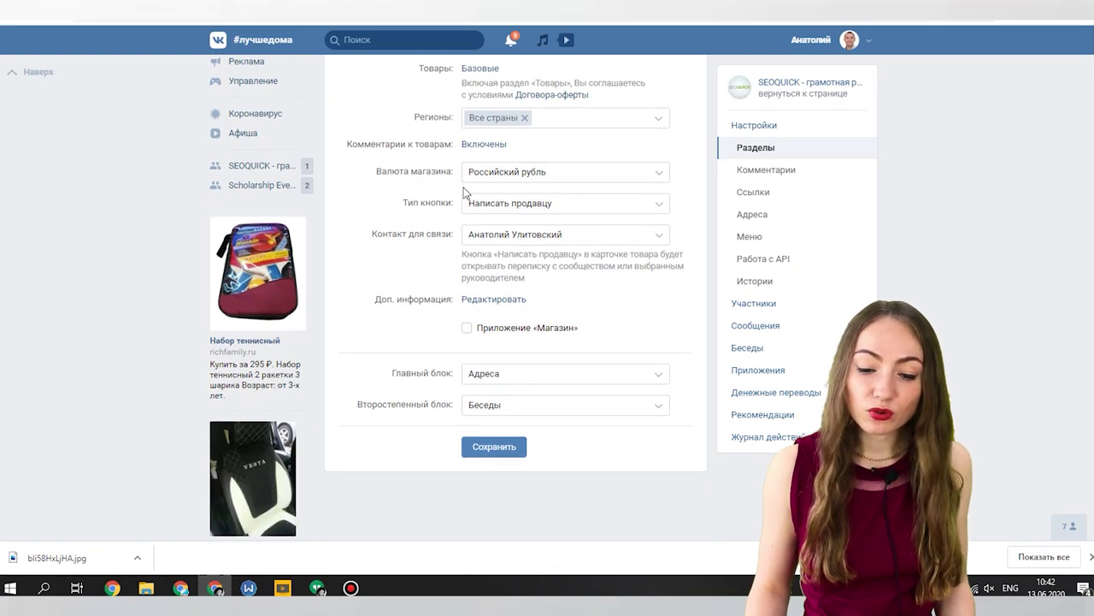
pyautogui.scroll(-1, 457, 208)
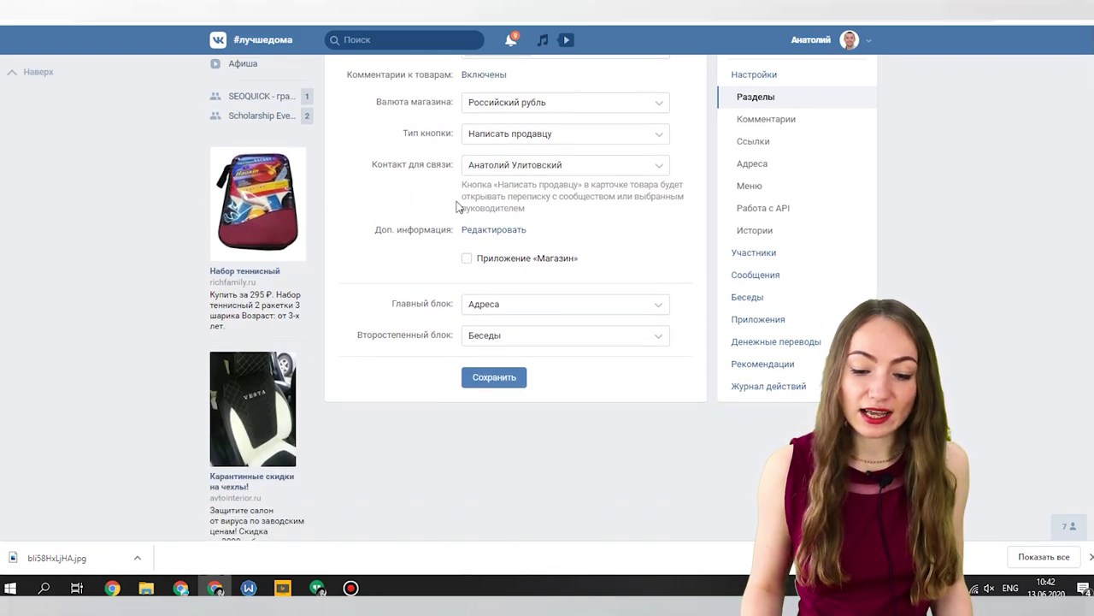
# Open the community's Комментарии settings and review the comment restrictions and the profanity and keyword filters.
pyautogui.click(768, 121)
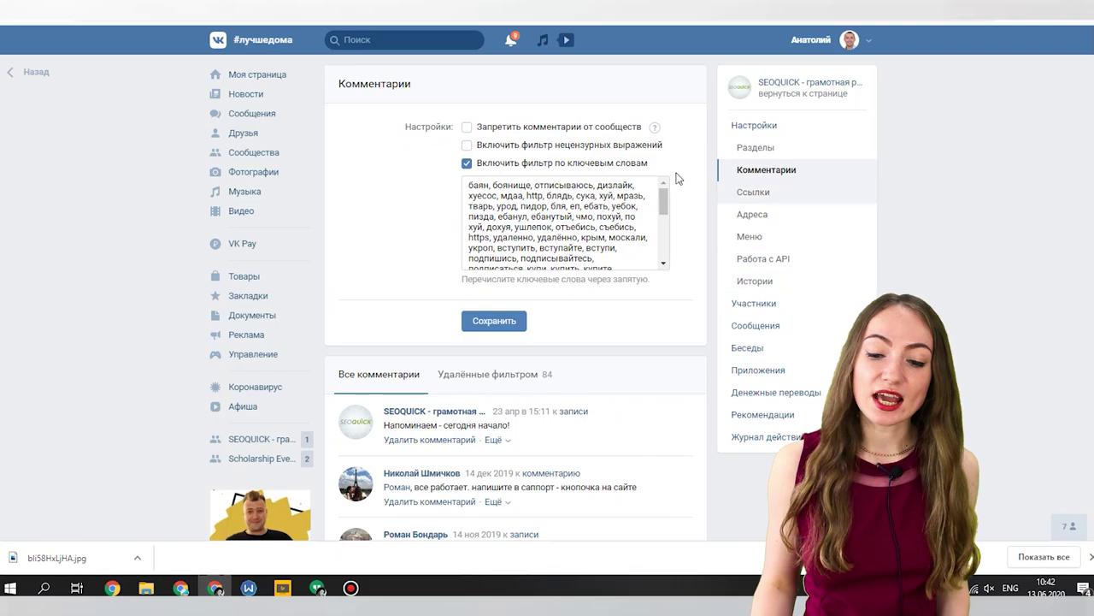
pyautogui.moveTo(661, 157)
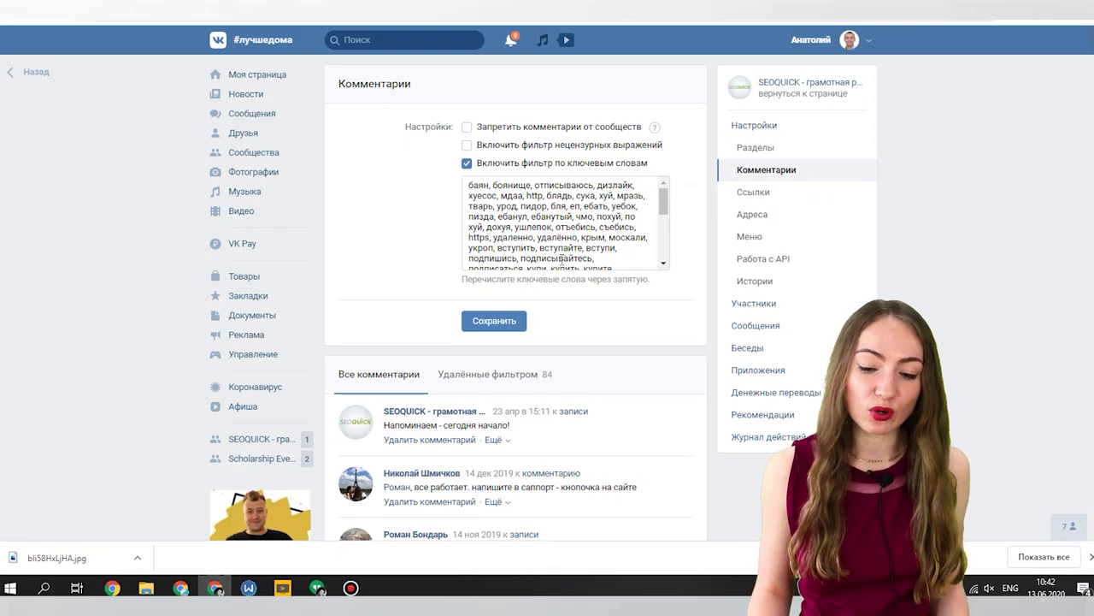
pyautogui.scroll(-3, 628, 247)
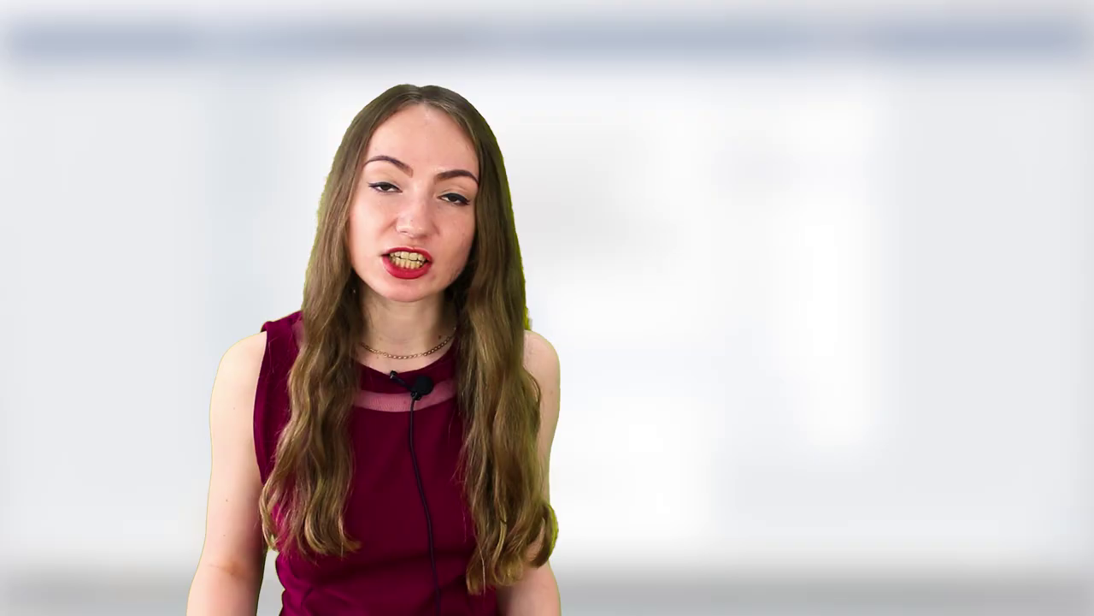
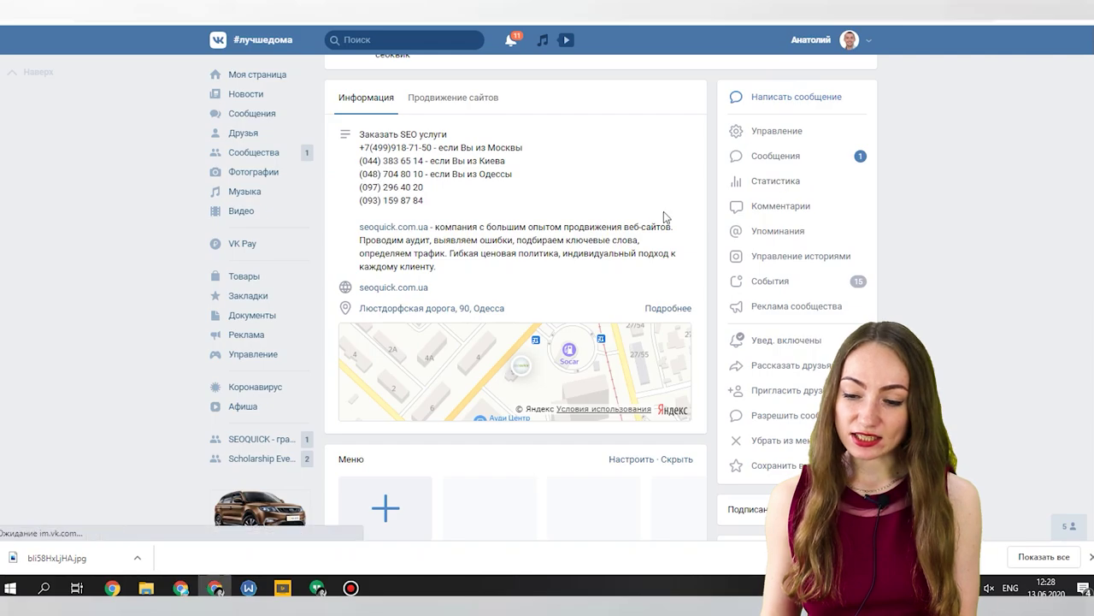
# Open the community's statistics and review the Обзор metrics for attendance, user contacts and useful actions.
pyautogui.click(760, 186)
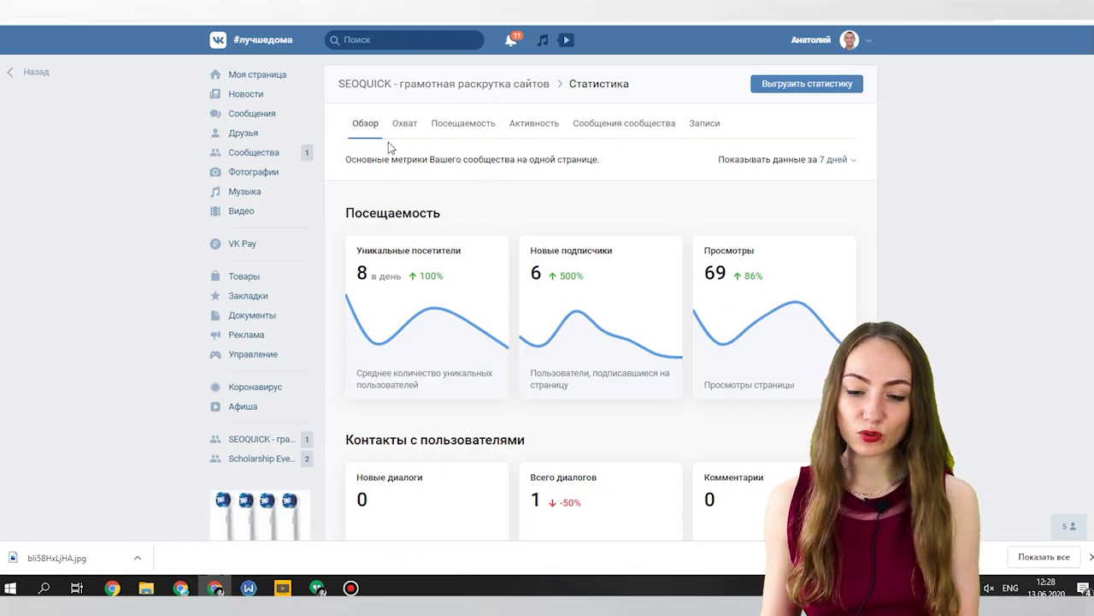
pyautogui.scroll(-7, 642, 348)
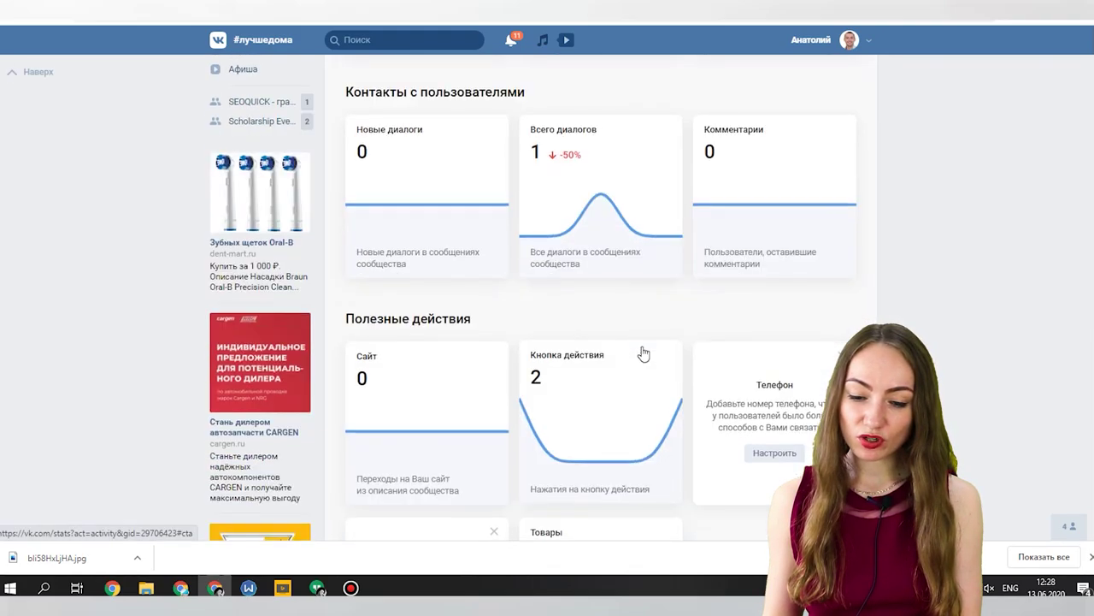
pyautogui.scroll(8, 643, 351)
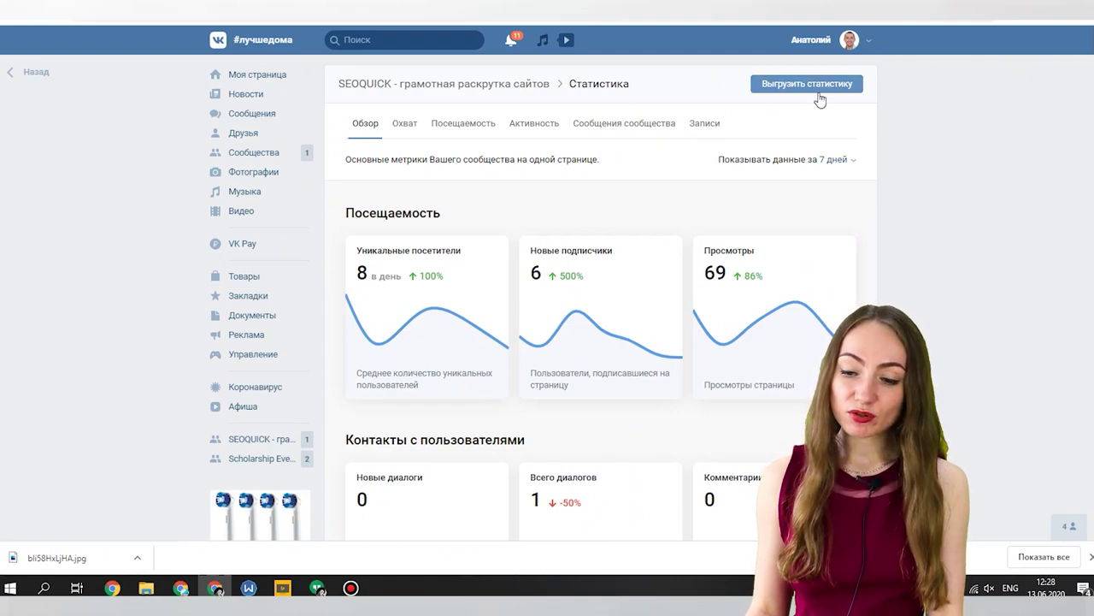
pyautogui.click(855, 165)
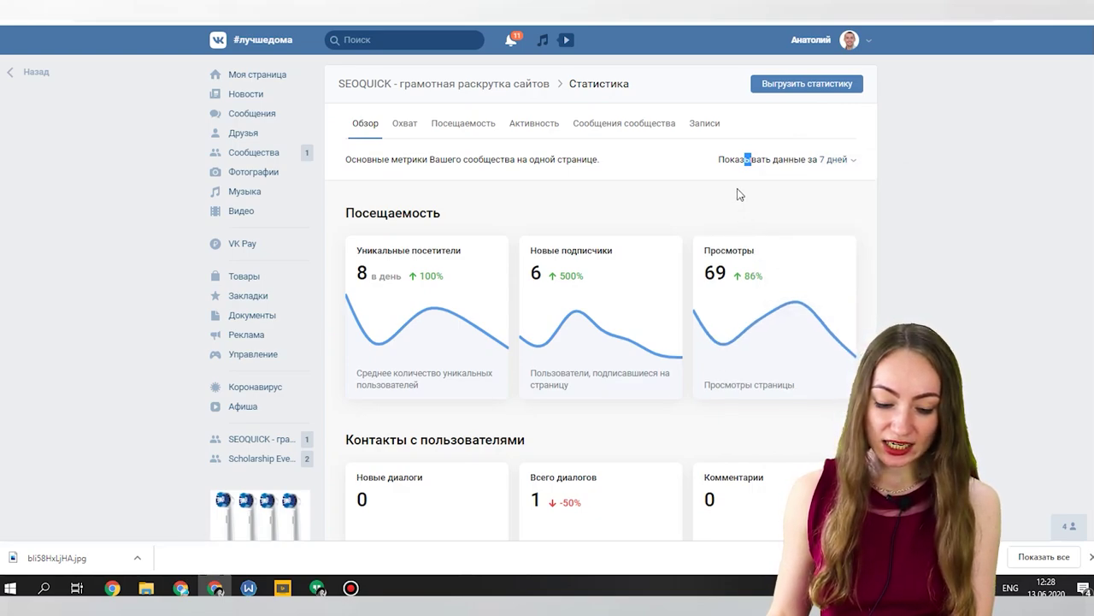
# Open the Посещаемость statistics and show the unique visitors and views graph by month.
pyautogui.click(484, 128)
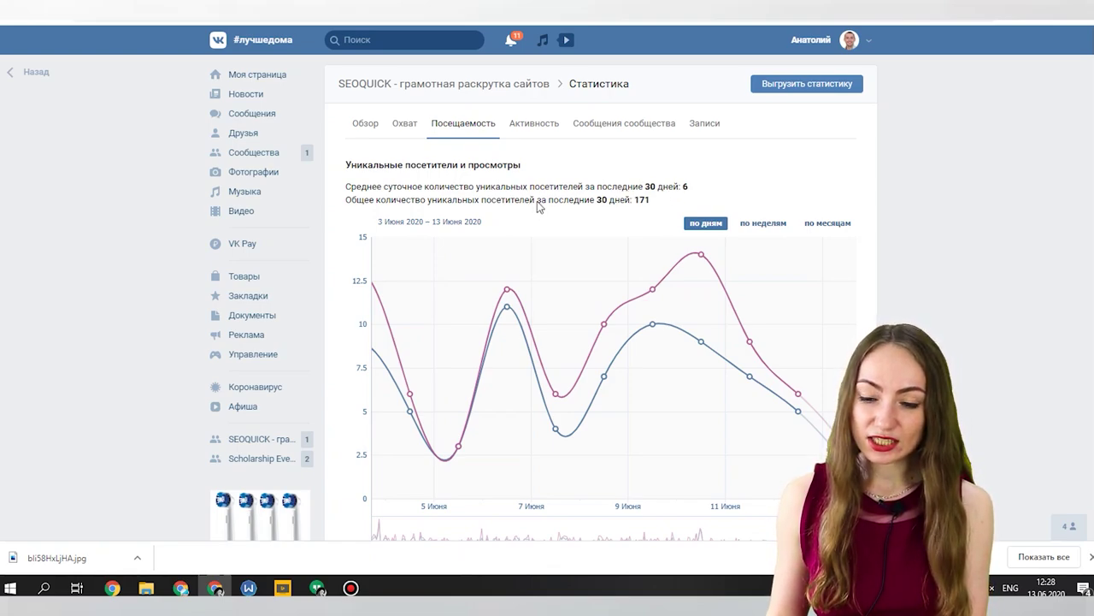
pyautogui.scroll(-1, 625, 208)
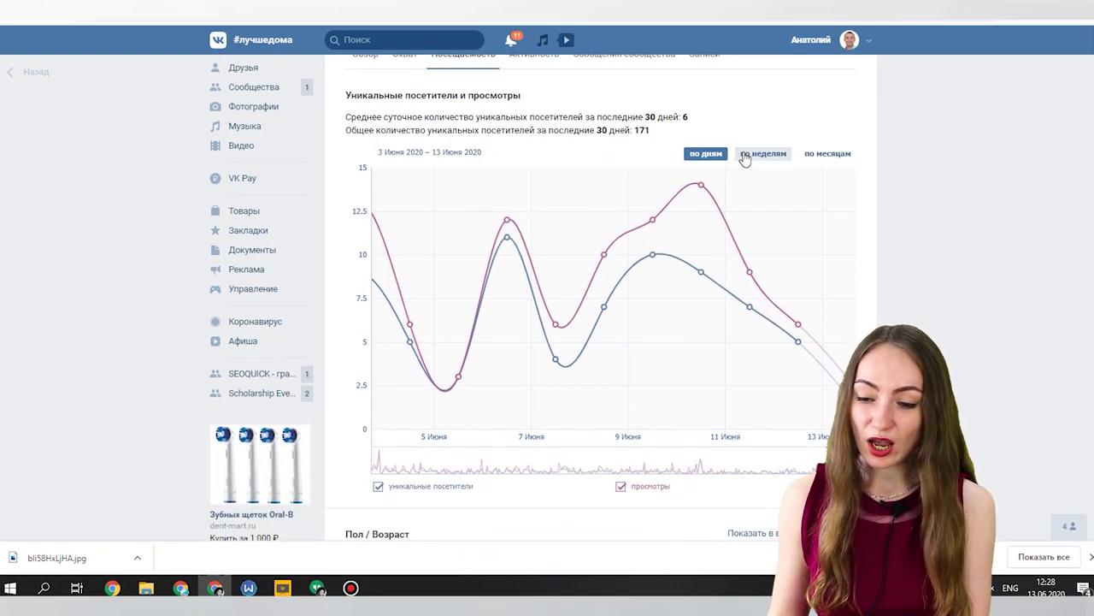
pyautogui.click(828, 153)
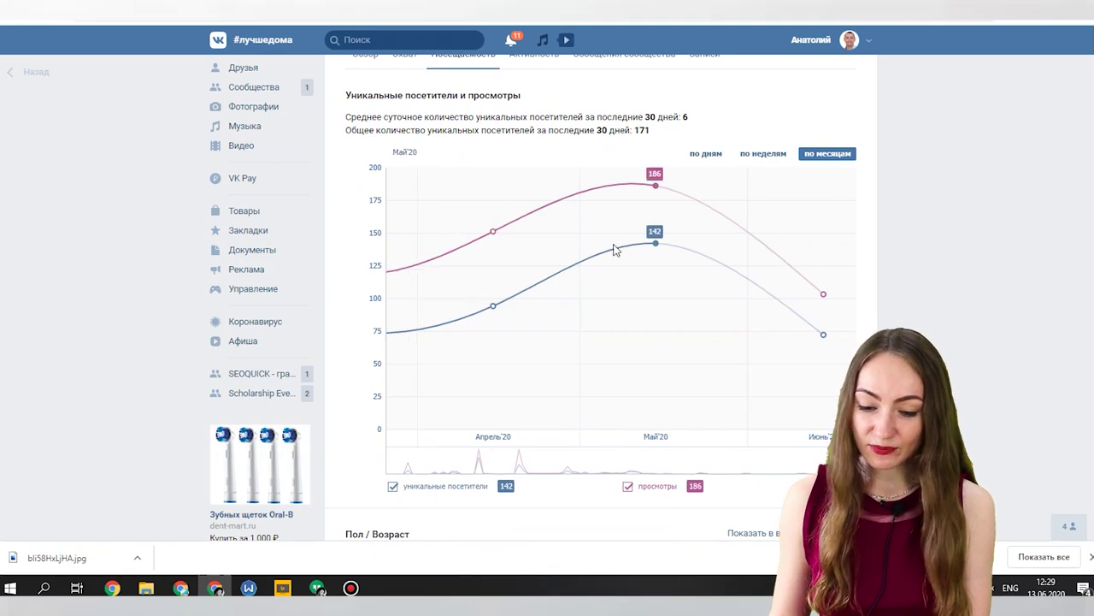
# Examine the visitors' gender and age, geography and device breakdowns in the Посещаемость statistics.
pyautogui.scroll(-3, 530, 455)
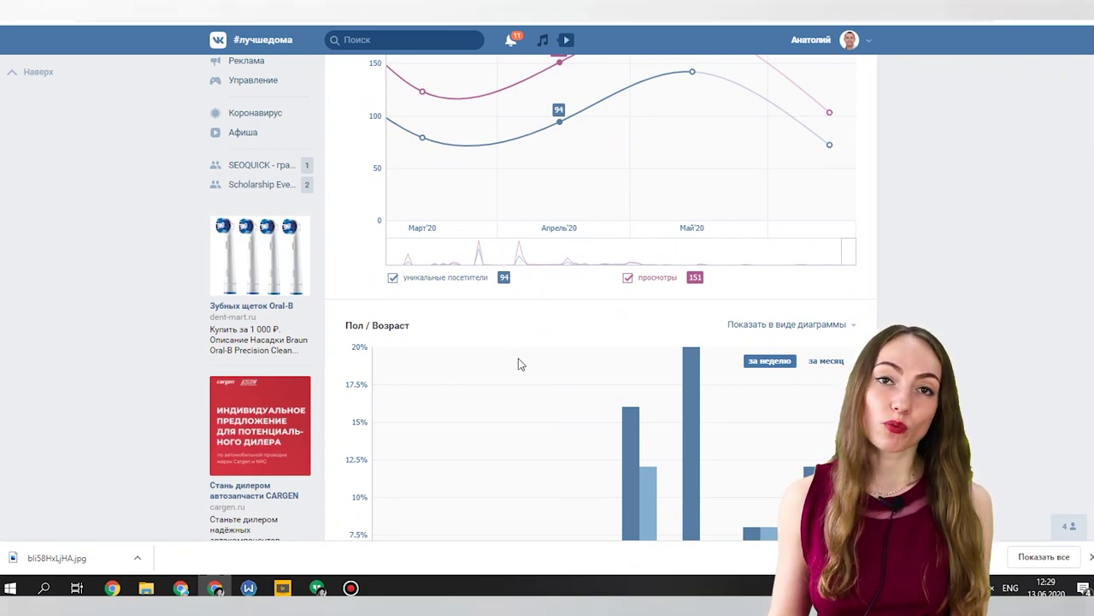
pyautogui.scroll(-5, 520, 364)
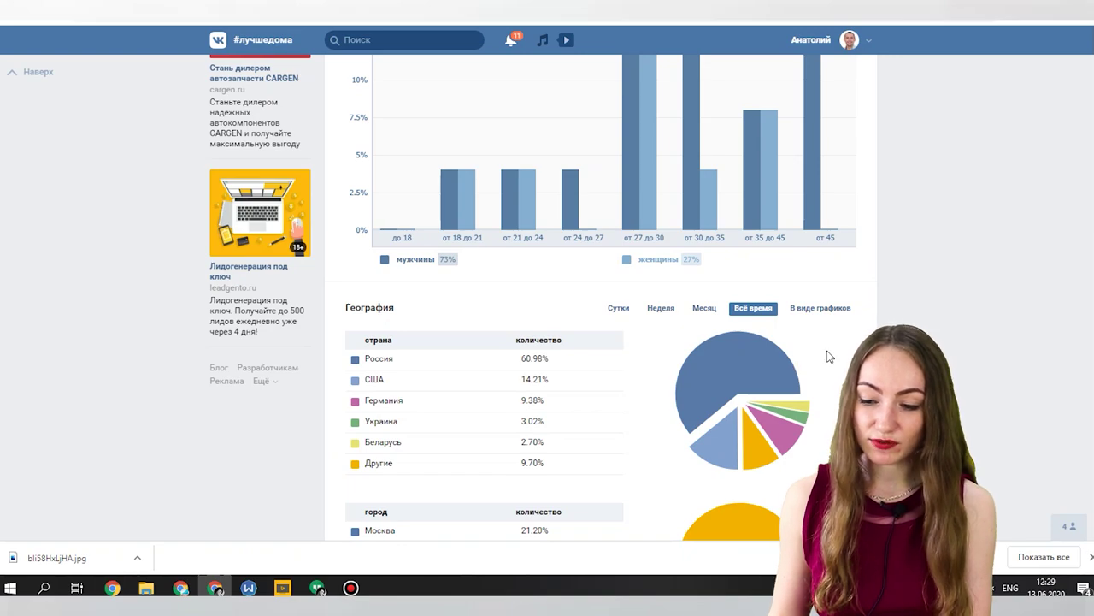
pyautogui.scroll(1, 826, 350)
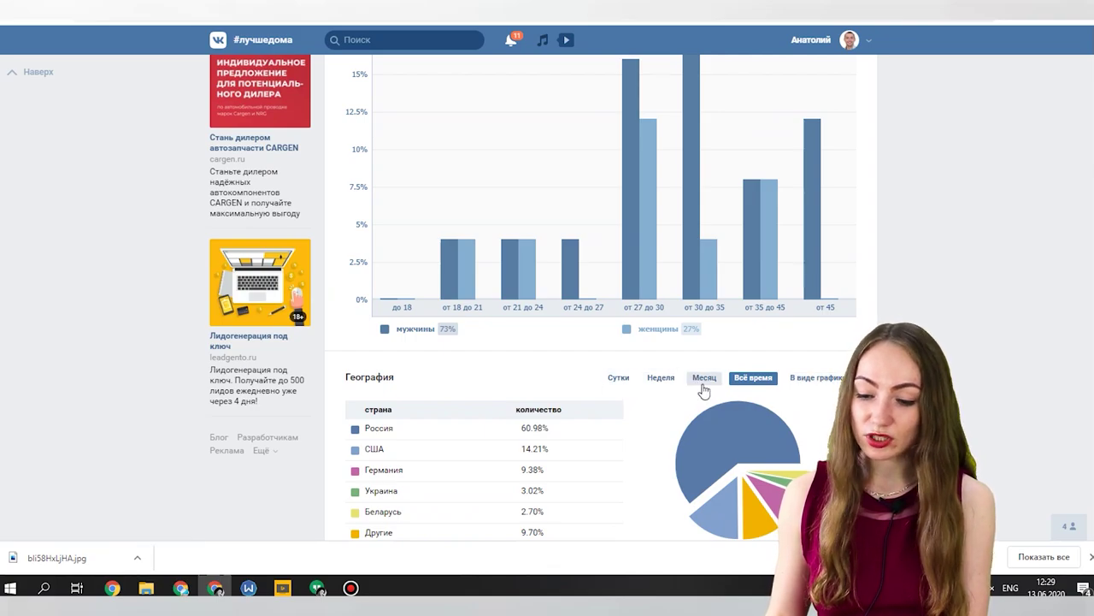
pyautogui.scroll(-3, 684, 389)
pyautogui.scroll(-2, 610, 355)
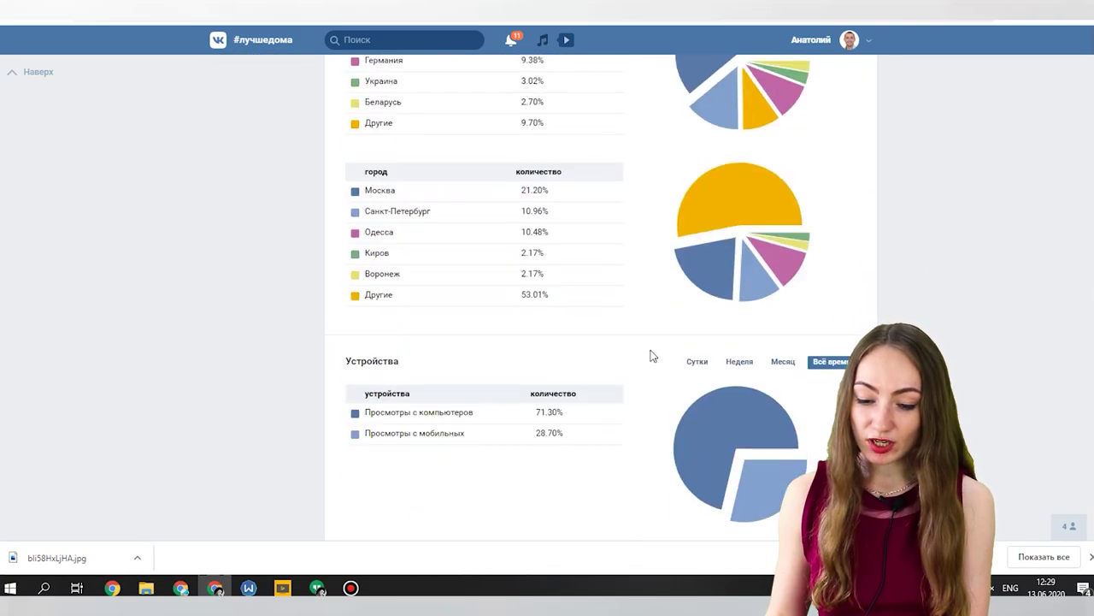
pyautogui.moveTo(706, 421)
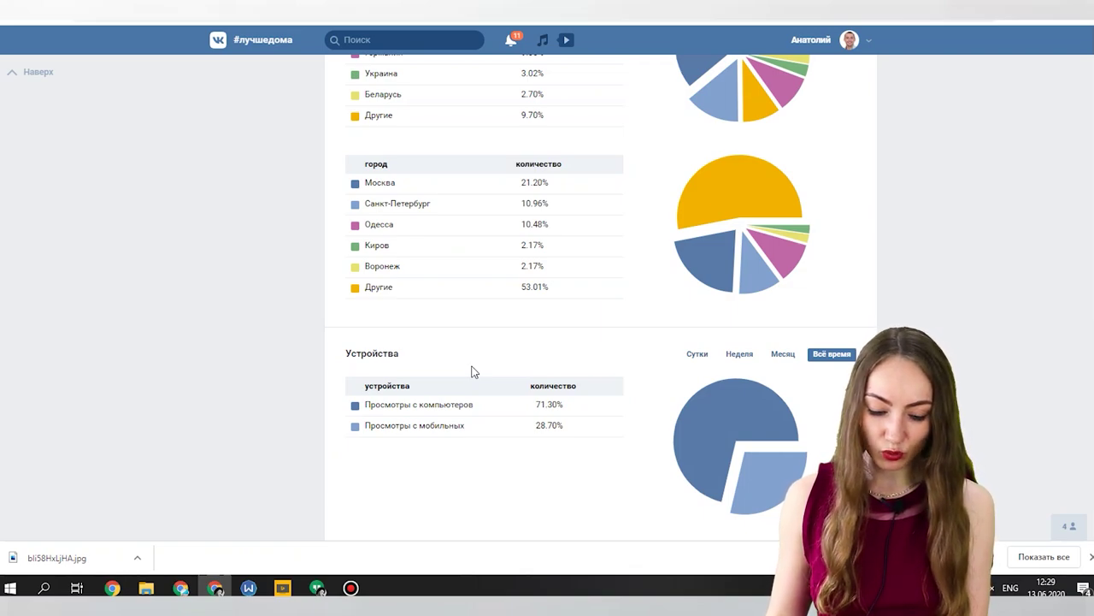
# Examine the traffic sources, new and departed members, and section views in the Посещаемость statistics.
pyautogui.scroll(-5, 473, 370)
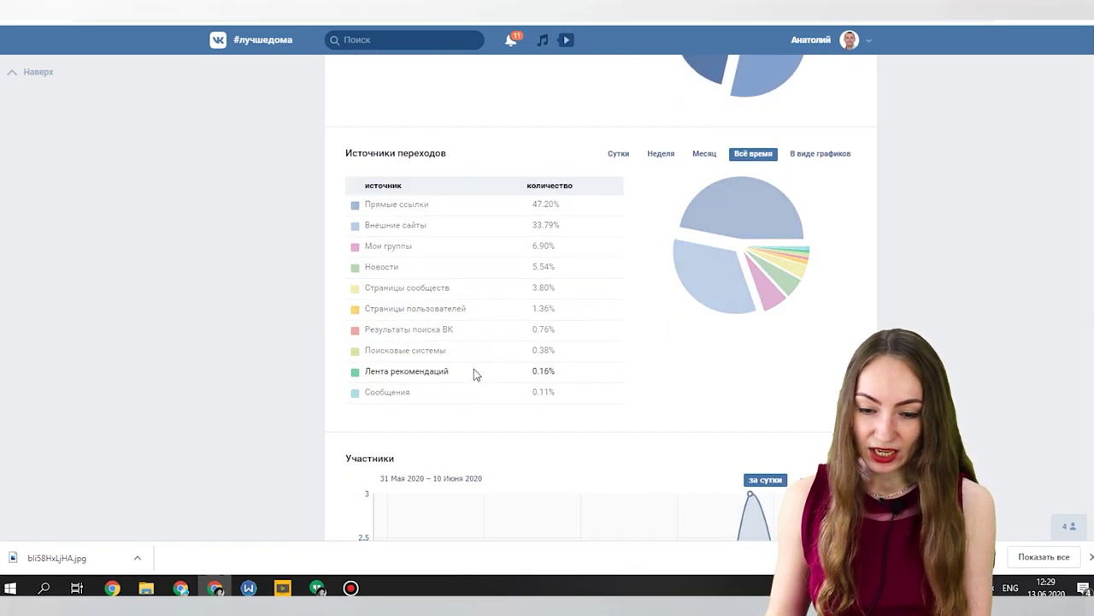
pyautogui.scroll(-1, 476, 371)
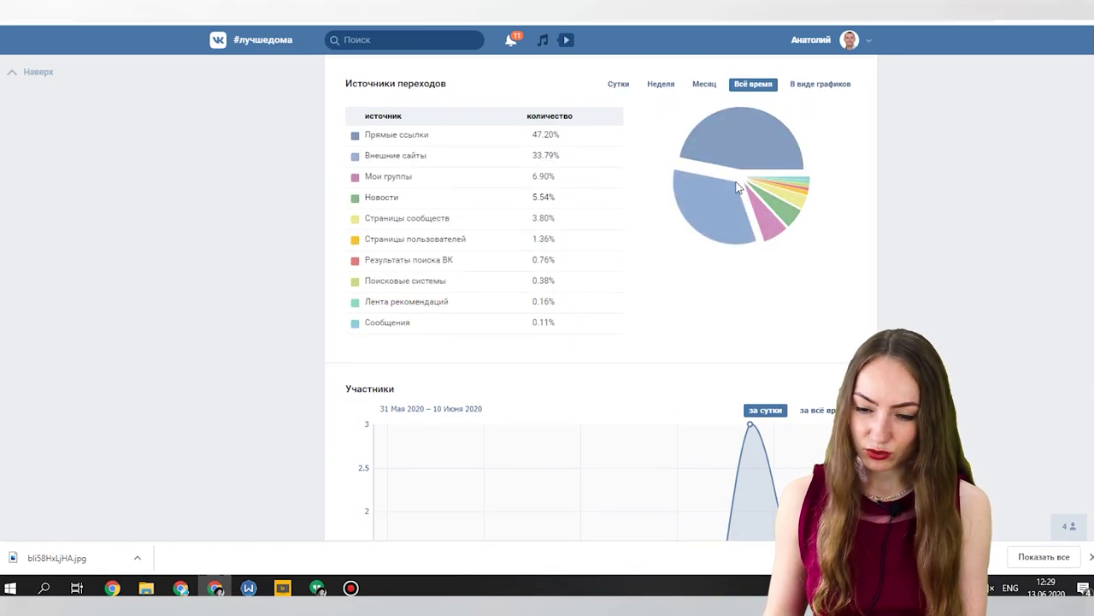
pyautogui.scroll(-4, 696, 246)
pyautogui.scroll(2, 696, 247)
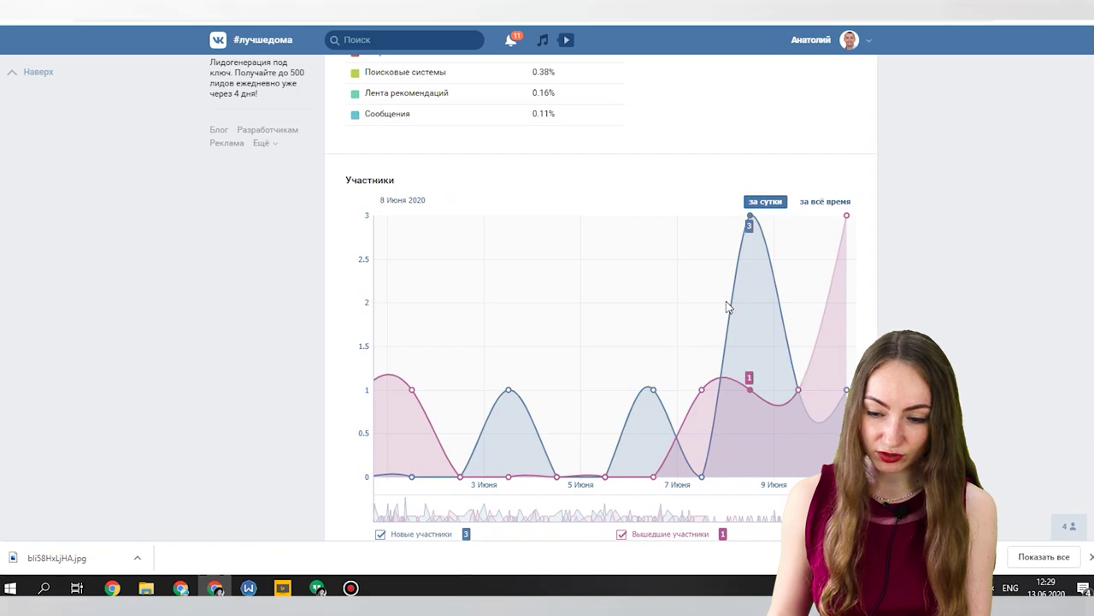
pyautogui.scroll(-3, 366, 420)
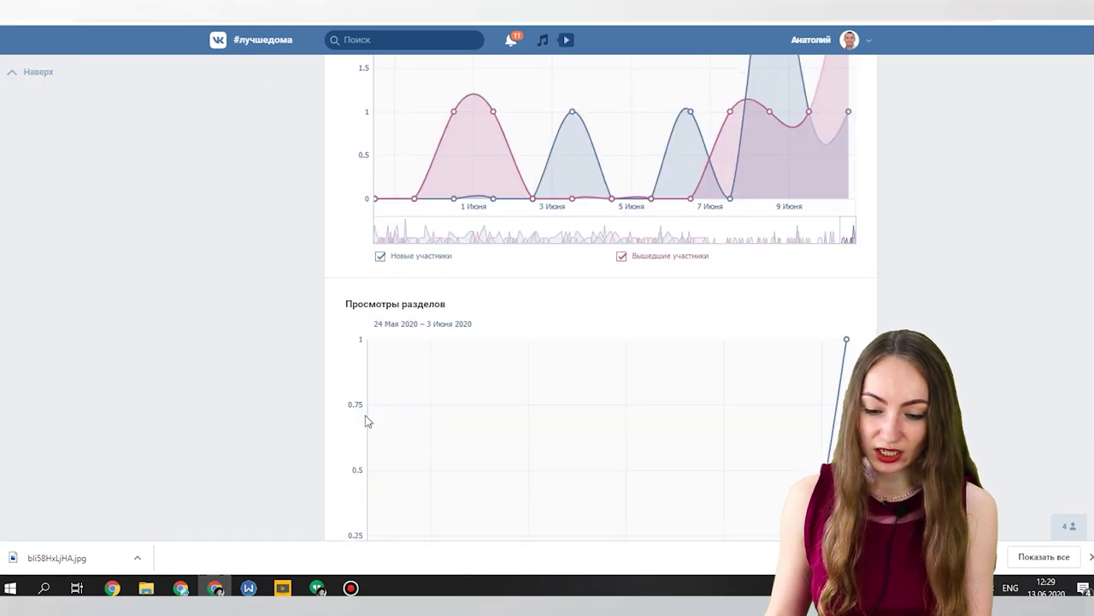
pyautogui.scroll(-2, 359, 407)
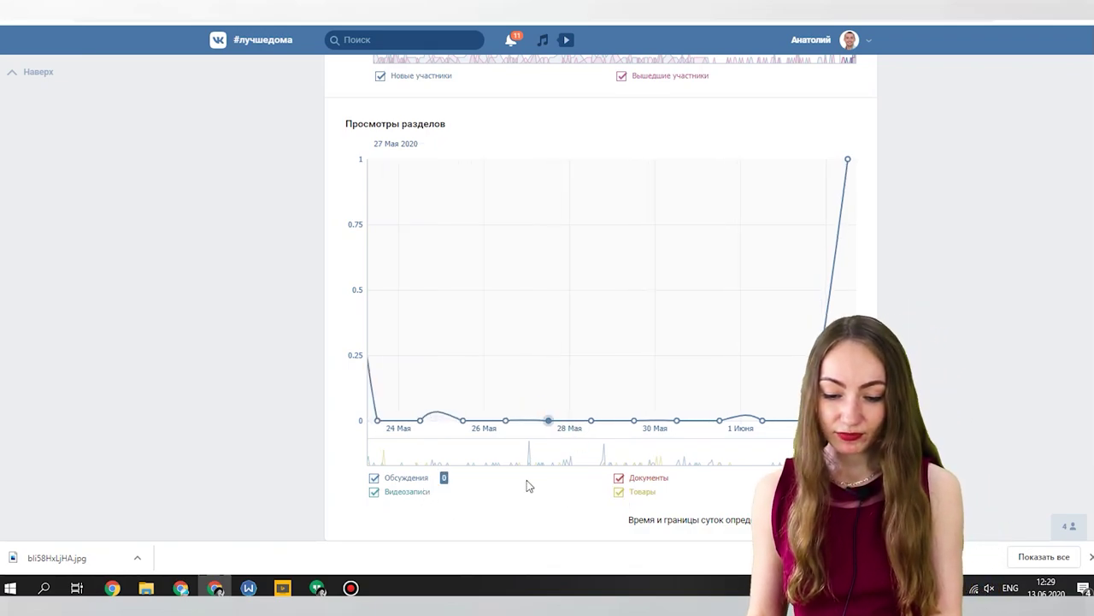
pyautogui.scroll(1, 608, 393)
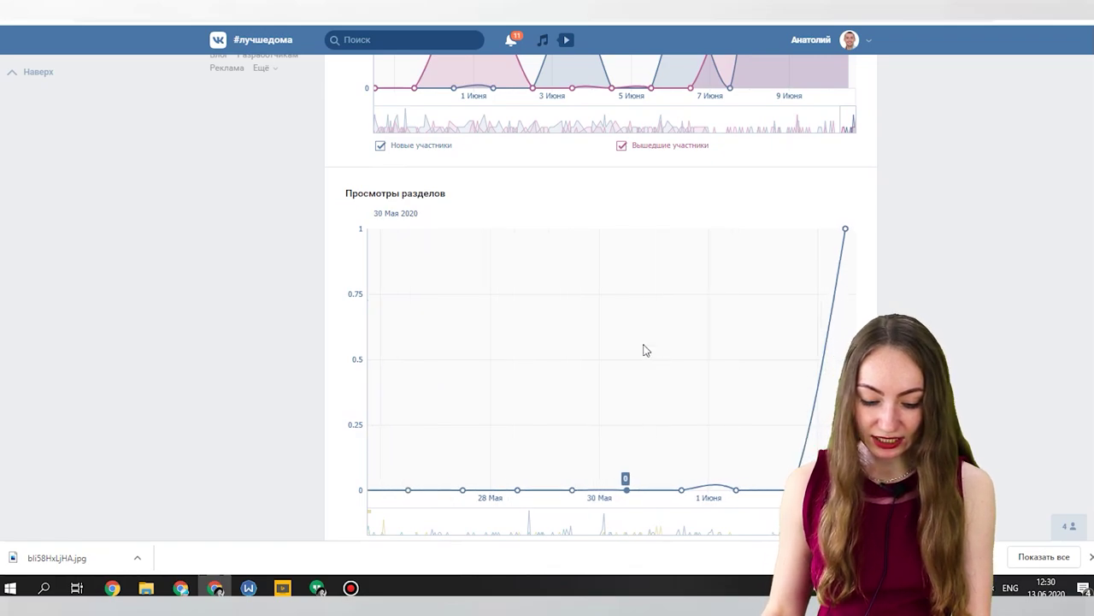
# Open the Активность statistics and examine the new-post notification subscriptions and the Обратная связь graph.
pyautogui.scroll(1, 1043, 174)
pyautogui.scroll(15, 1043, 173)
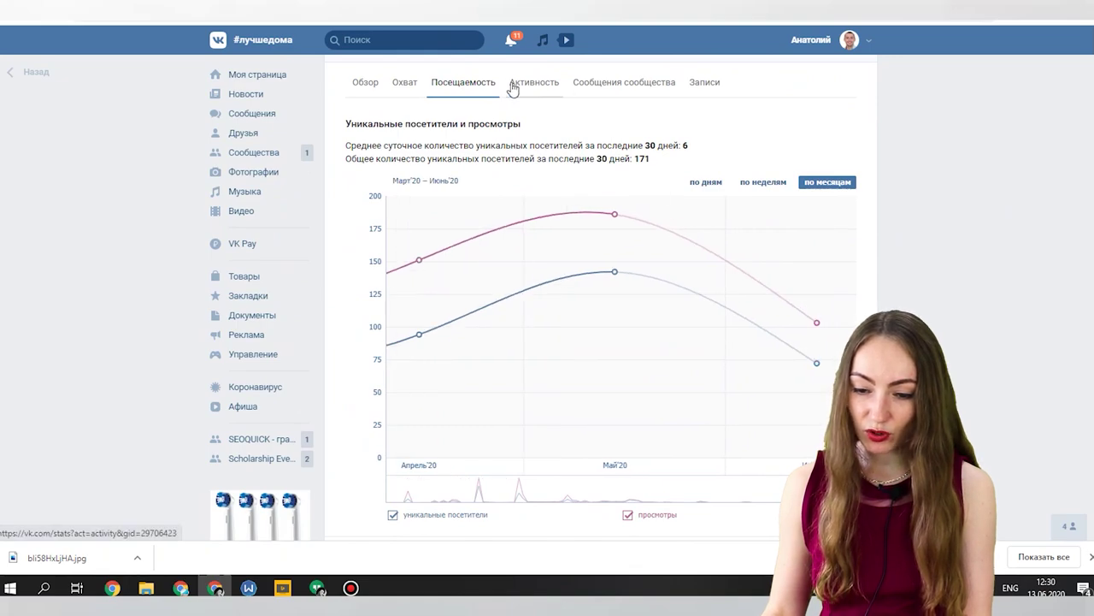
pyautogui.click(527, 84)
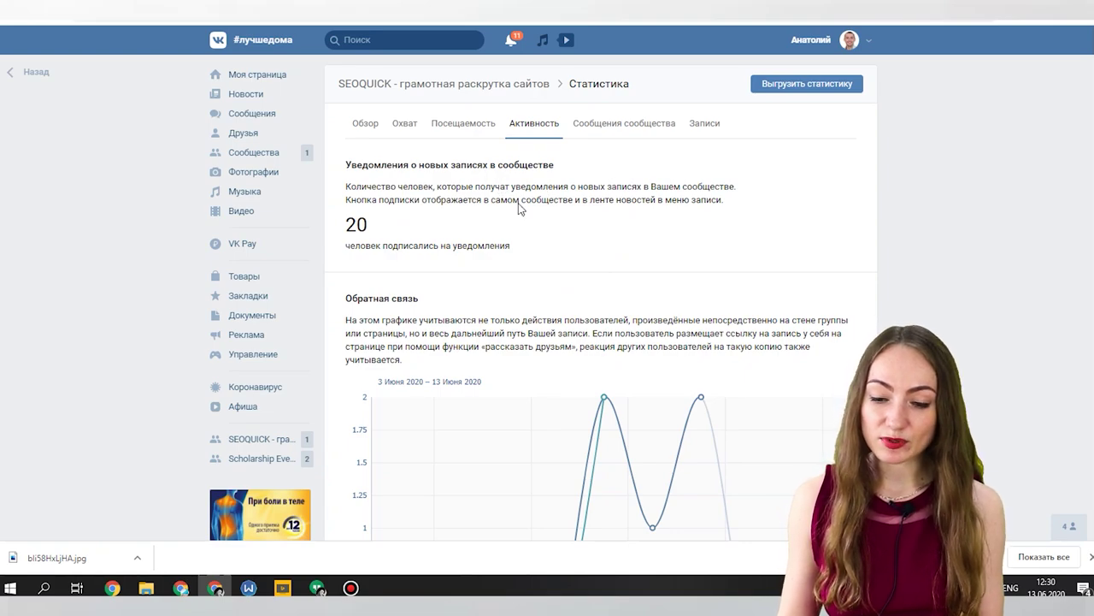
pyautogui.scroll(-2, 487, 240)
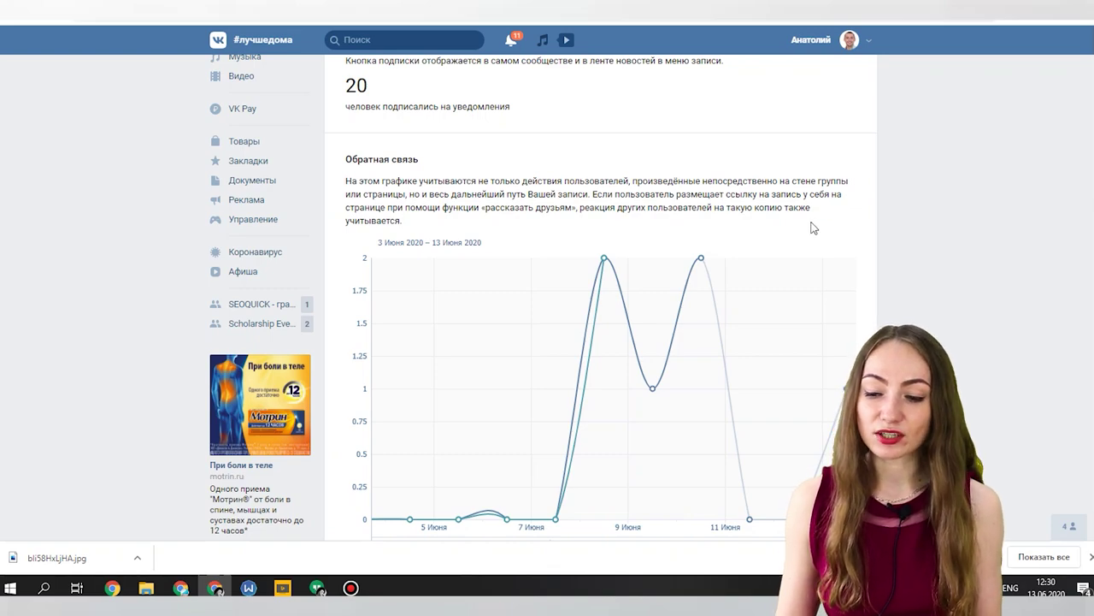
pyautogui.scroll(-3, 814, 228)
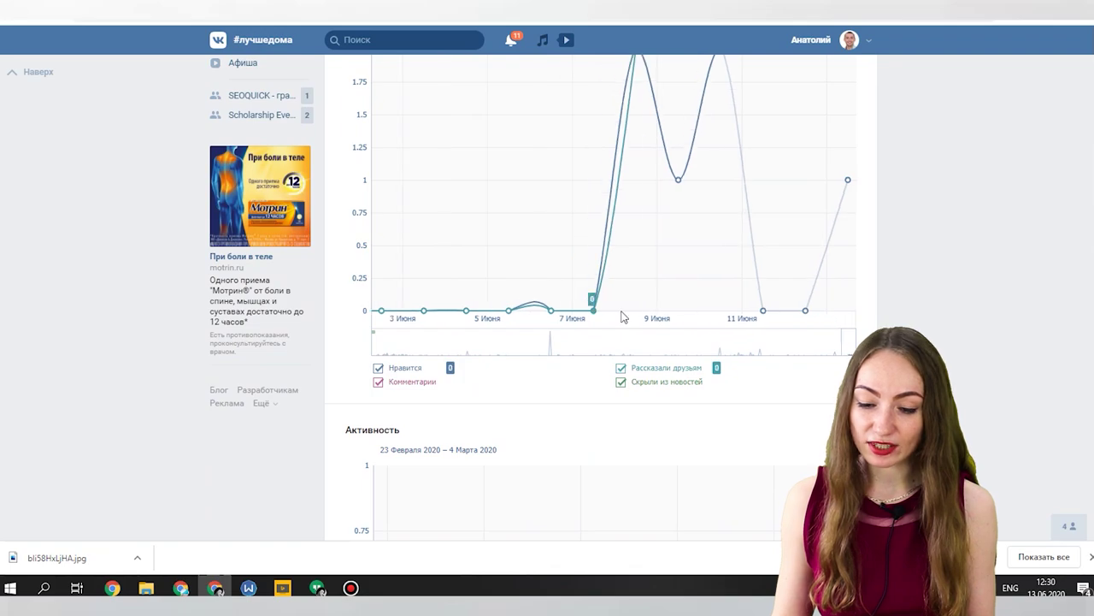
# Review the graphs for activity, action button clicks and link visits from the community information.
pyautogui.scroll(-5, 623, 316)
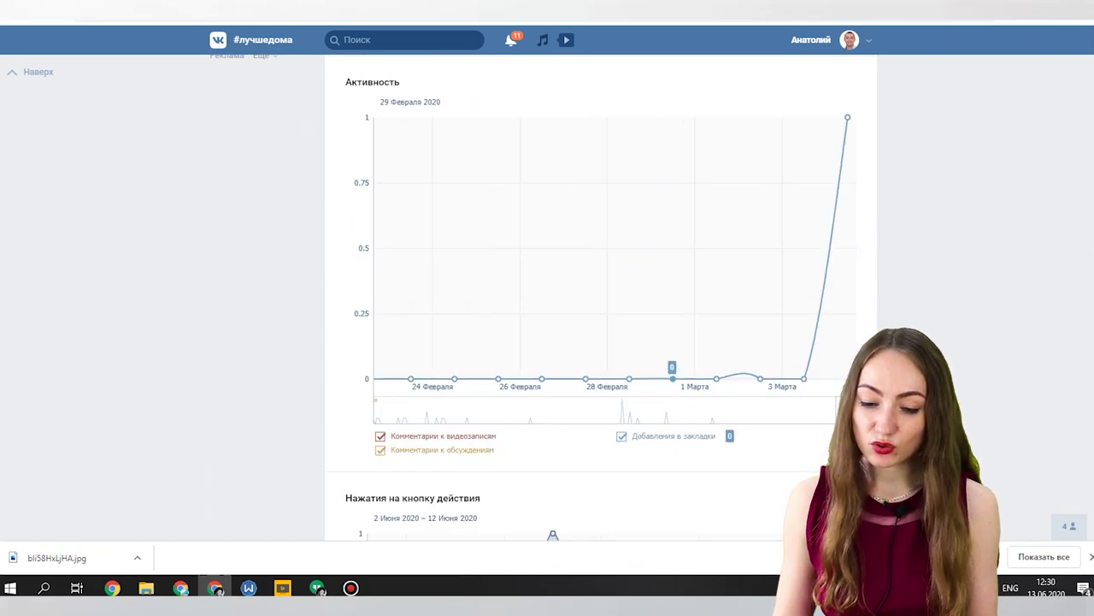
pyautogui.scroll(-3, 775, 450)
pyautogui.scroll(-6, 826, 362)
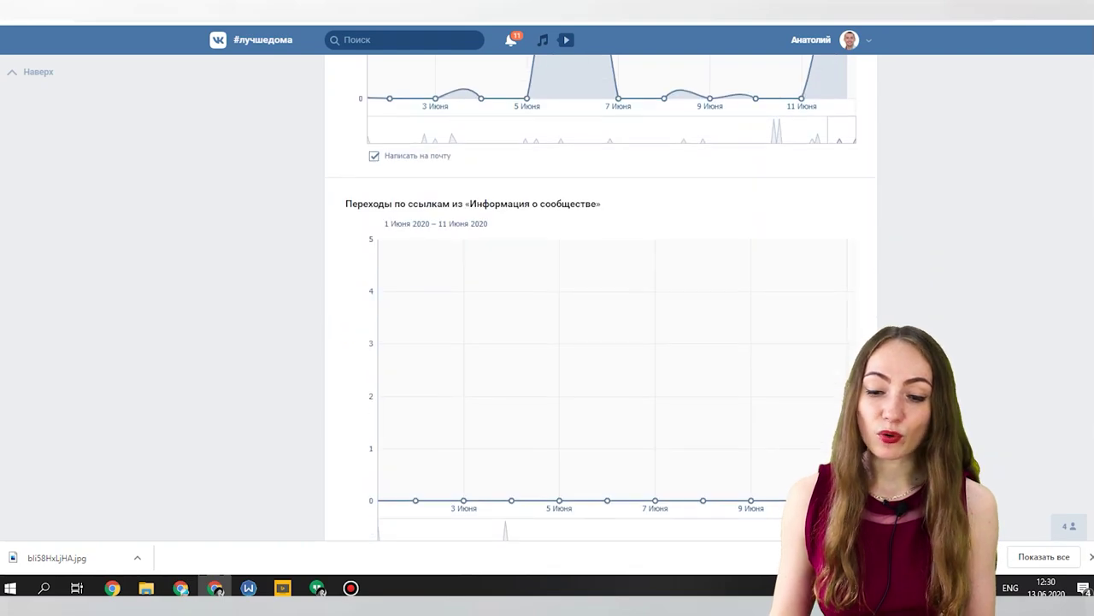
pyautogui.scroll(-1, 599, 299)
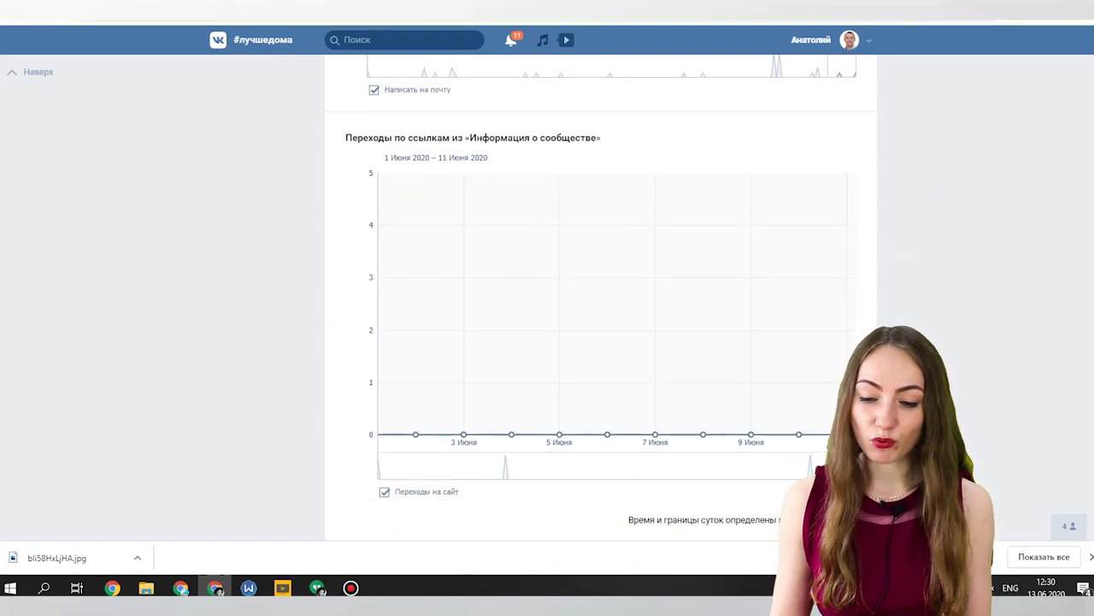
# Open the Обзор statistics, view the unique visitors metric in detail, and examine its graph of visitors and views.
pyautogui.scroll(15, 912, 319)
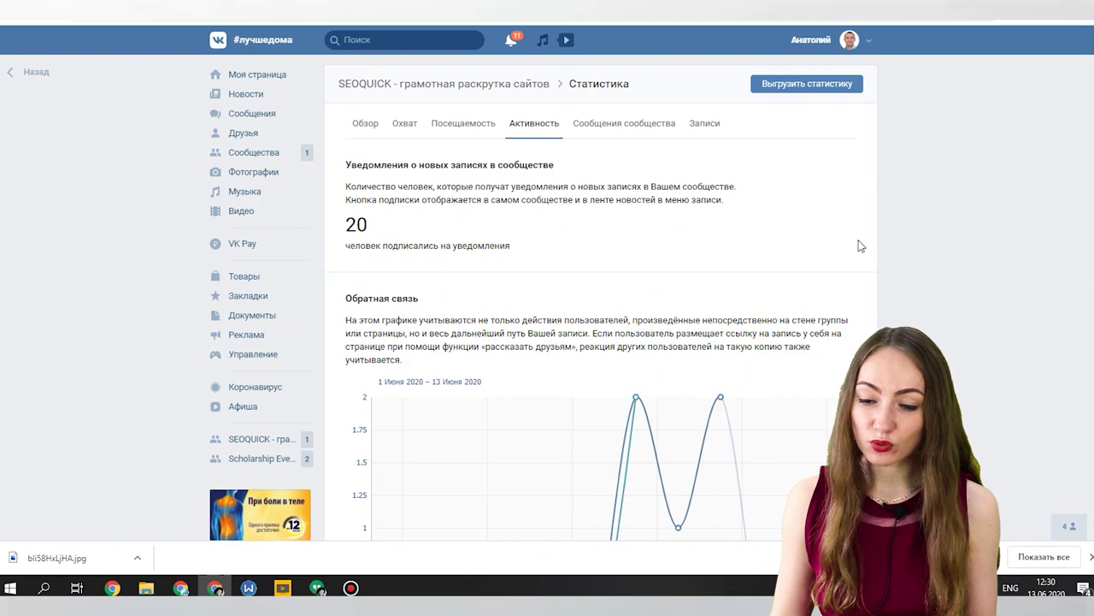
pyautogui.click(367, 128)
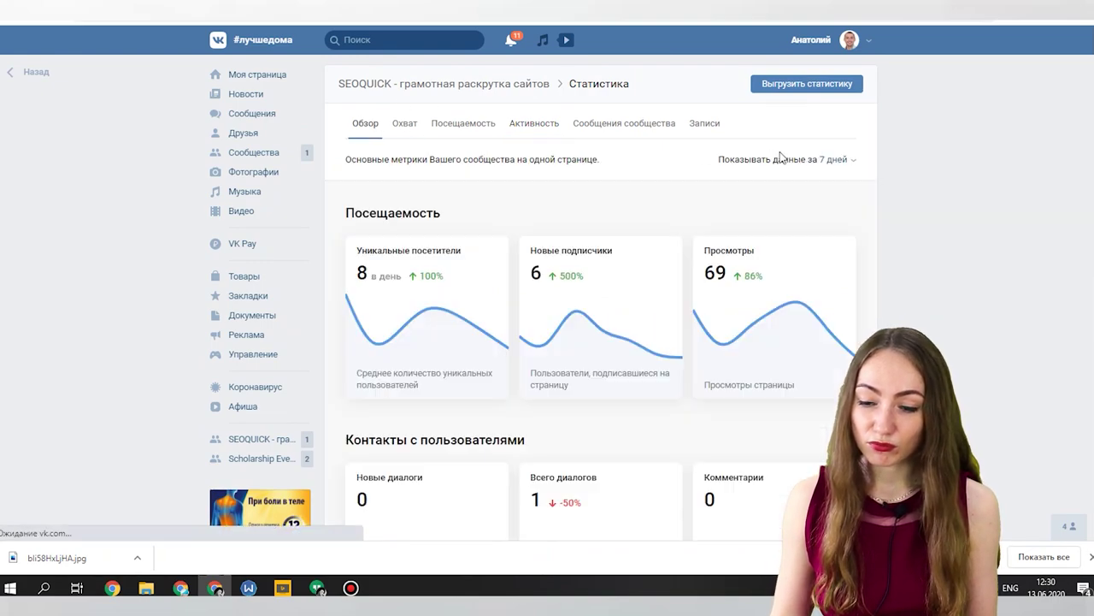
pyautogui.click(464, 288)
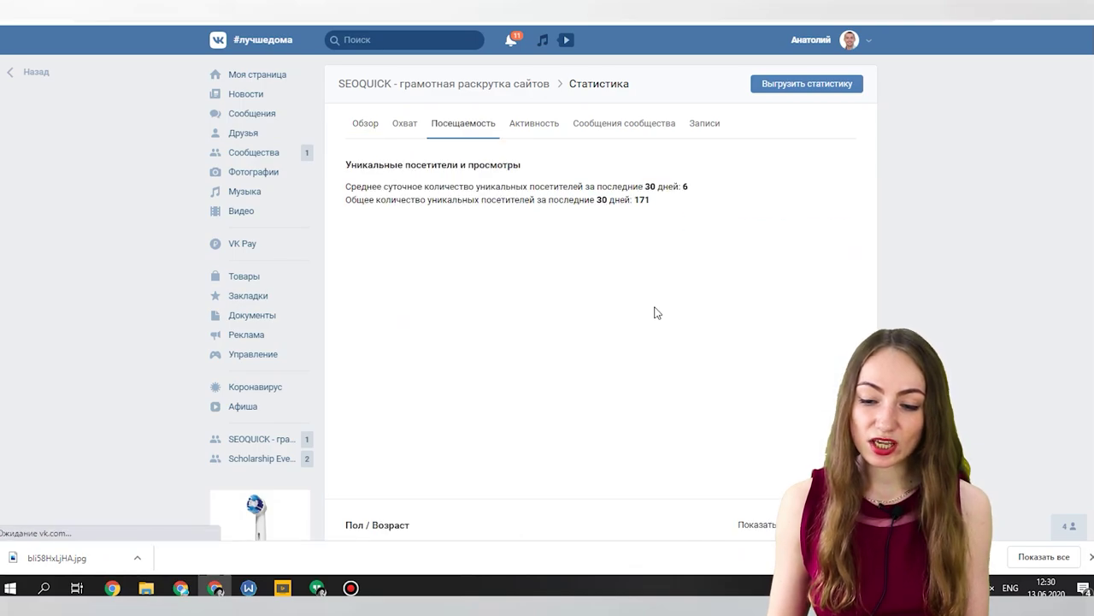
pyautogui.scroll(-2, 654, 313)
pyautogui.scroll(2, 450, 218)
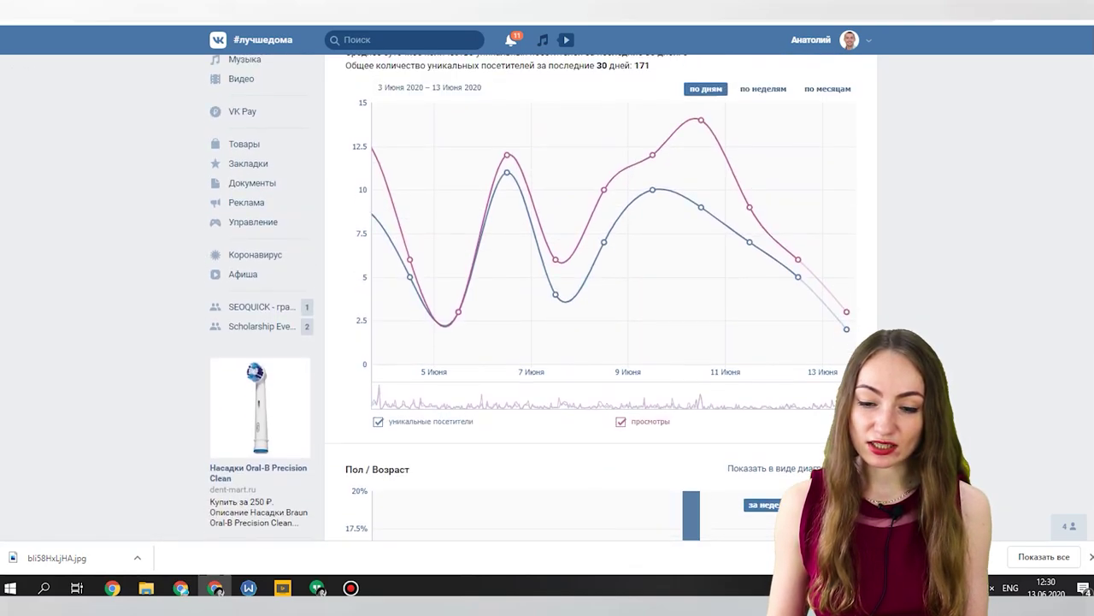
# Return to the Обзор statistics and examine the attendance, user contact and useful action metrics.
pyautogui.click(377, 120)
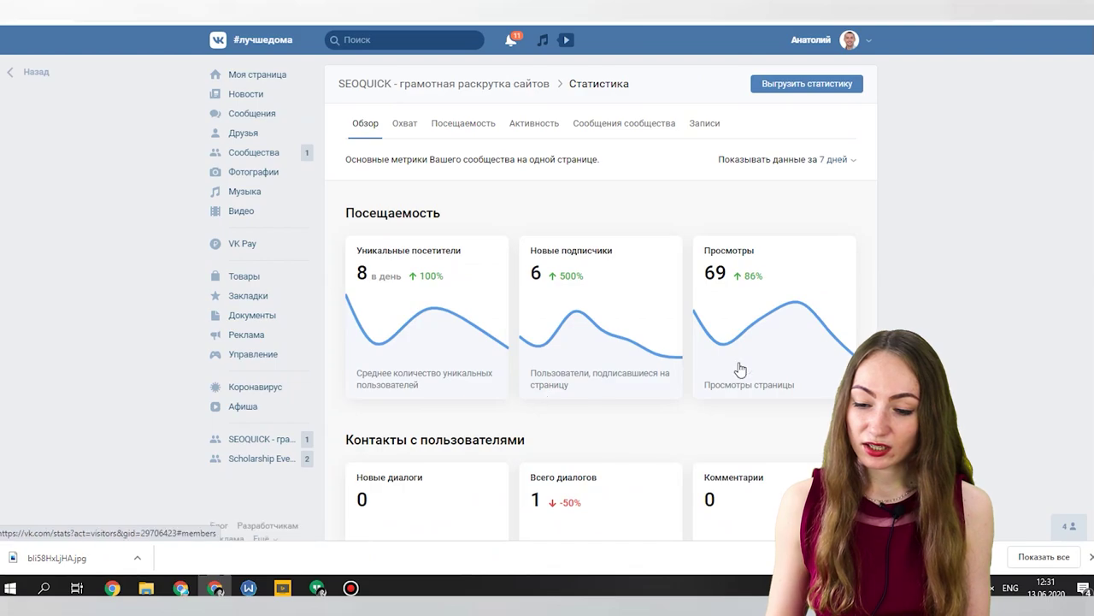
pyautogui.scroll(-3, 738, 371)
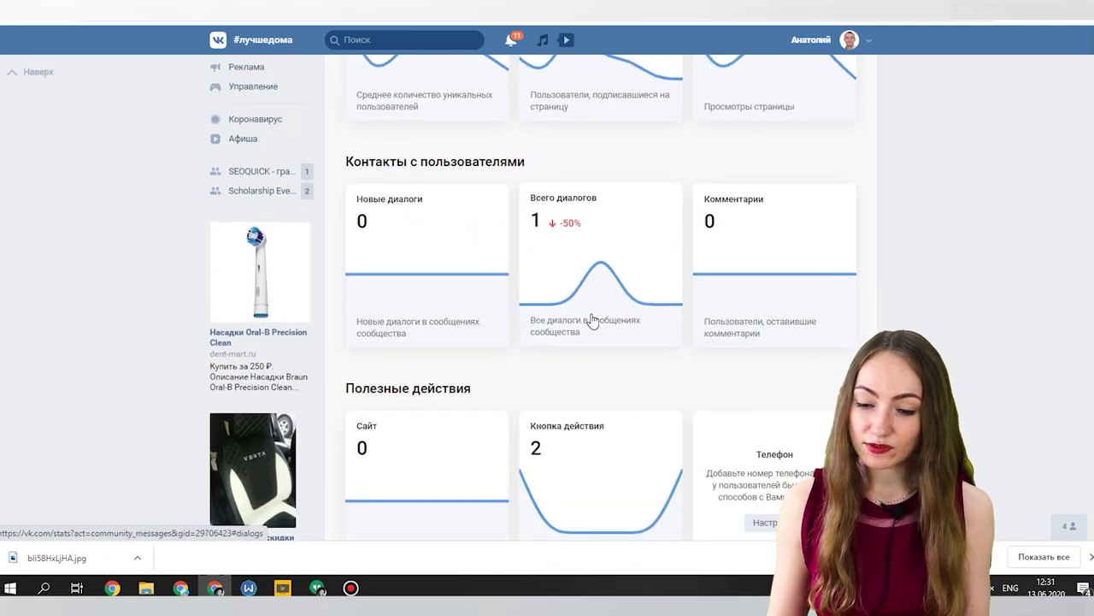
pyautogui.scroll(-2, 593, 321)
pyautogui.scroll(-2, 726, 348)
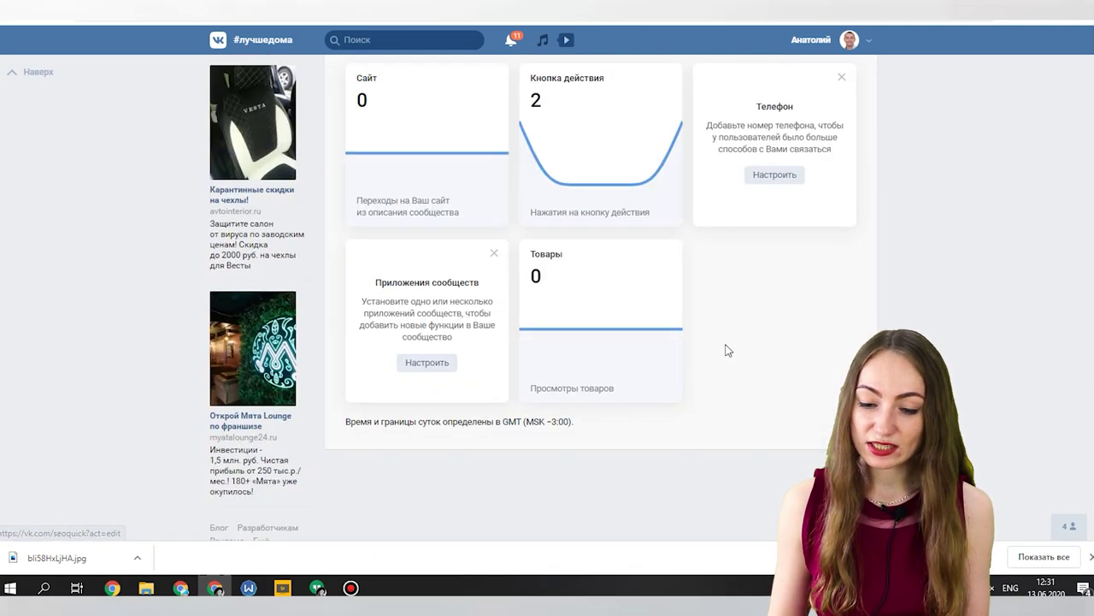
pyautogui.scroll(7, 727, 342)
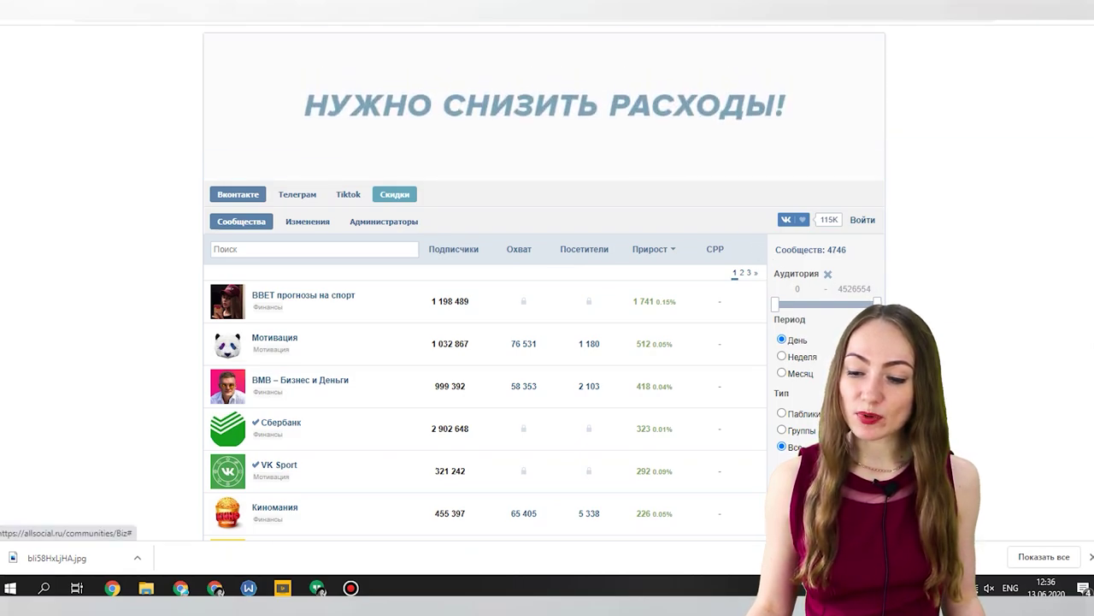
# On allsocial.ru, limit the community audience to 1762000, set the period to Месяц and the type to Группы.
pyautogui.moveTo(876, 303); pyautogui.dragTo(816, 305)
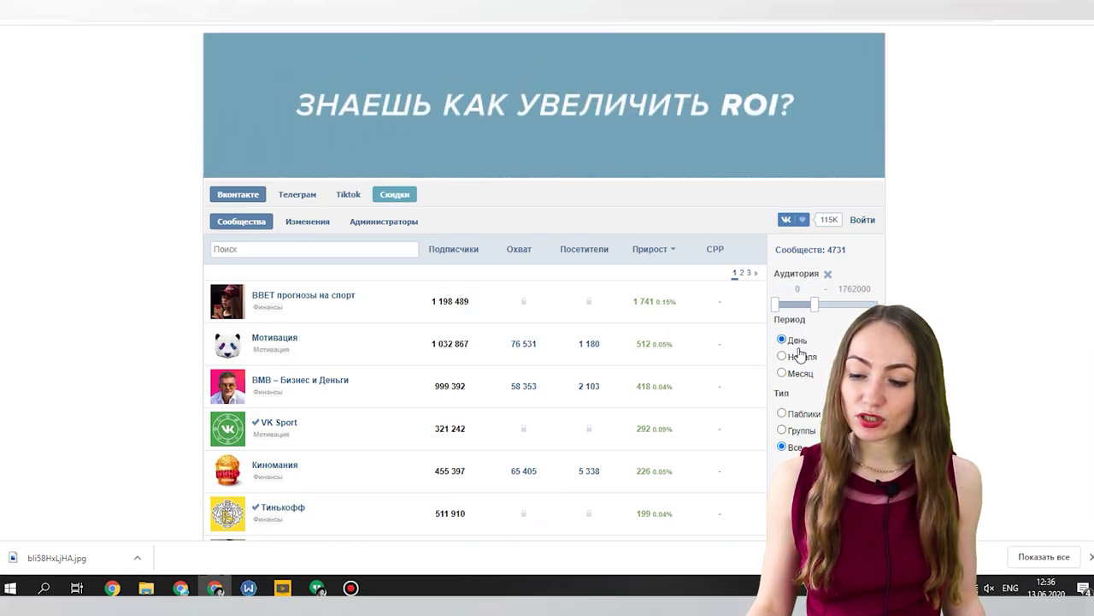
pyautogui.click(796, 378)
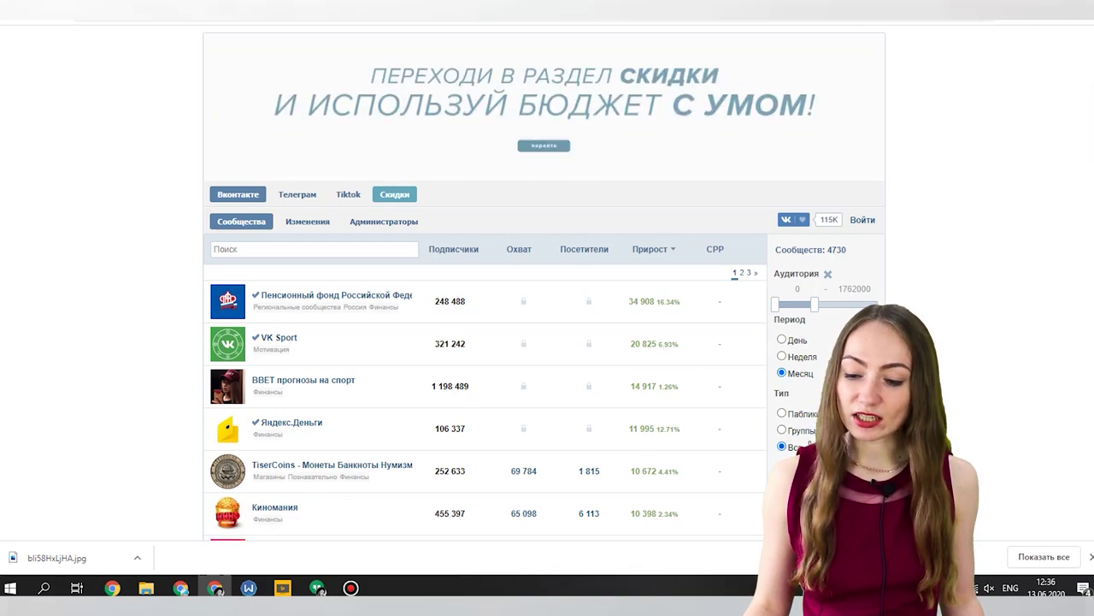
pyautogui.click(804, 431)
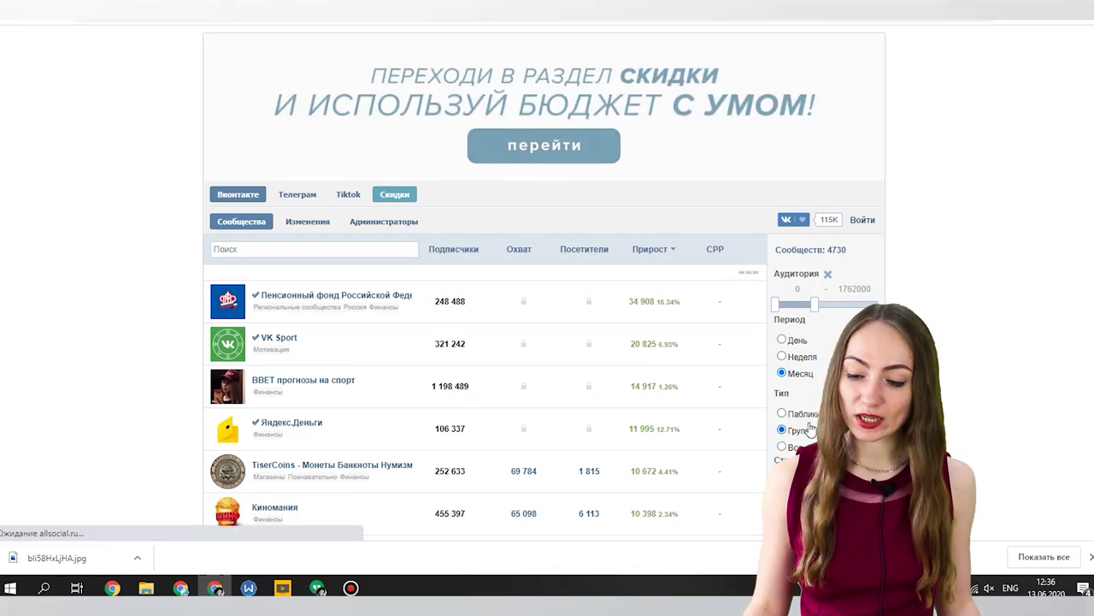
pyautogui.scroll(-2, 807, 437)
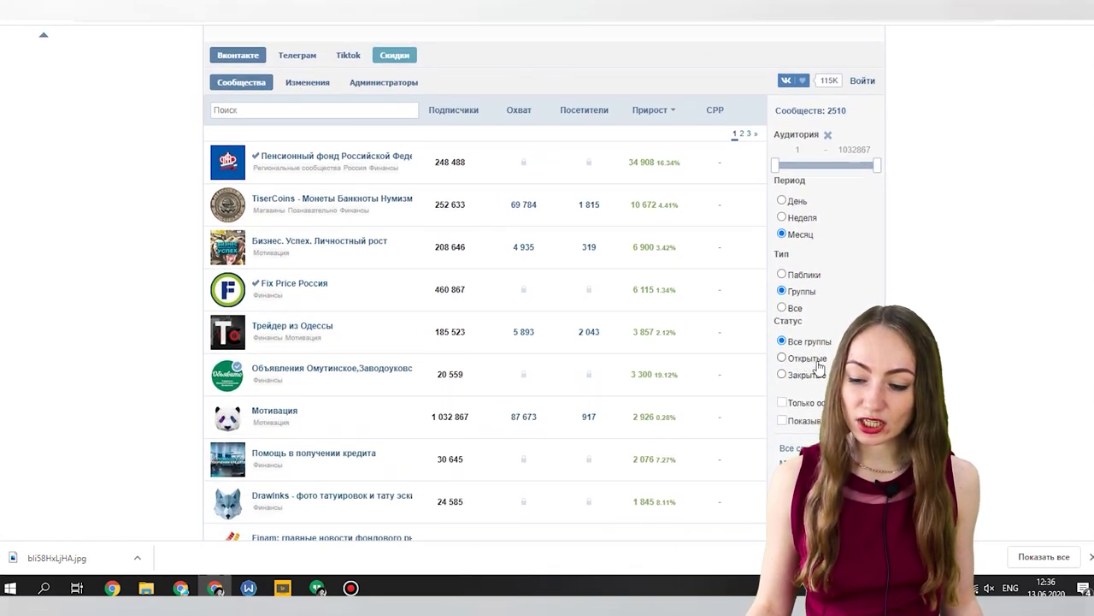
# Set the community type to Паблики, enable Показывать позицию, and browse the communities in the Бизнес category.
pyautogui.click(802, 277)
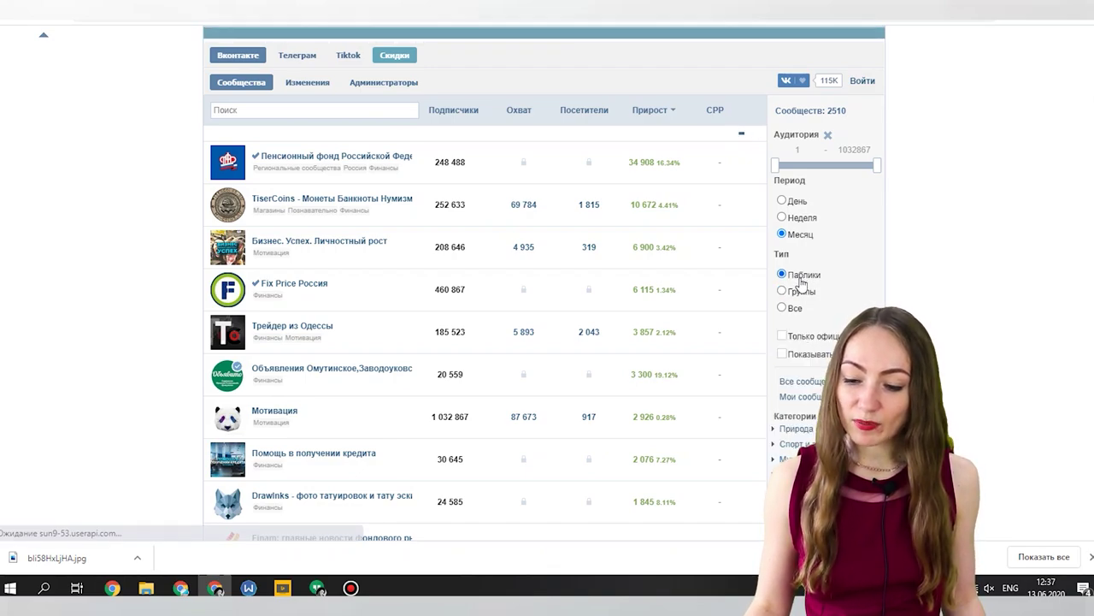
pyautogui.click(809, 358)
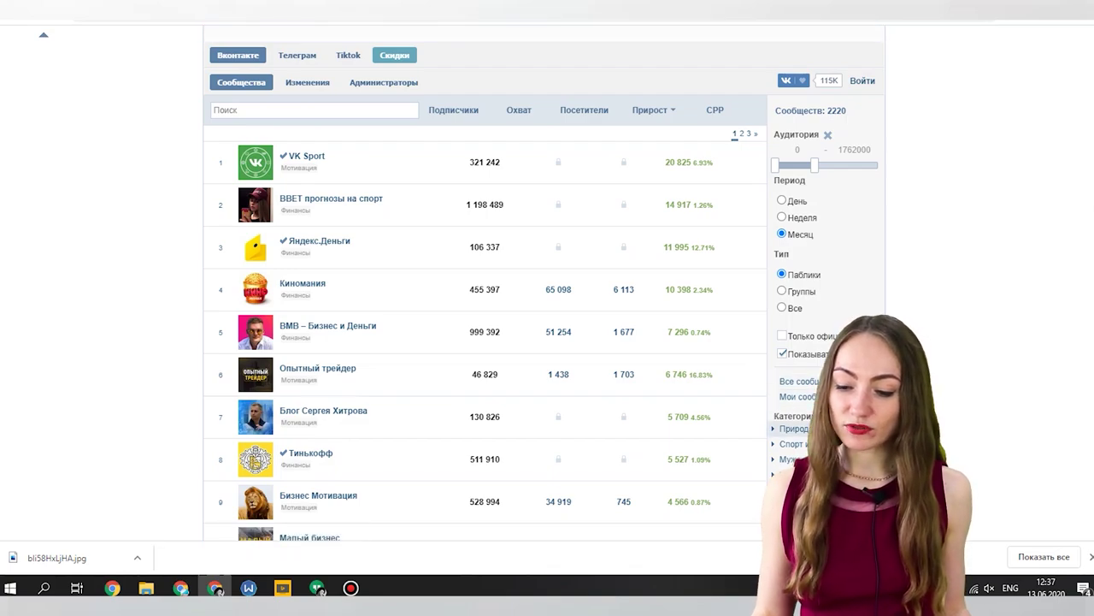
pyautogui.scroll(-2, 804, 402)
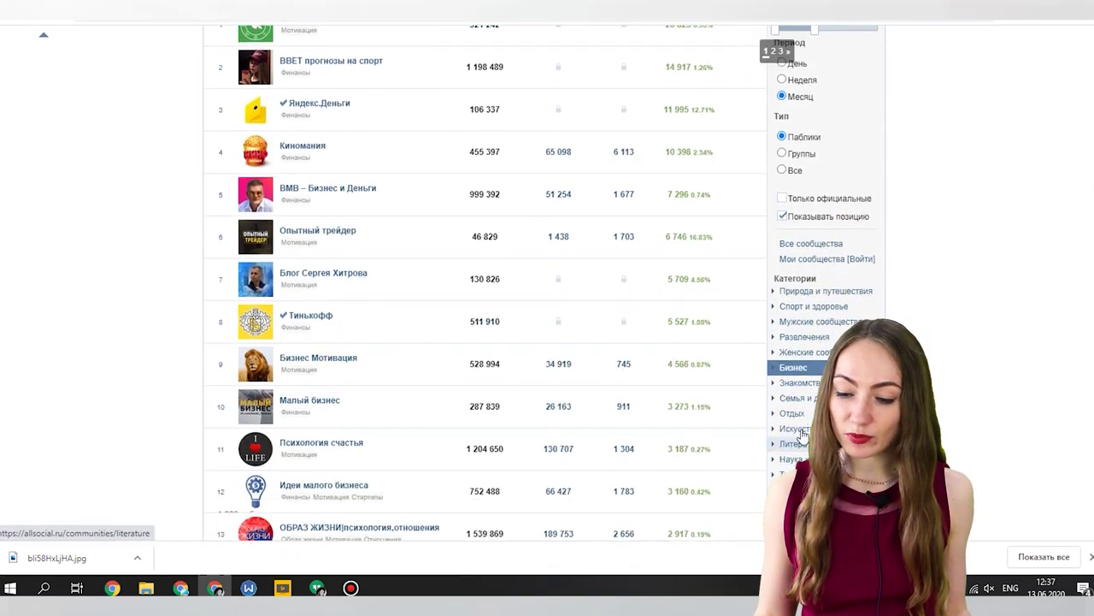
pyautogui.click(810, 367)
pyautogui.scroll(-3, 733, 420)
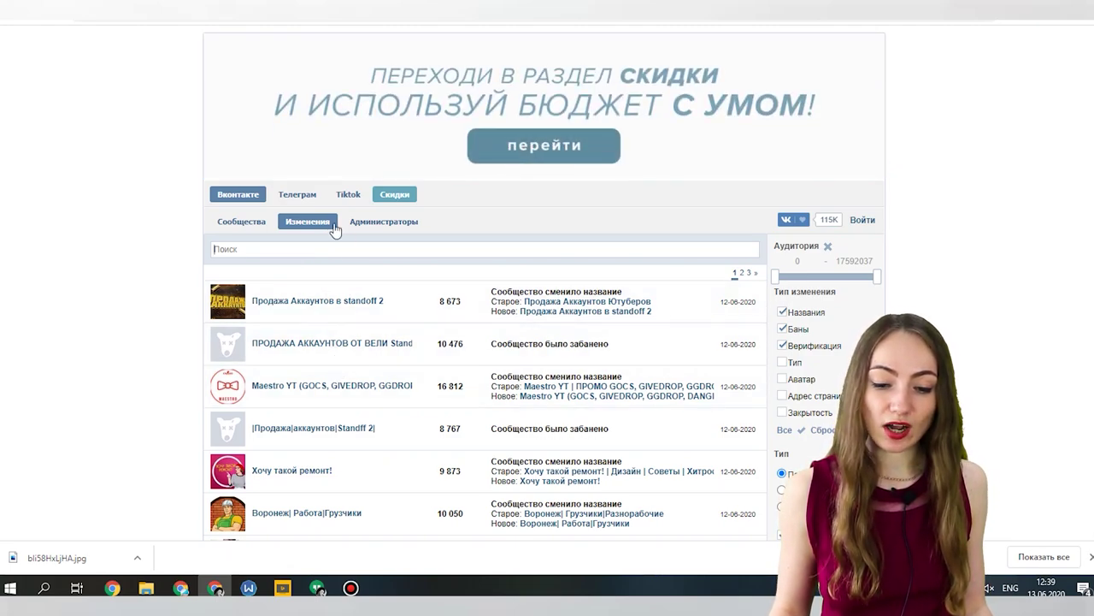
# View the Администраторы ranking of VK communities, and open the Телеграм section.
pyautogui.click(381, 224)
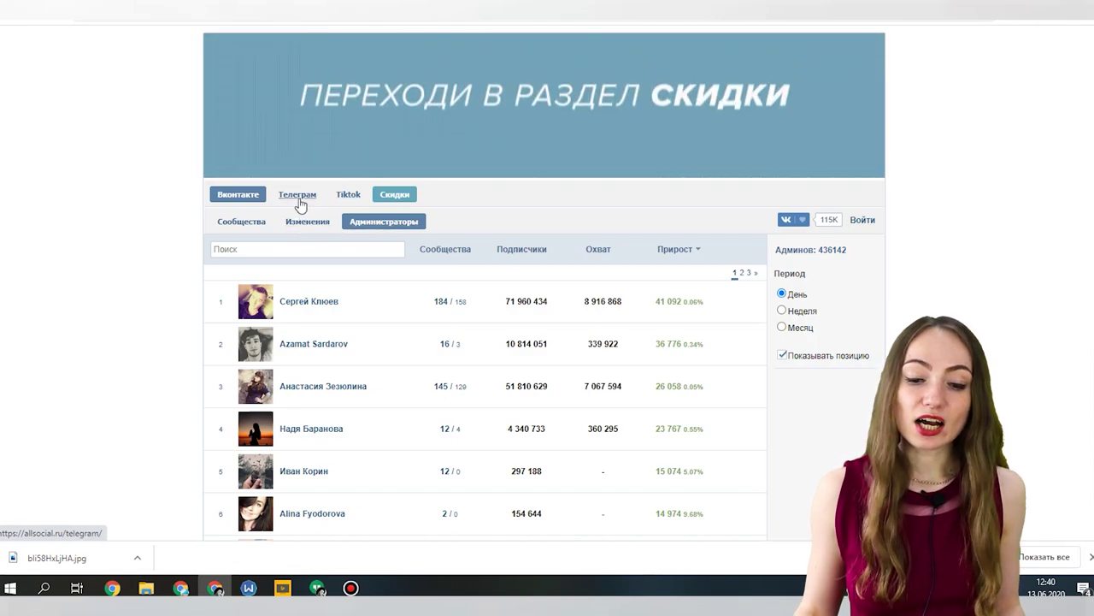
pyautogui.click(298, 202)
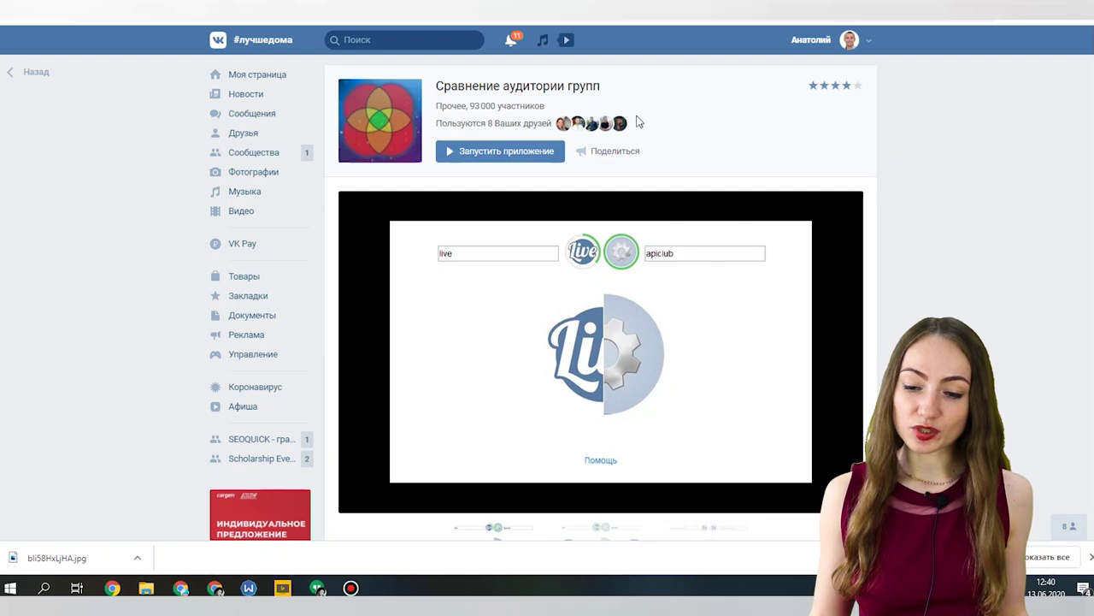
# Read through the description of the VK app Сравнение аудитории групп.
pyautogui.scroll(-1, 637, 123)
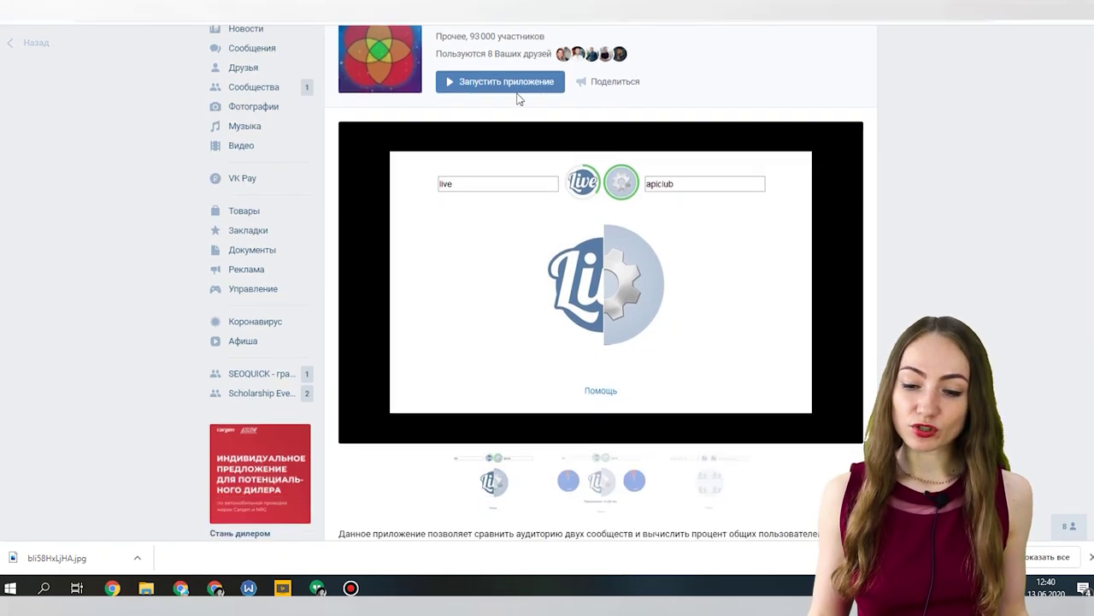
pyautogui.scroll(-4, 539, 159)
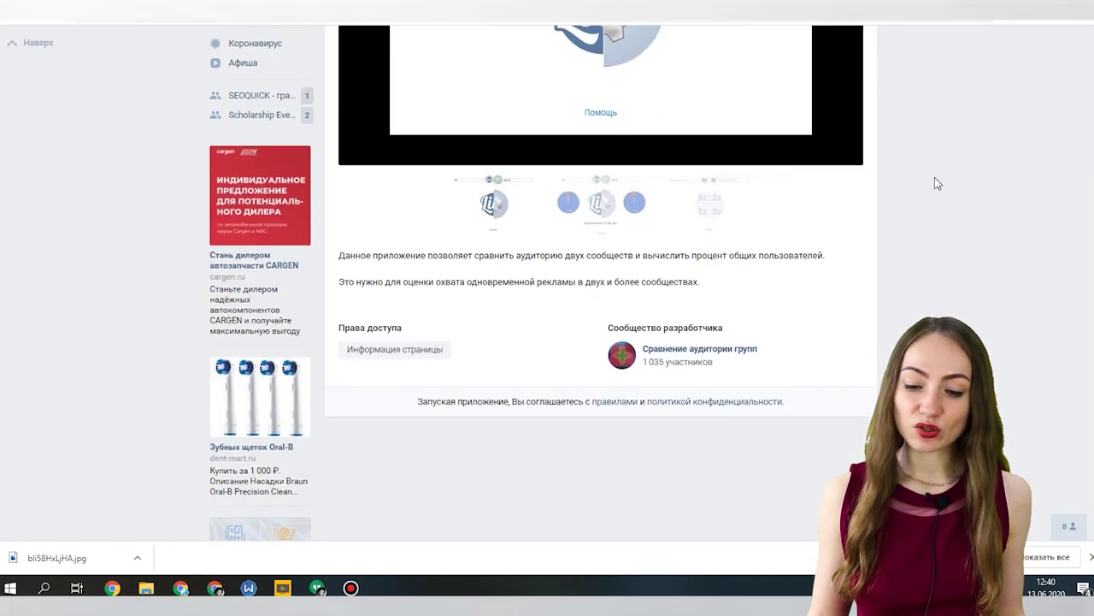
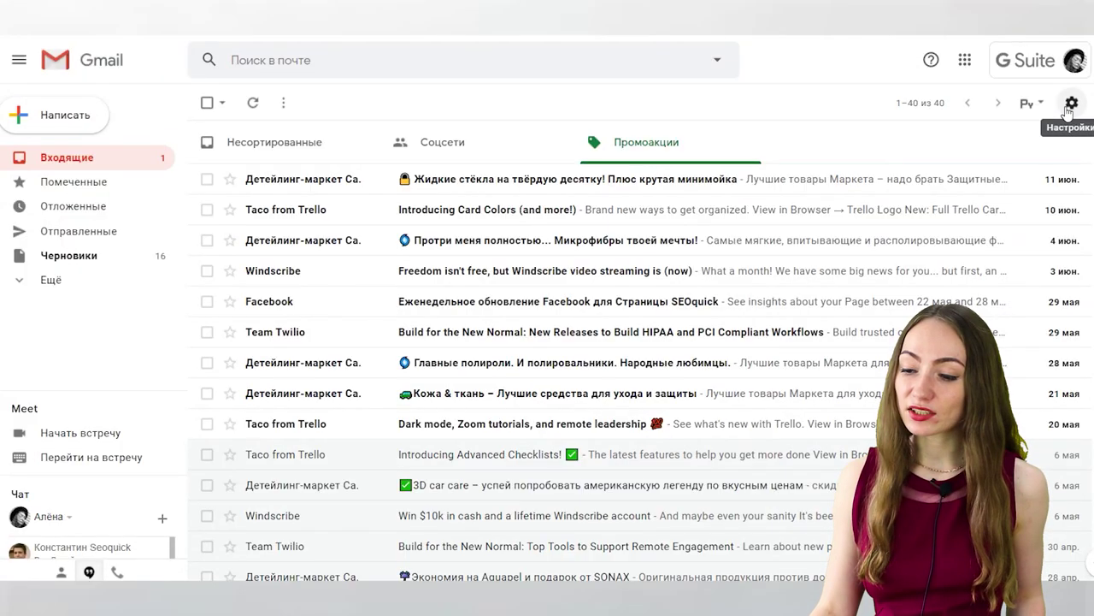
# Switch to Gmail and open its general settings at the Подпись section.
pyautogui.click(1069, 103)
pyautogui.click(976, 195)
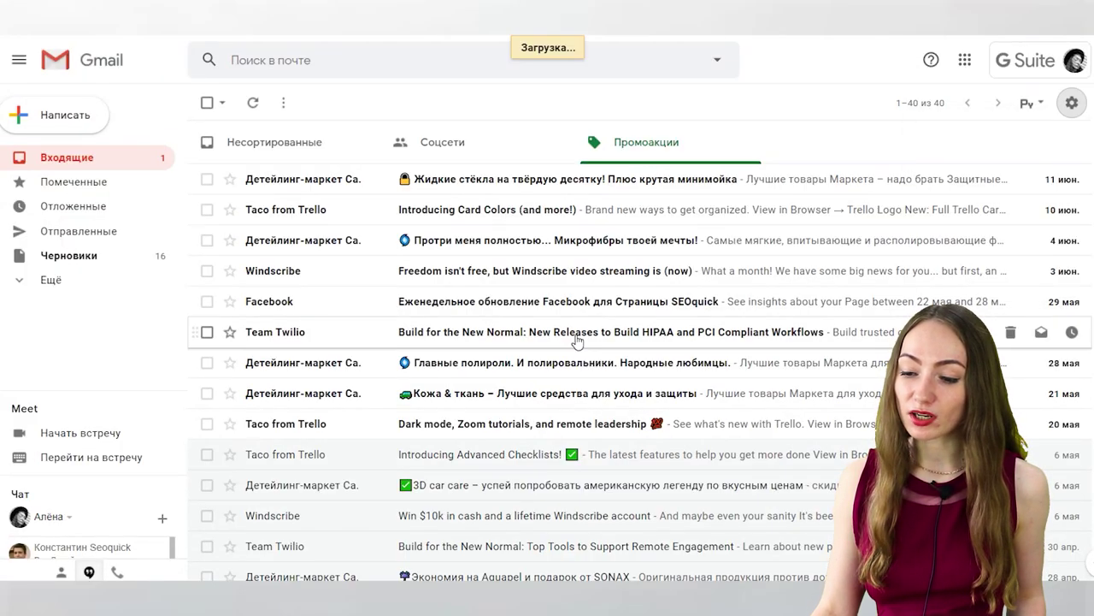
pyautogui.scroll(-15, 409, 252)
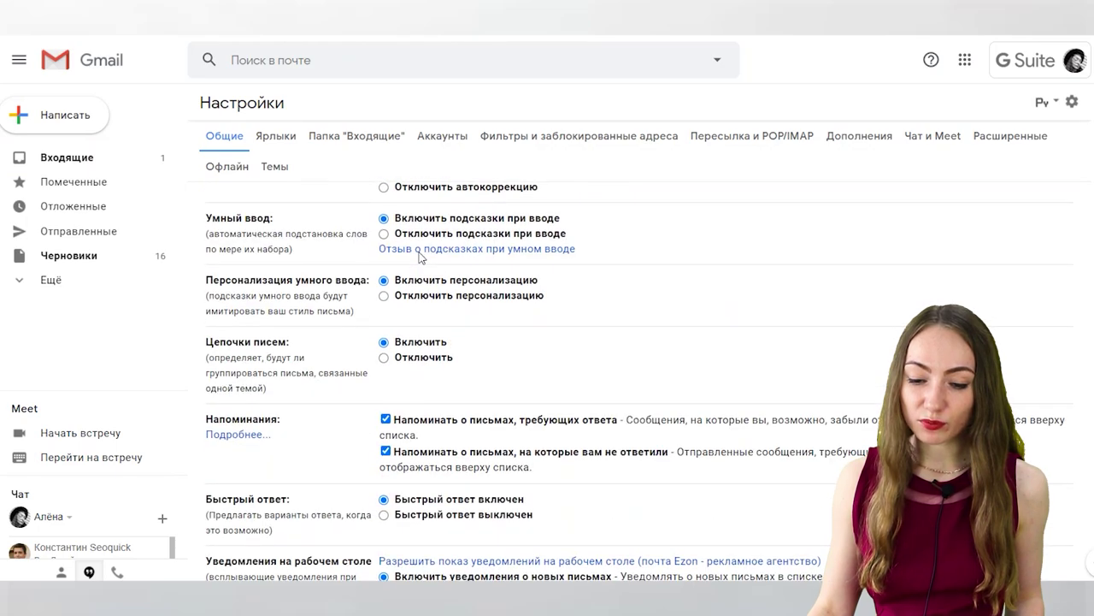
pyautogui.scroll(-8, 419, 258)
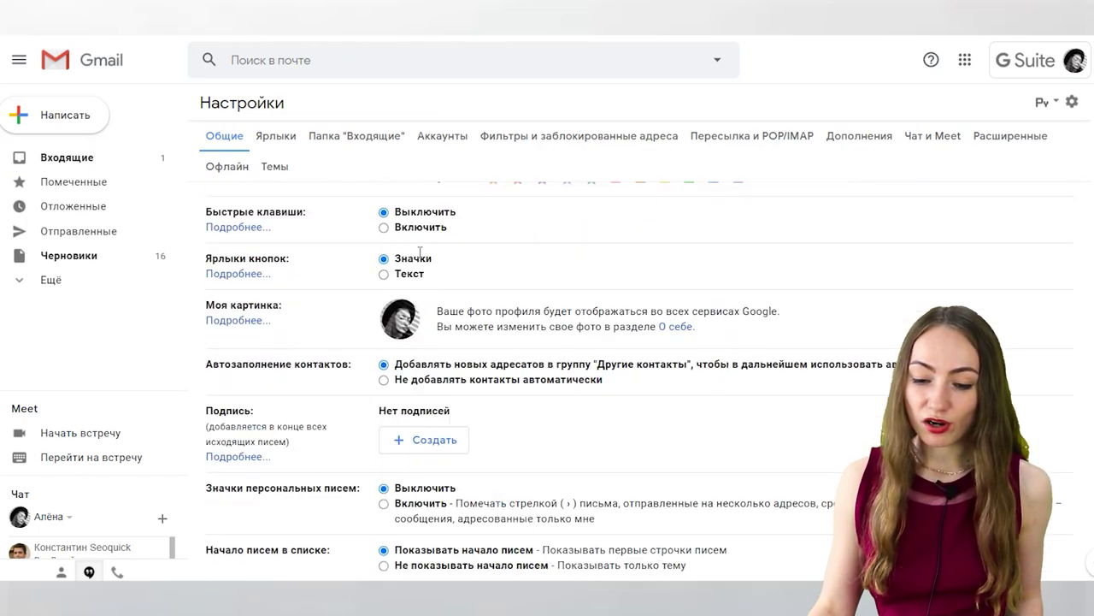
# Create an email signature named "С Уважением ," followed by the sender's first name.
pyautogui.click(407, 309)
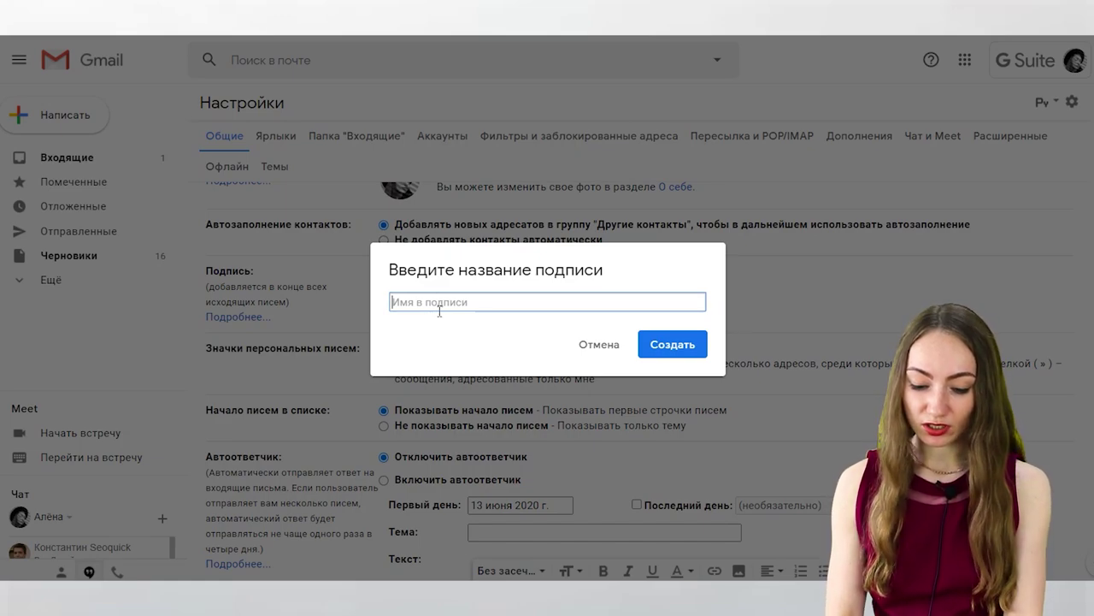
pyautogui.write('О')
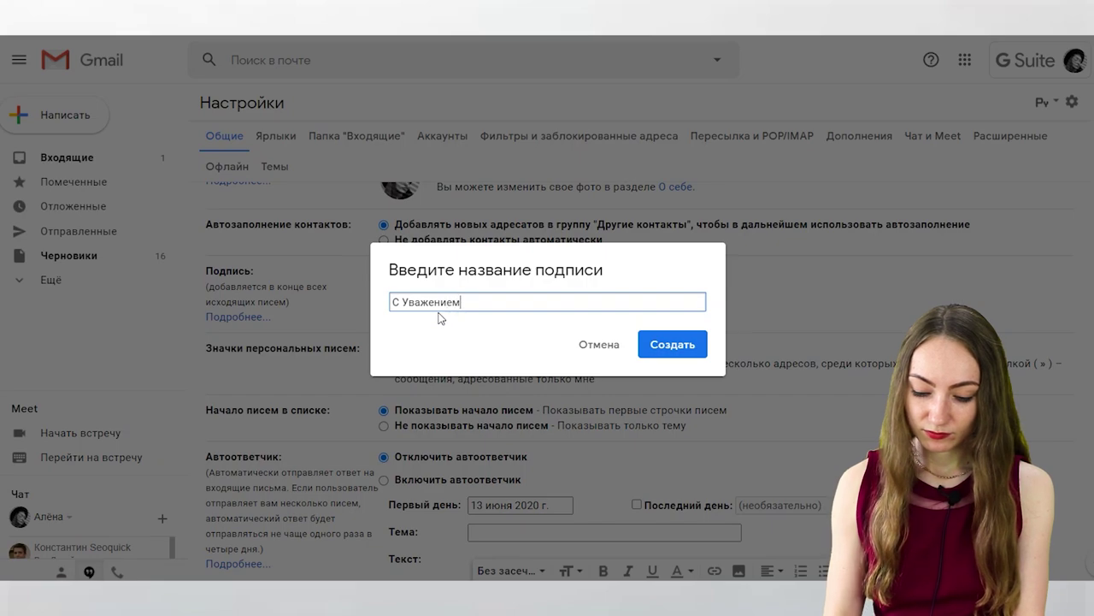
pyautogui.write(',')
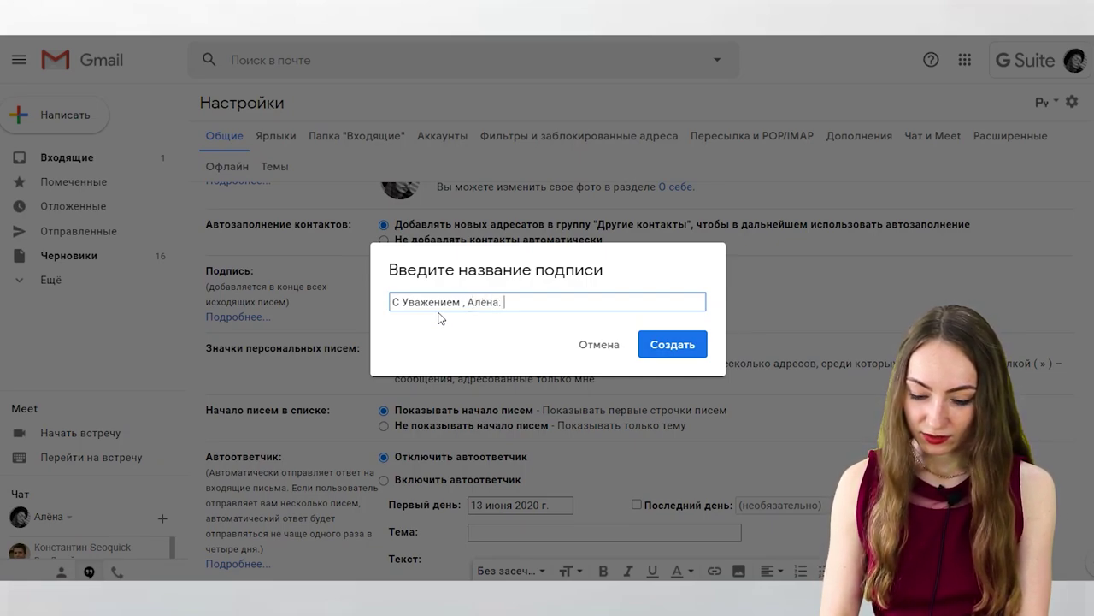
pyautogui.press('Return')
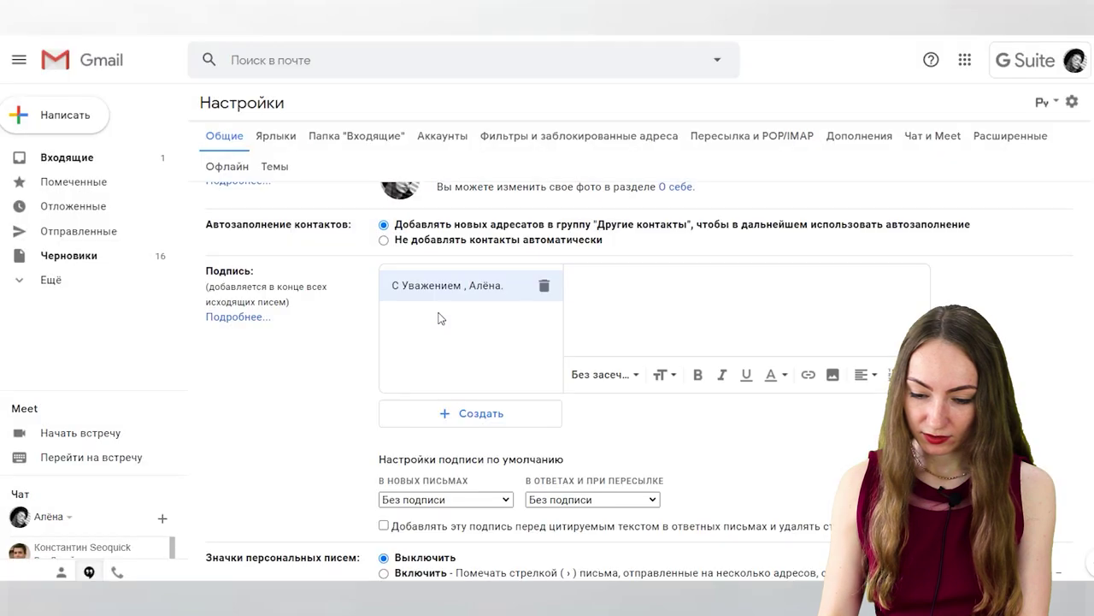
pyautogui.click(515, 285)
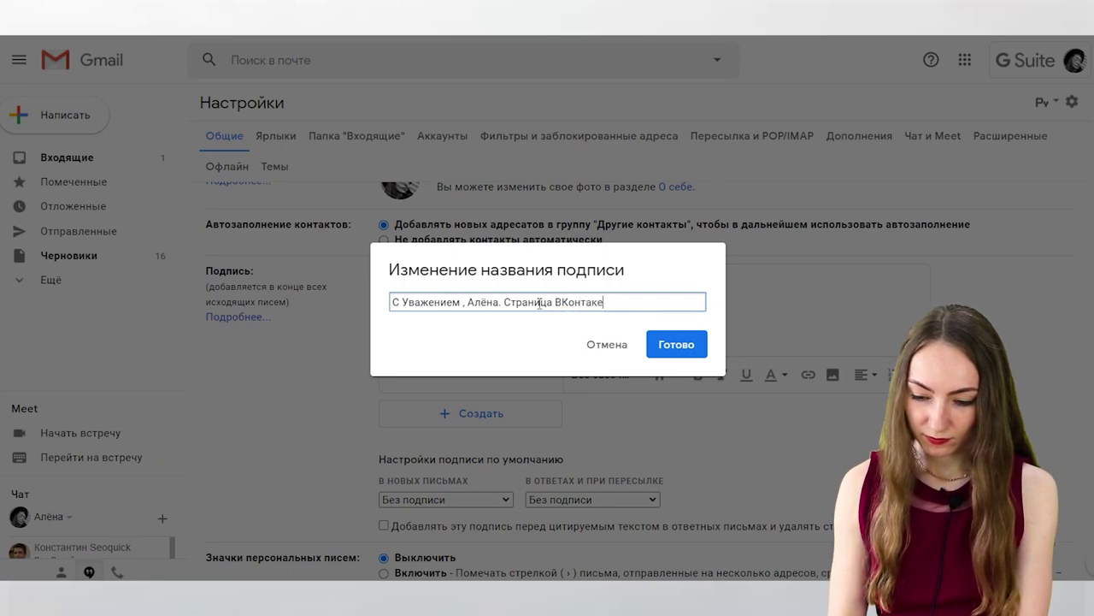
pyautogui.moveTo(505, 301); pyautogui.dragTo(610, 302)
pyautogui.hotkey('ctrl', 'l')
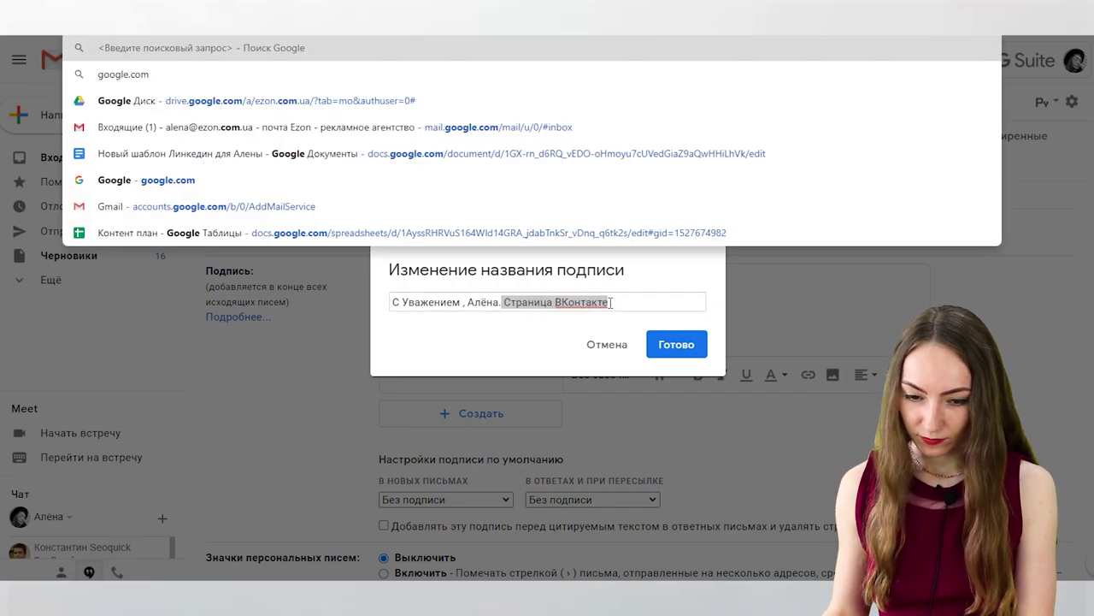
pyautogui.click(628, 303)
pyautogui.write('https://vk.com/seoquick')
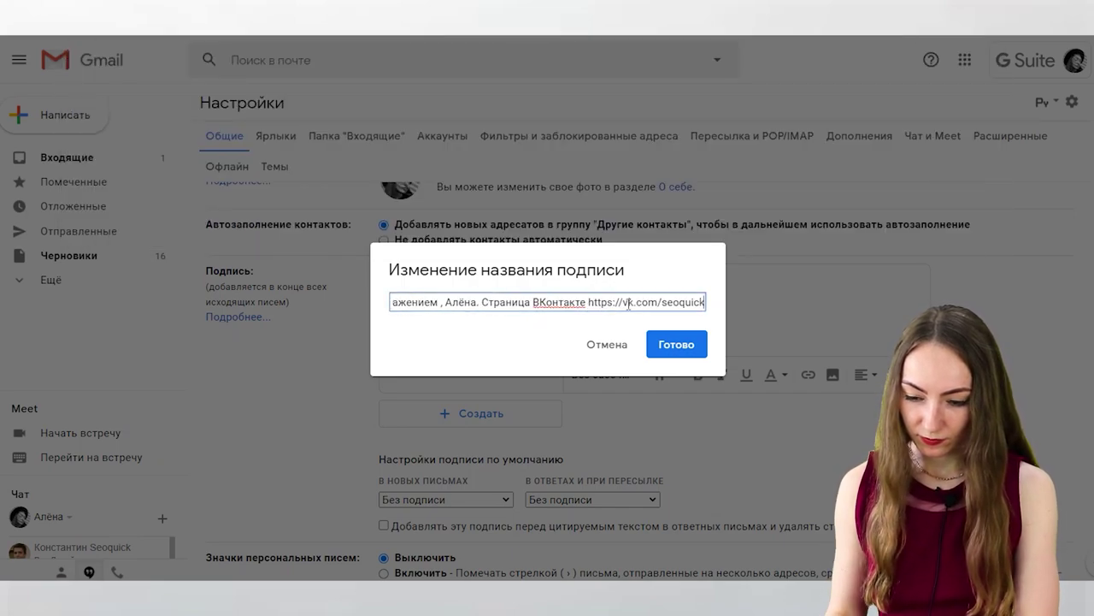
pyautogui.click(672, 344)
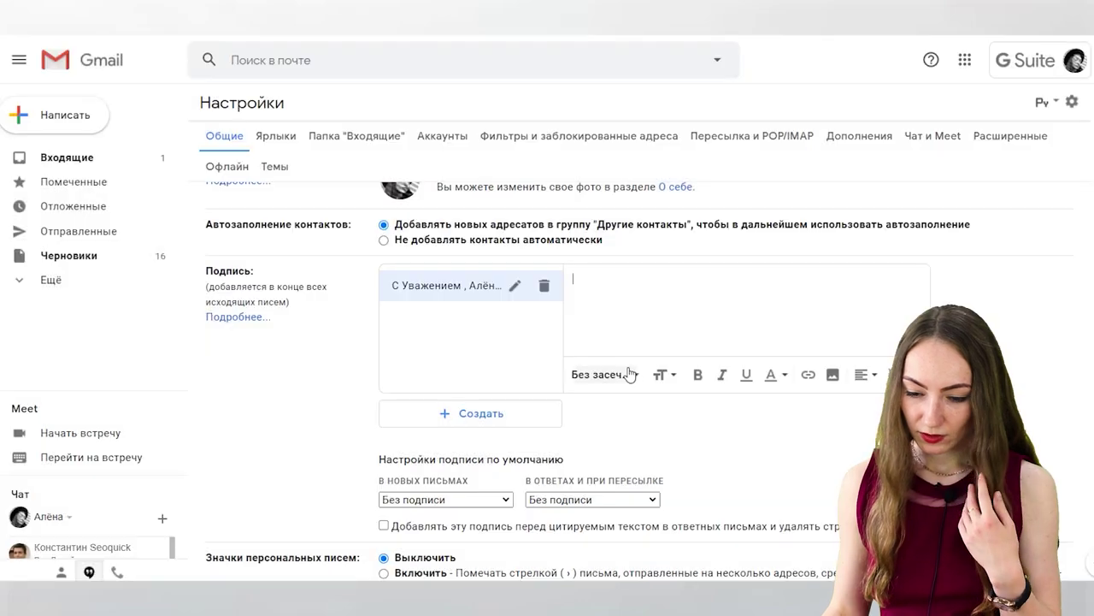
pyautogui.click(516, 285)
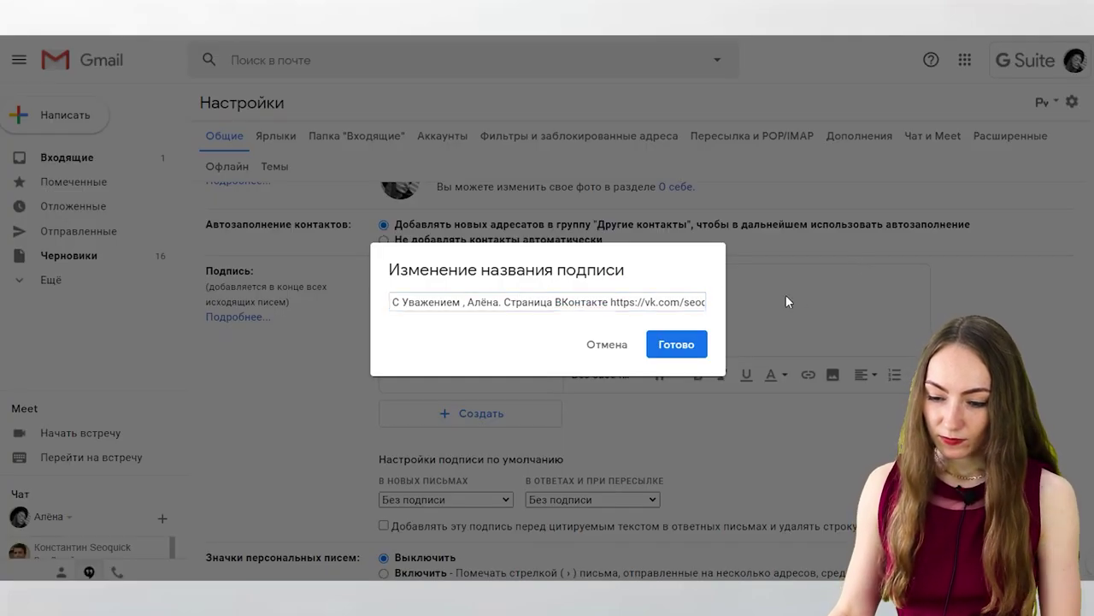
pyautogui.click(665, 344)
# Insert a link to the community page into the signature body with the displayed text "Страница Вконтакте".
pyautogui.click(808, 377)
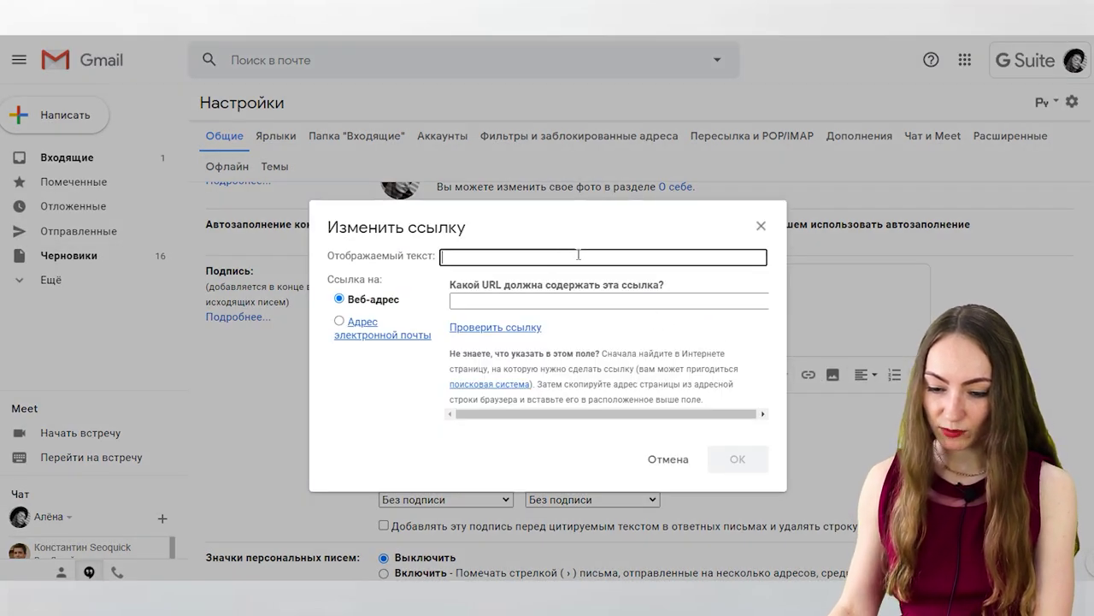
pyautogui.write('Страниц')
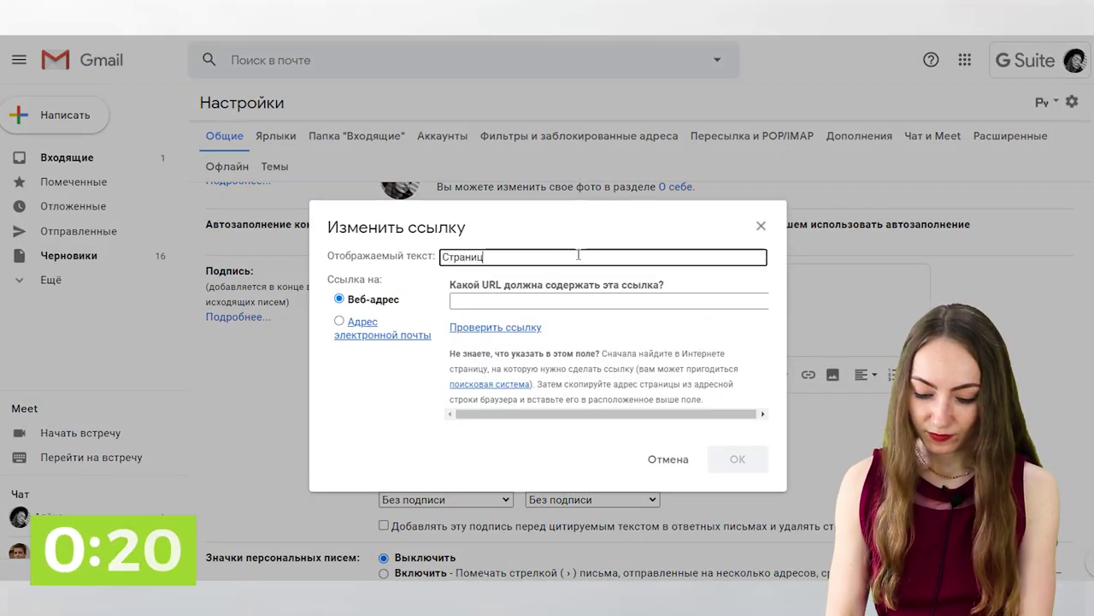
pyautogui.write('а Вконтакте')
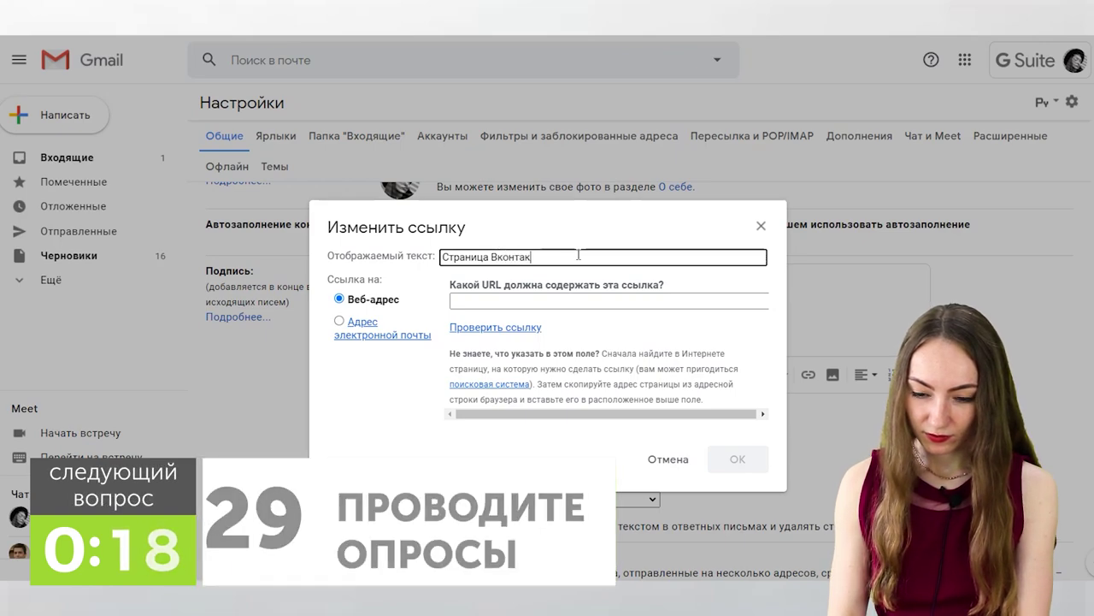
pyautogui.click(579, 295)
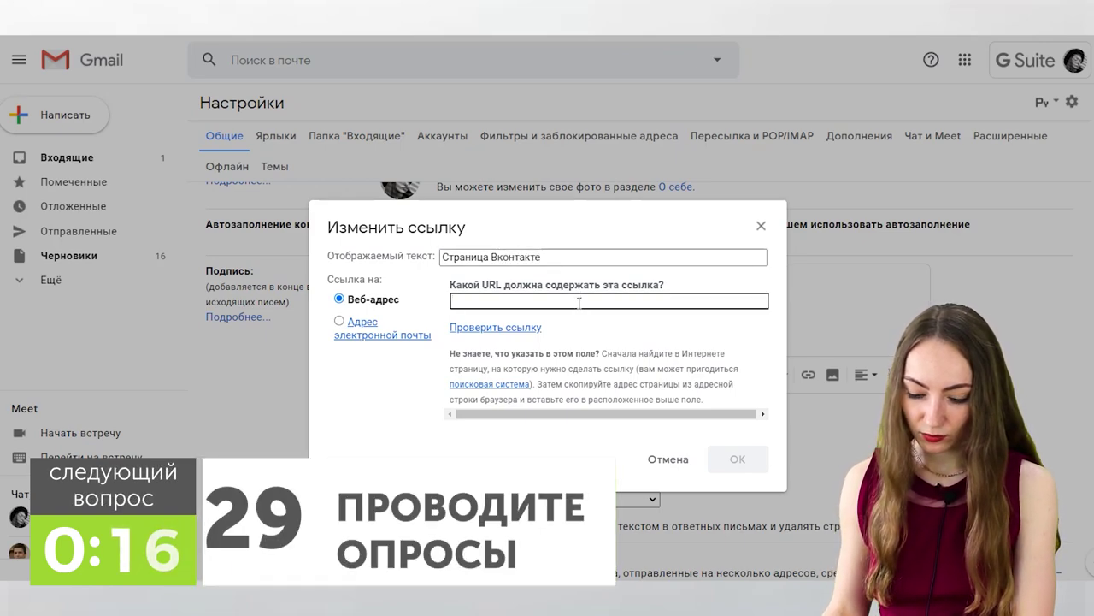
pyautogui.hotkey('ctrl', 'v')
pyautogui.click(738, 459)
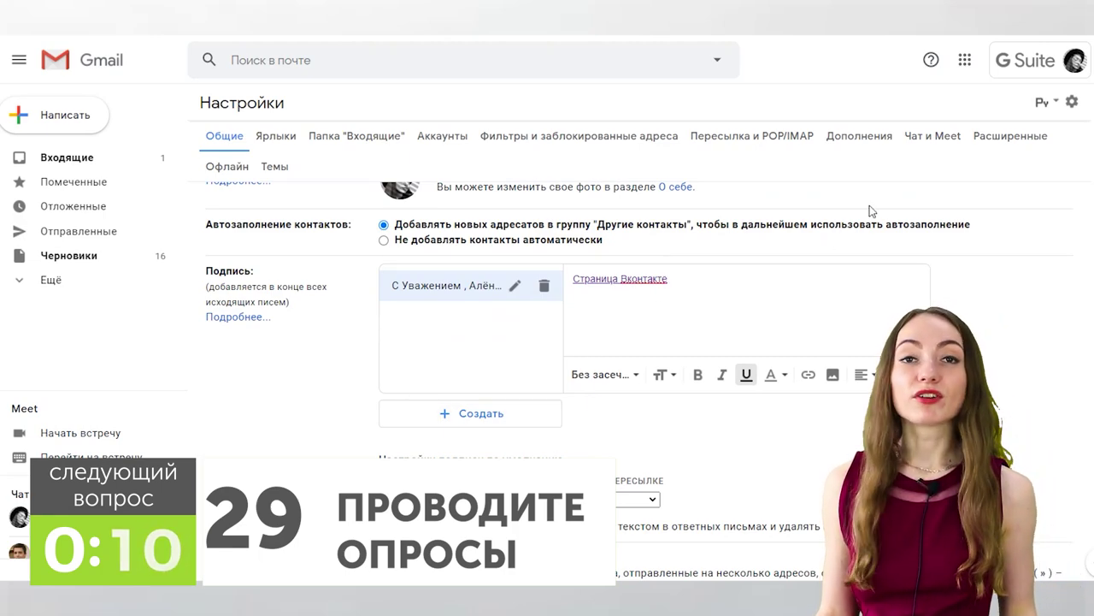
pyautogui.click(586, 282)
pyautogui.click(717, 299)
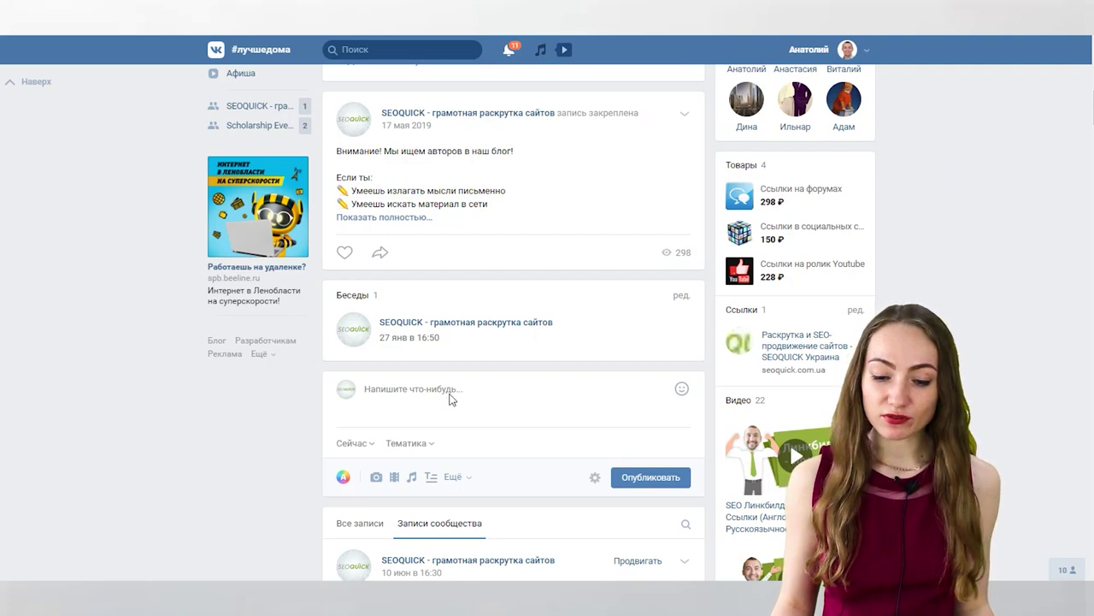
# Switch to the VK community page and add a poll "Что Вам нравится больше из нашего контента?" with answers Видео, Статьи and Подкасты.
pyautogui.moveTo(460, 484)
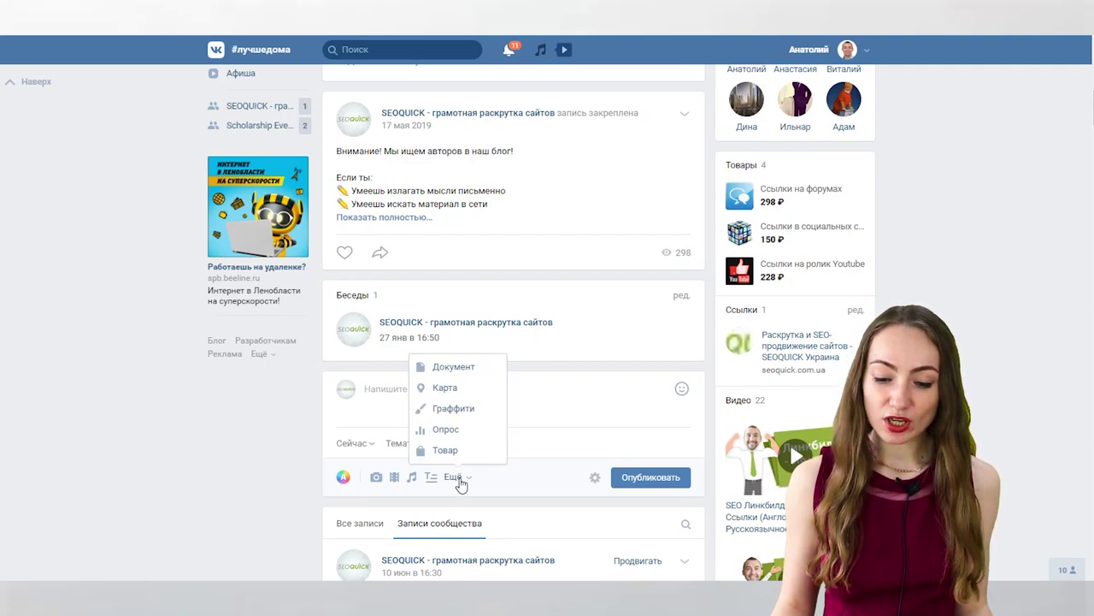
pyautogui.click(445, 429)
pyautogui.scroll(-2, 428, 402)
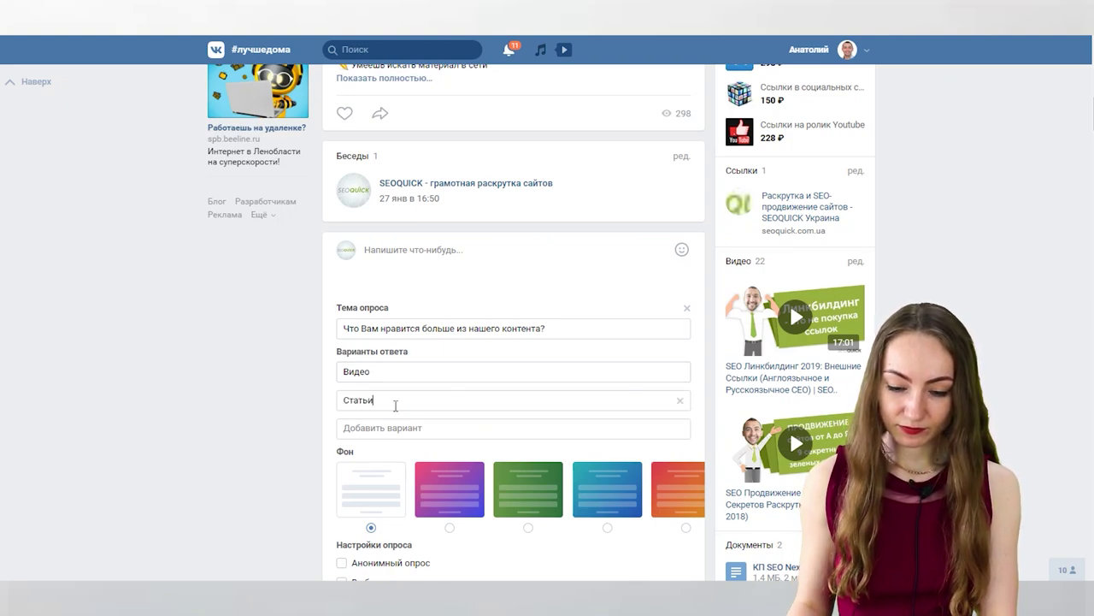
pyautogui.click(400, 429)
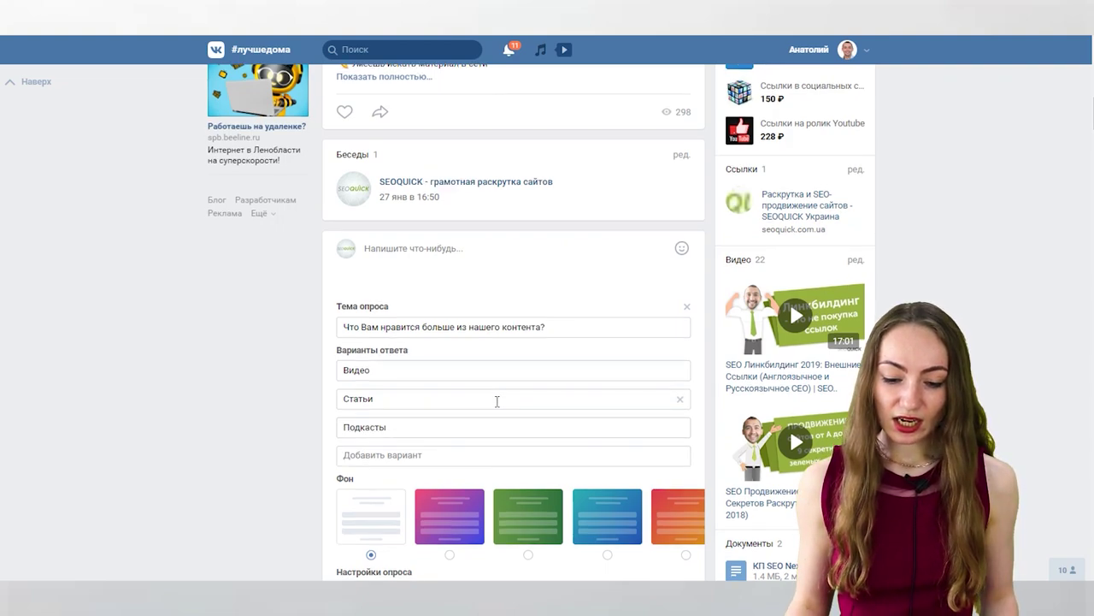
# Give the poll the green background and enable its options Запретить отмену голоса and Анонимный опрос.
pyautogui.scroll(-2, 495, 402)
pyautogui.click(450, 398)
pyautogui.click(555, 399)
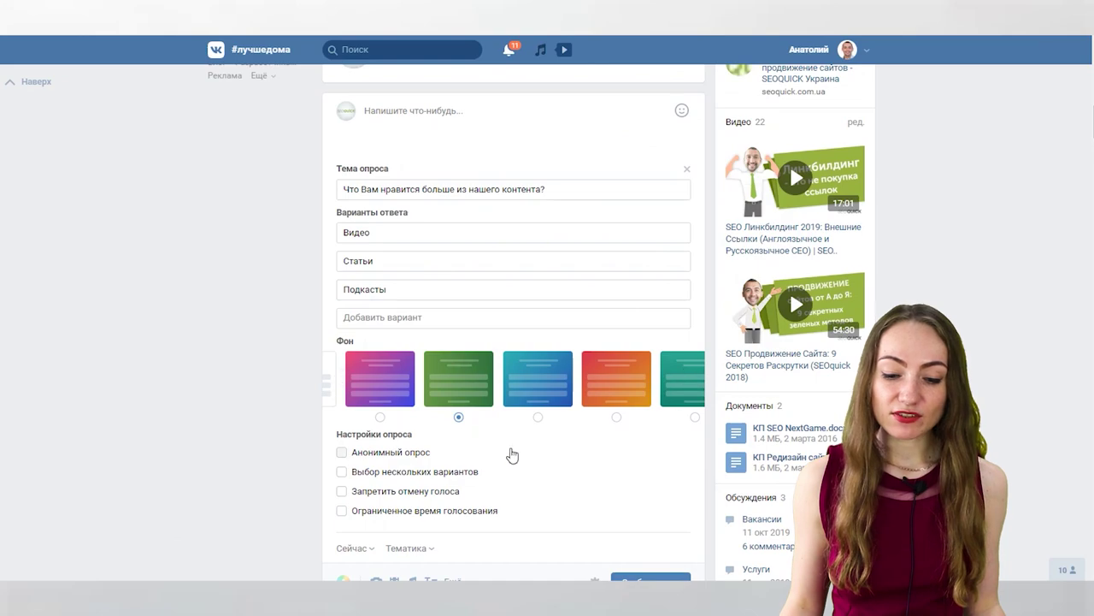
pyautogui.scroll(-1, 406, 460)
pyautogui.scroll(-1, 406, 459)
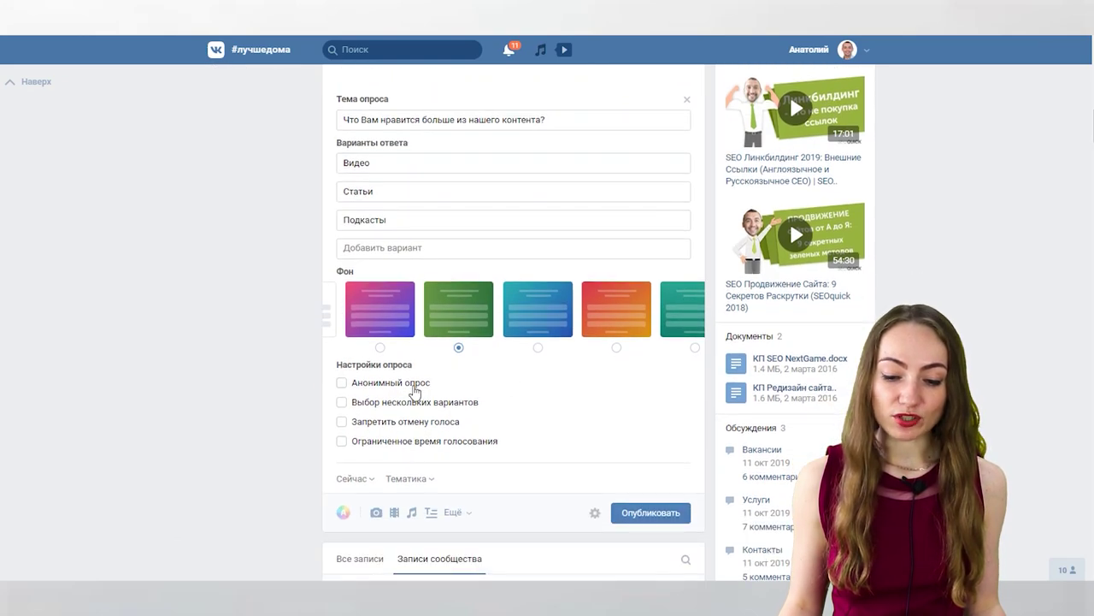
pyautogui.click(407, 424)
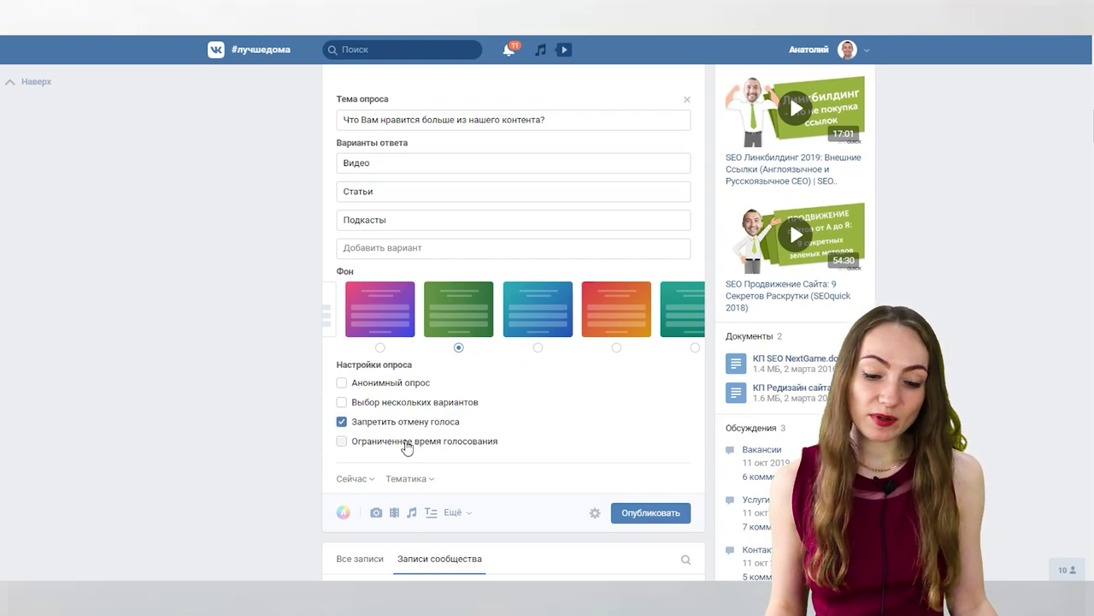
pyautogui.click(390, 384)
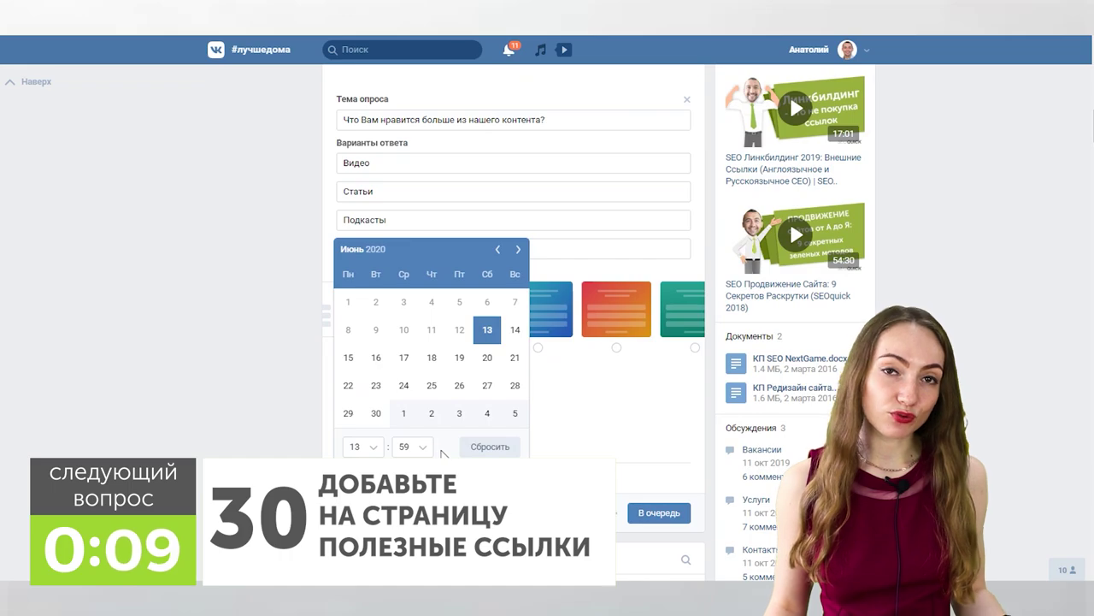
# Schedule the poll post for 13 June 2020 at 13:59 with the topic IT.
pyautogui.click(602, 402)
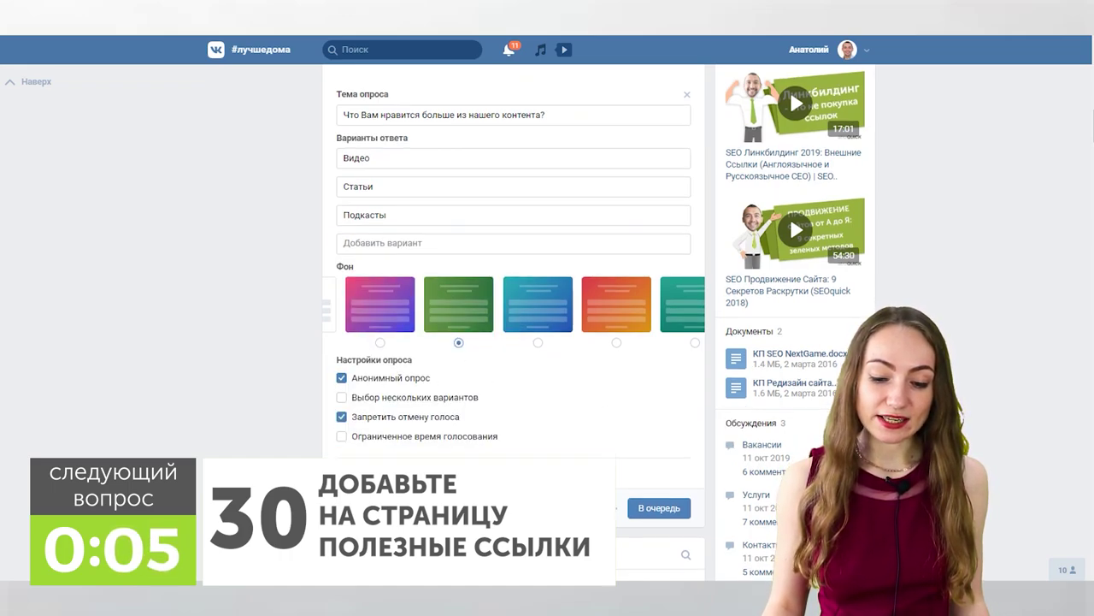
pyautogui.scroll(-1, 526, 439)
pyautogui.click(526, 439)
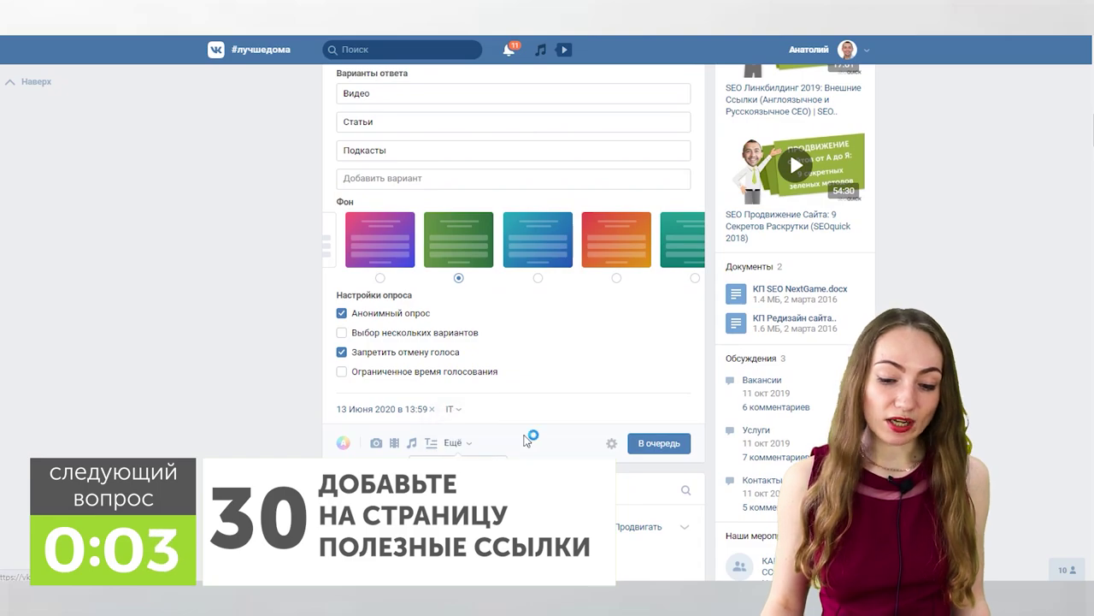
# Open the Ссылки section of the community management and view the form for adding a link without adding one.
pyautogui.scroll(3, 565, 445)
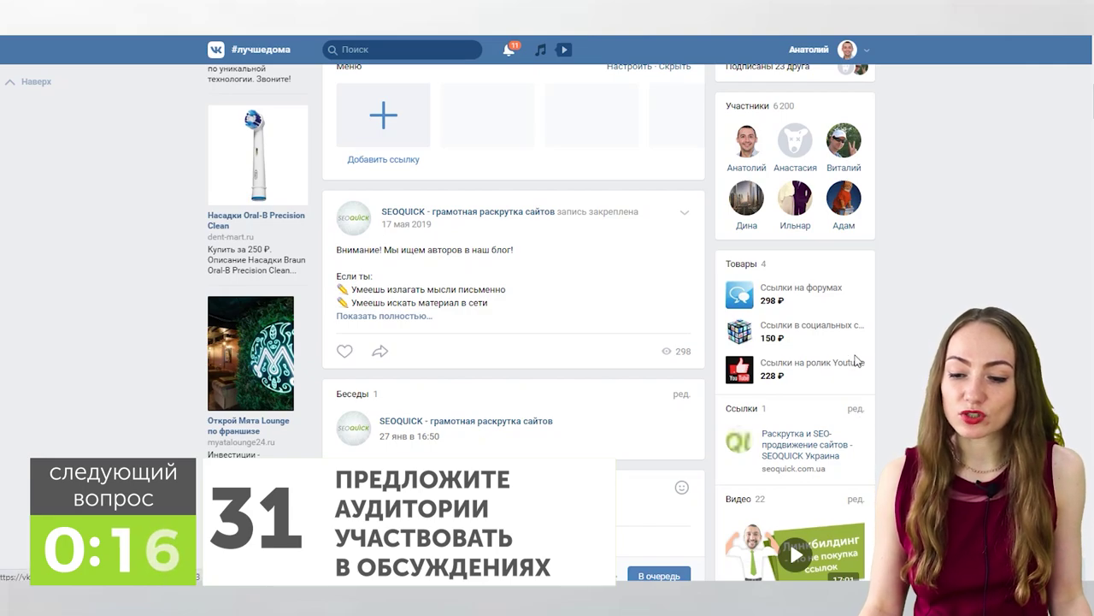
pyautogui.scroll(3, 893, 357)
pyautogui.scroll(3, 892, 358)
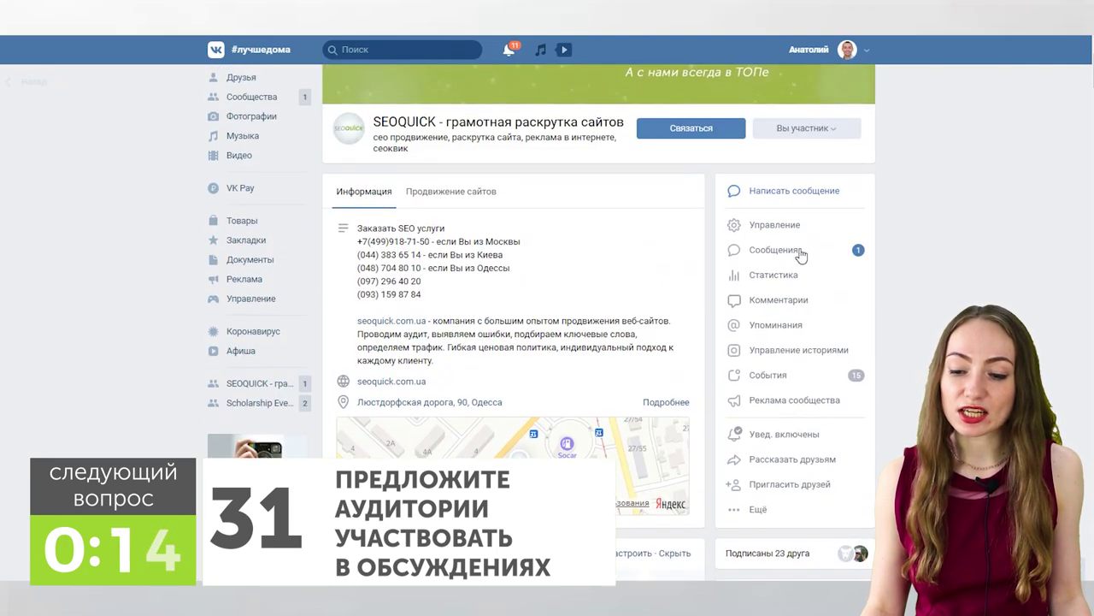
pyautogui.click(784, 306)
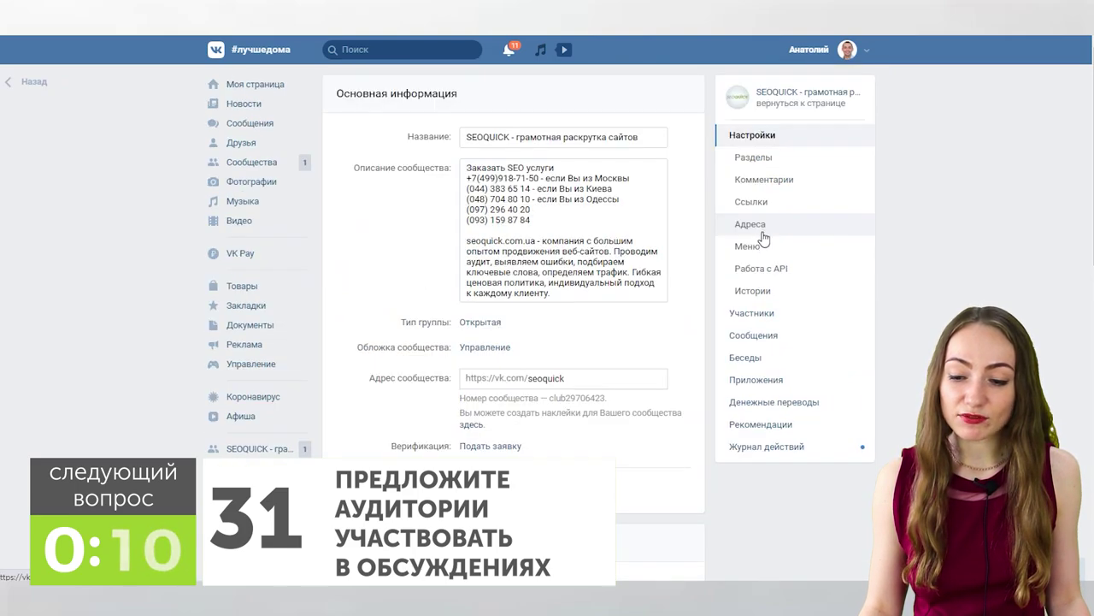
pyautogui.click(752, 203)
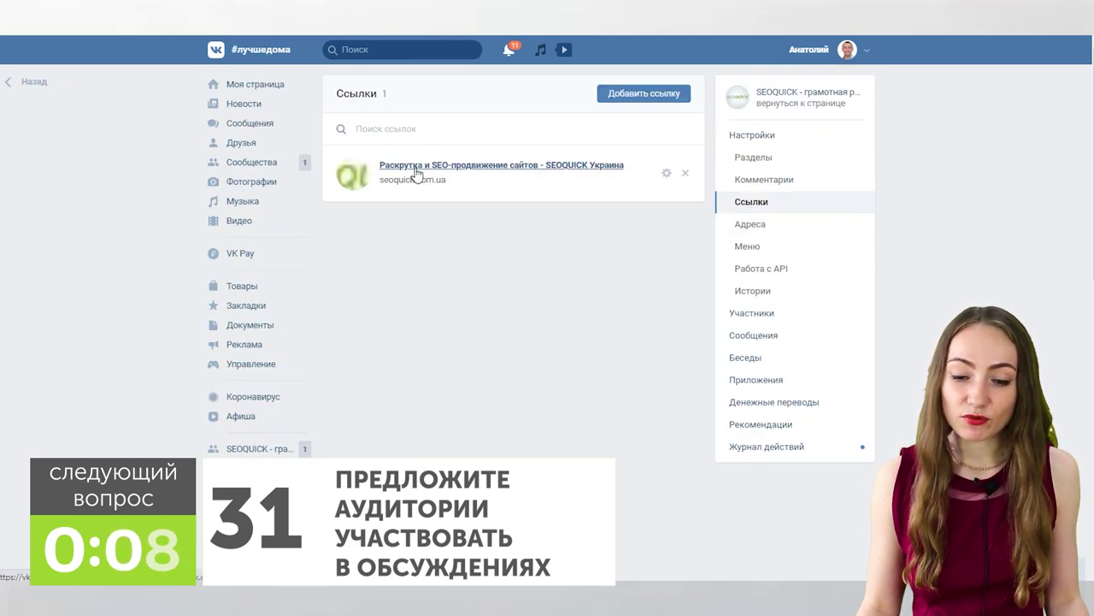
pyautogui.click(623, 95)
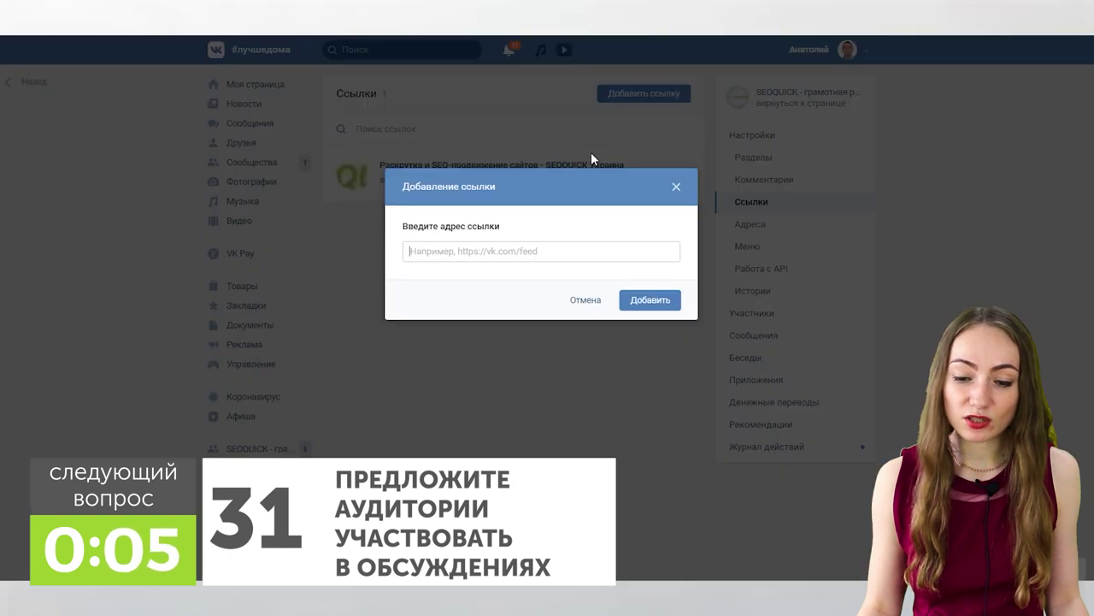
pyautogui.click(676, 186)
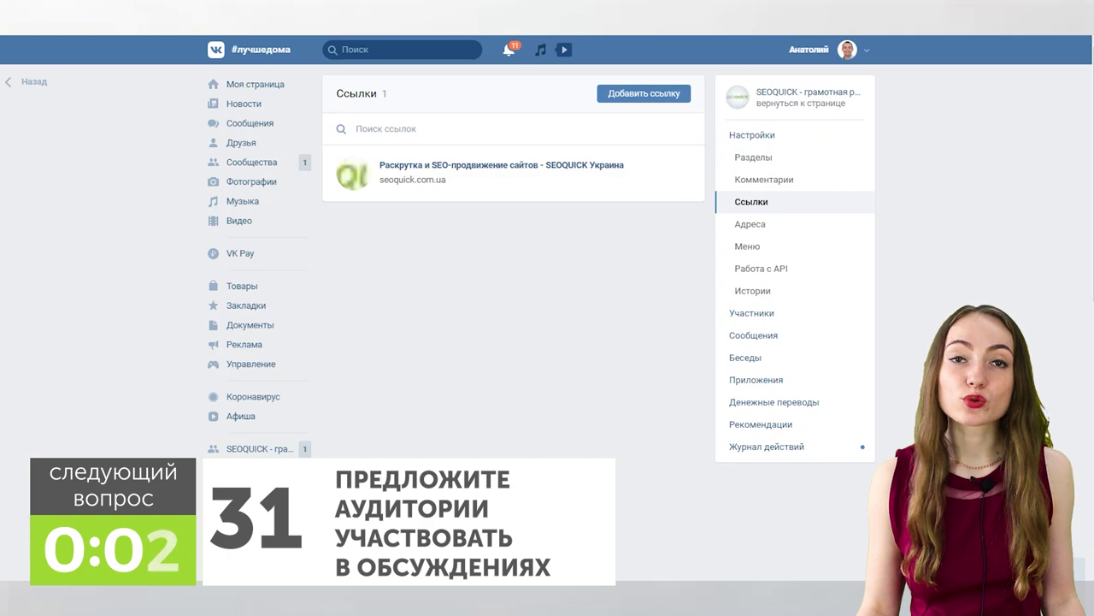
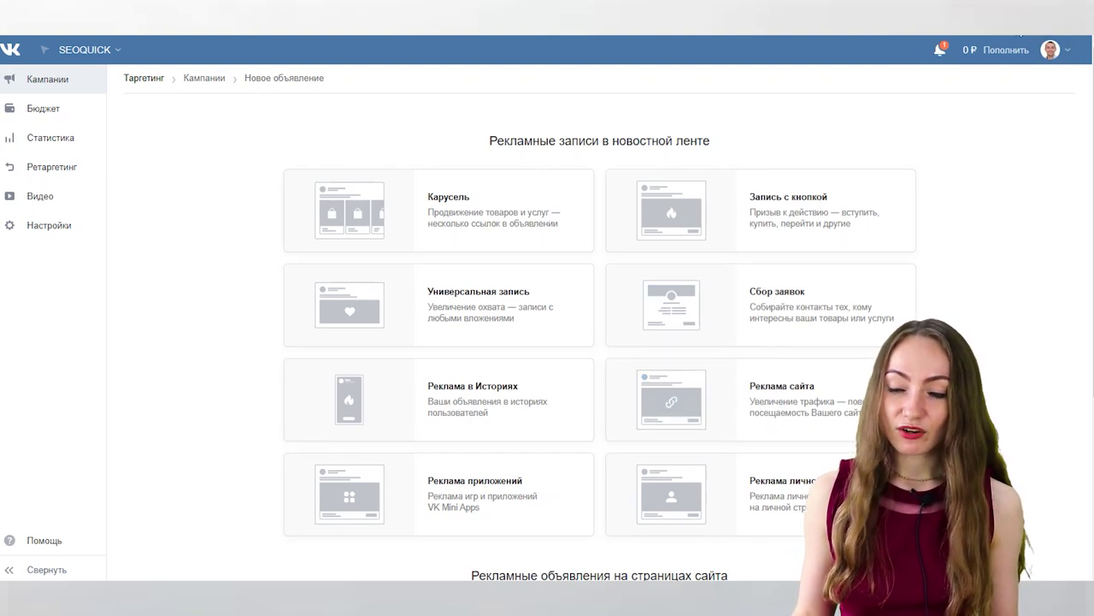
# Start a new site-page ad of the type Сообщество for the community "SEOQUICK - грамотная раскрутка сайтов".
pyautogui.scroll(-2, 430, 425)
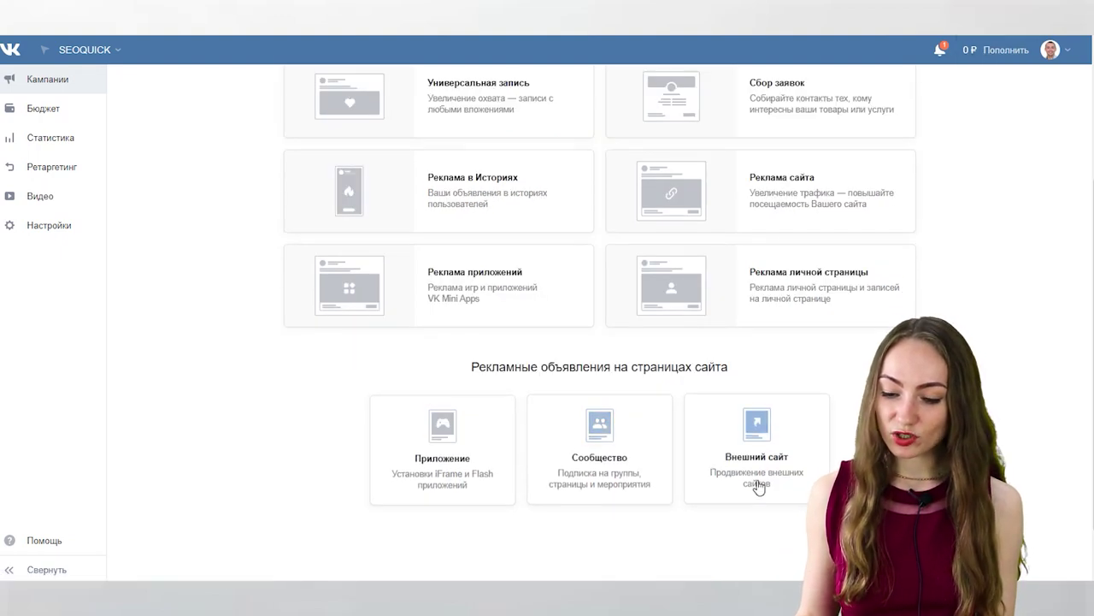
pyautogui.click(630, 455)
pyautogui.scroll(-1, 630, 532)
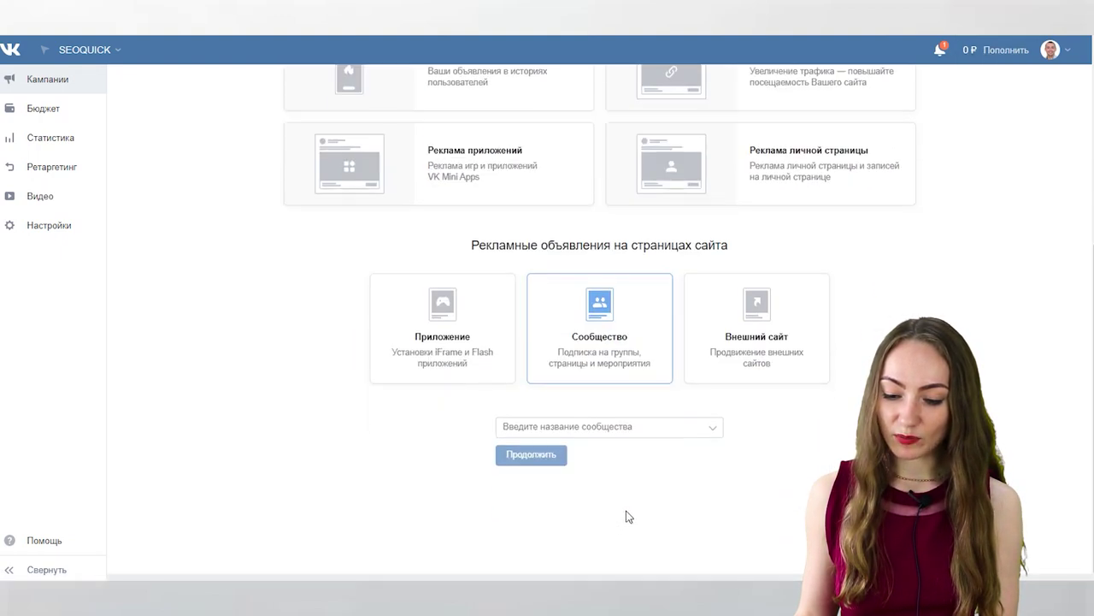
pyautogui.click(634, 427)
pyautogui.click(631, 264)
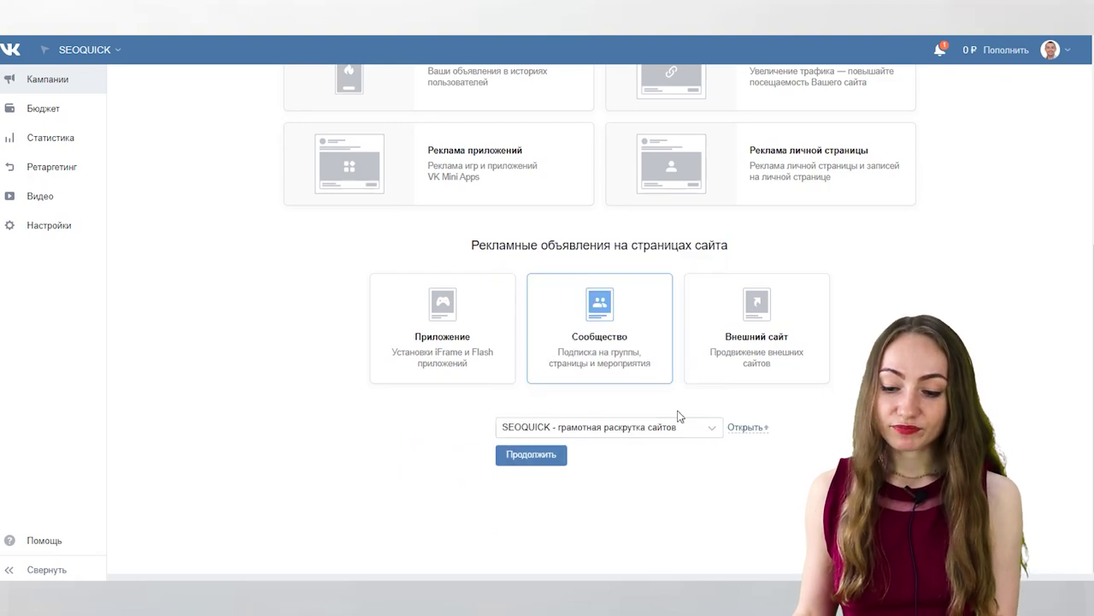
pyautogui.click(551, 463)
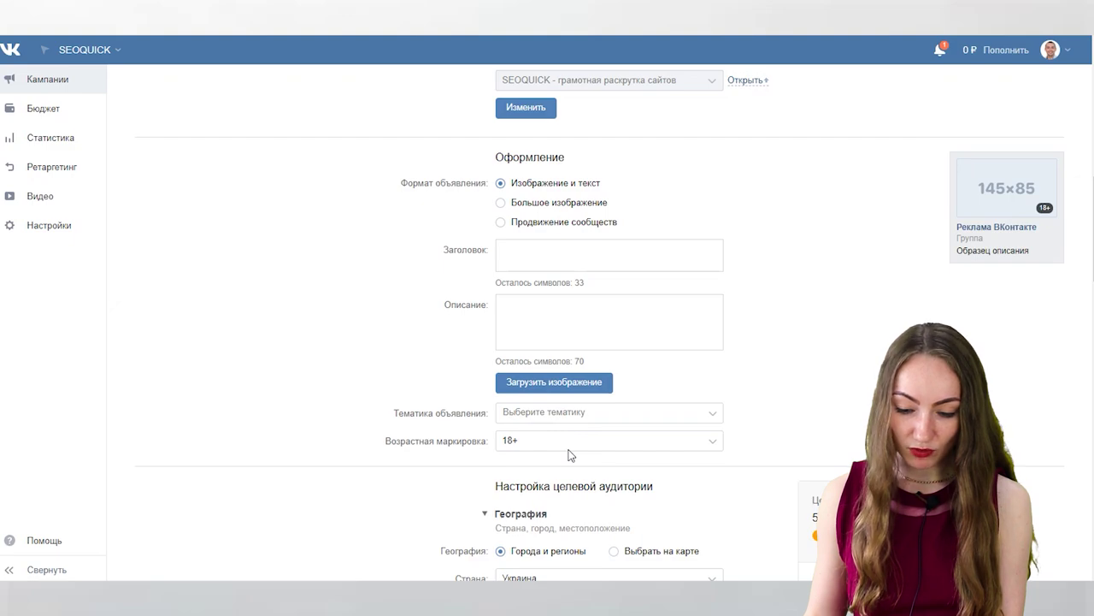
# Look over the ad form and set the ad's heading to "Научись продвигать сайт сам".
pyautogui.scroll(-2, 568, 446)
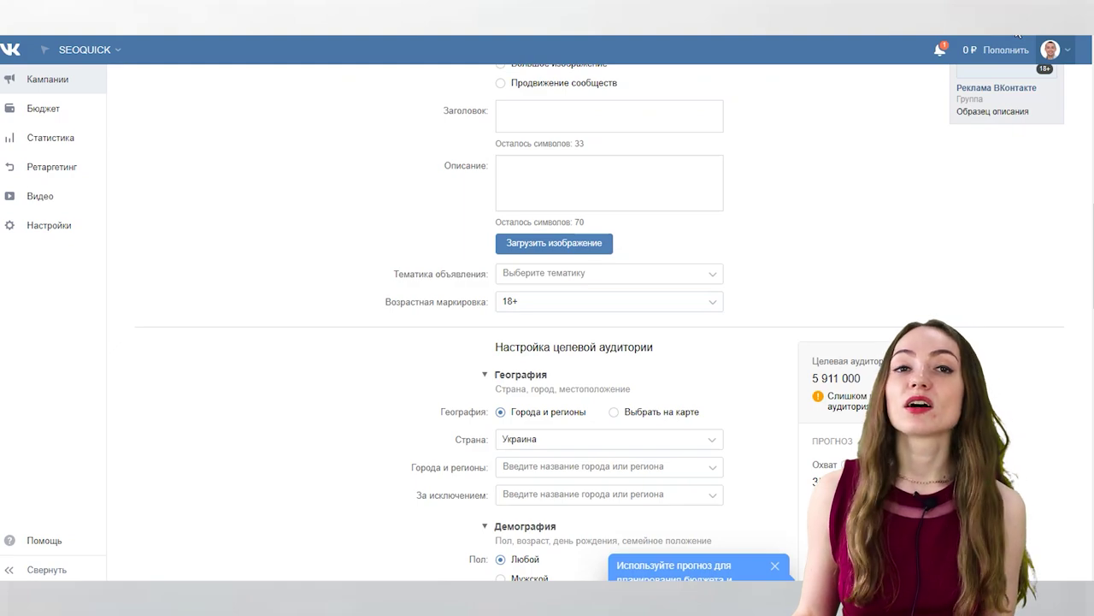
pyautogui.scroll(5, 967, 56)
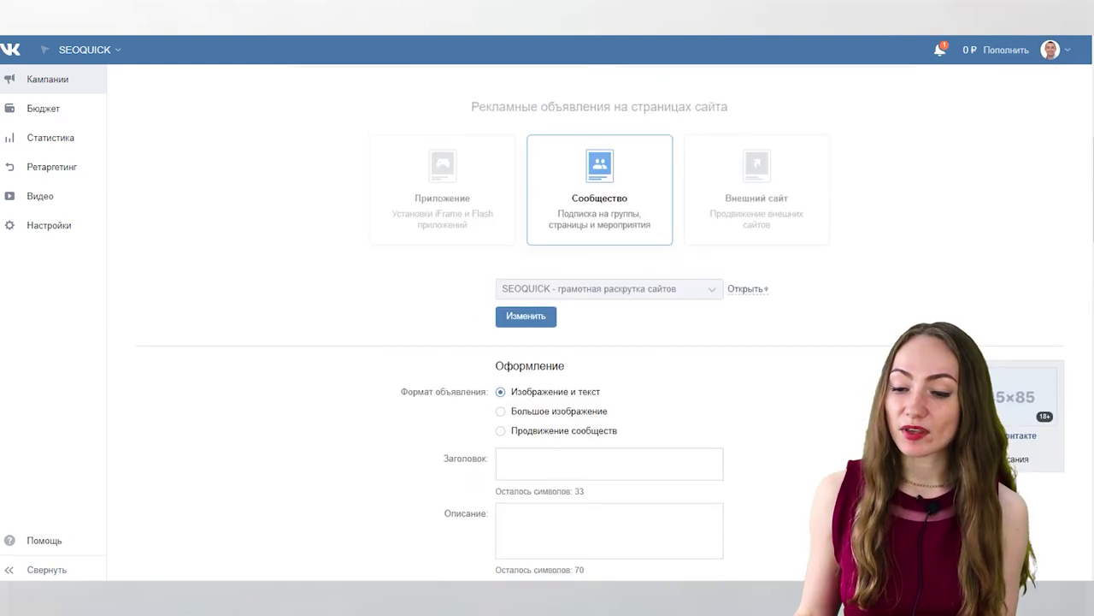
pyautogui.scroll(-3, 687, 160)
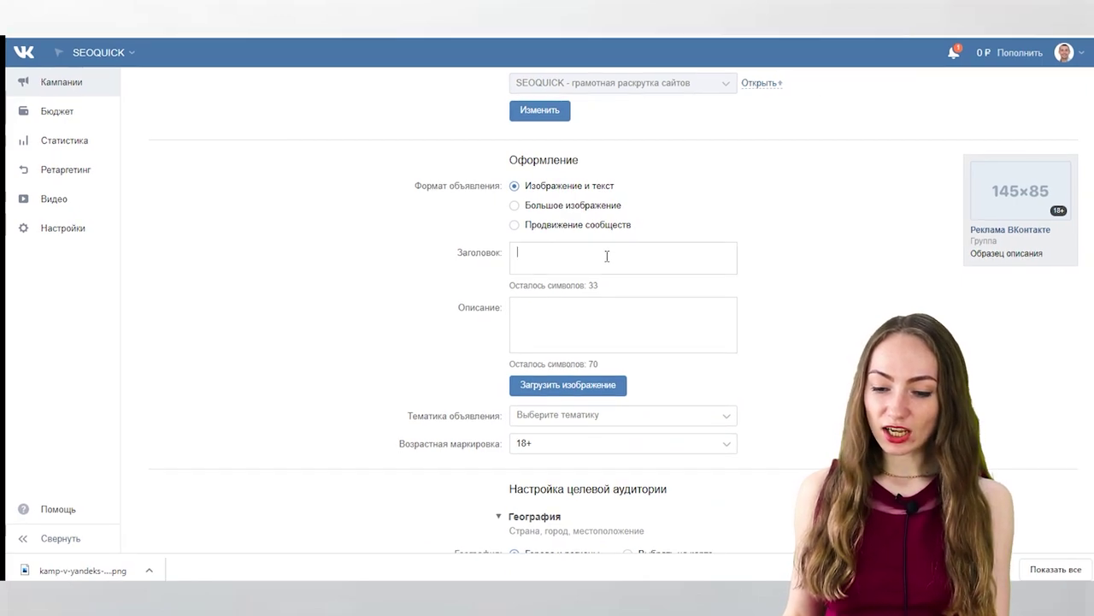
pyautogui.write('Научись про')
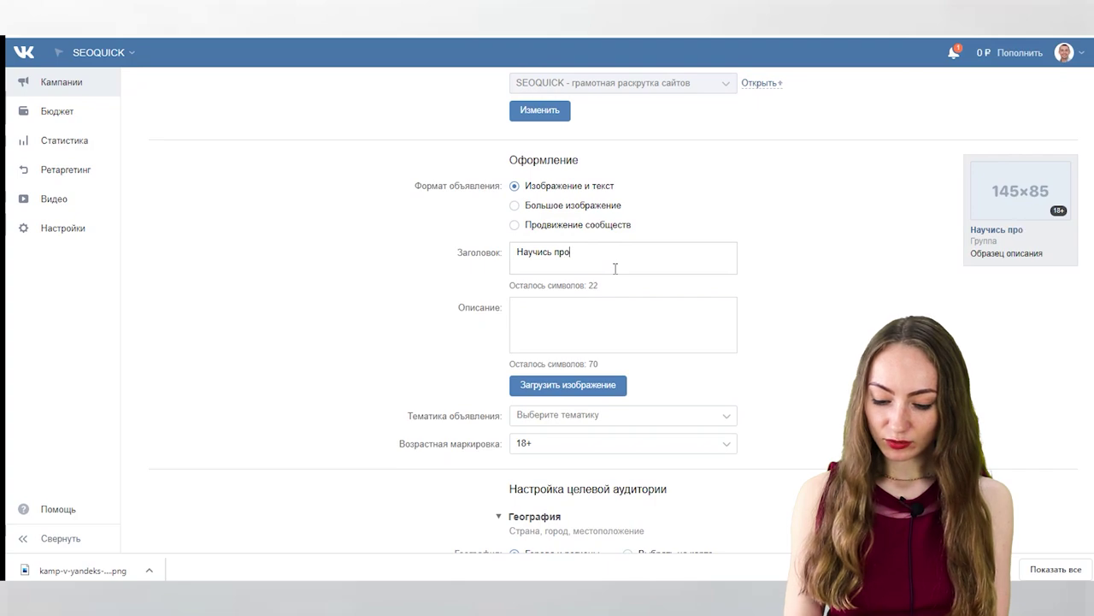
pyautogui.write('двигать сайт сам')
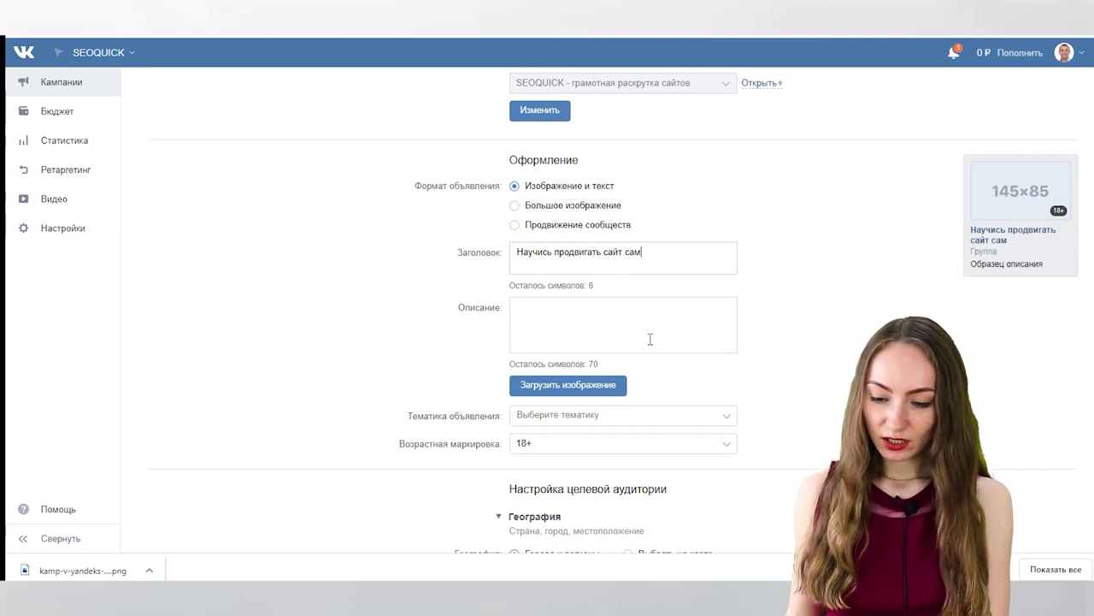
pyautogui.write('Делимся 6')
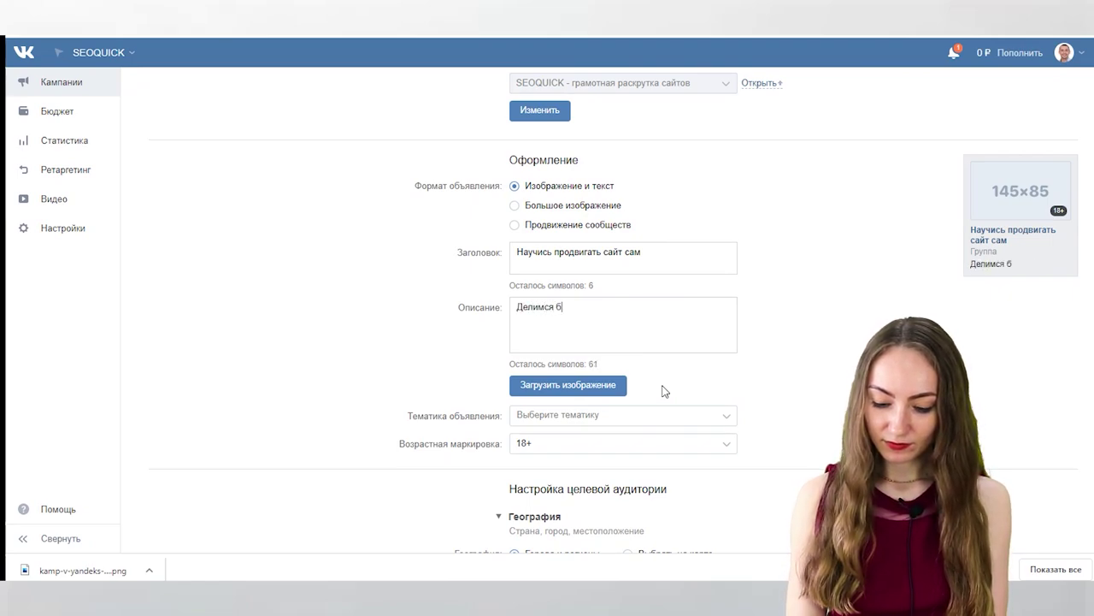
pyautogui.press('BackSpace')
pyautogui.press('BackSpace')
pyautogui.press('BackSpace')
pyautogui.press('BackSpace')
pyautogui.press('BackSpace')
pyautogui.press('BackSpace')
pyautogui.press('BackSpace')
pyautogui.press('BackSpace')
pyautogui.press('BackSpace')
pyautogui.press('BackSpace')
pyautogui.press('BackSpace')
pyautogui.press('BackSpace')
# Set the ad's description to "Бесплатно рассказываем секретные методы!".
pyautogui.write('Бесплат')
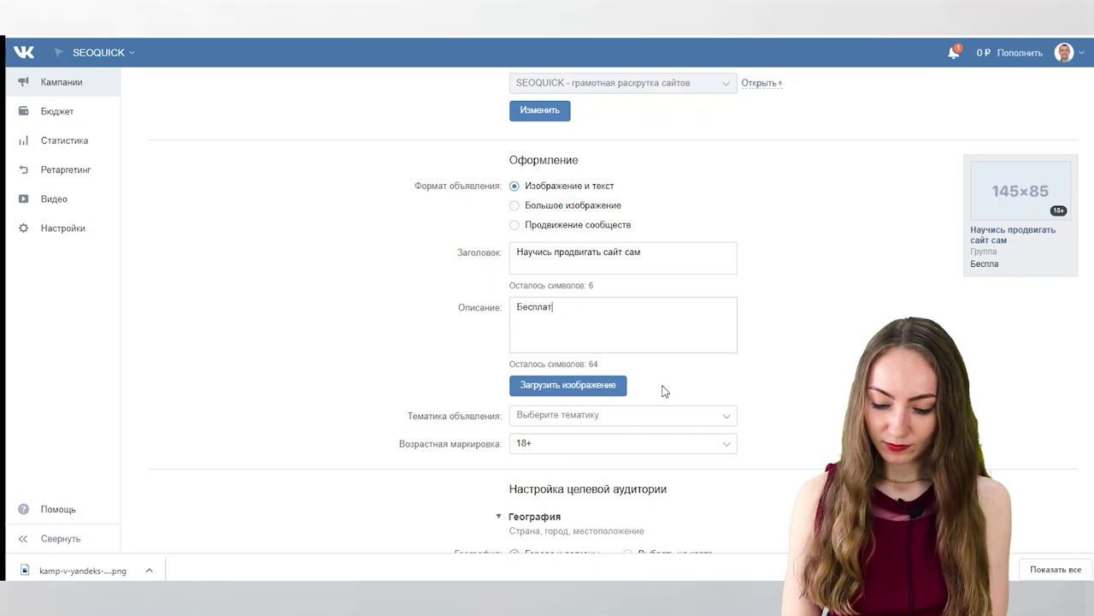
pyautogui.write('но рассказывае')
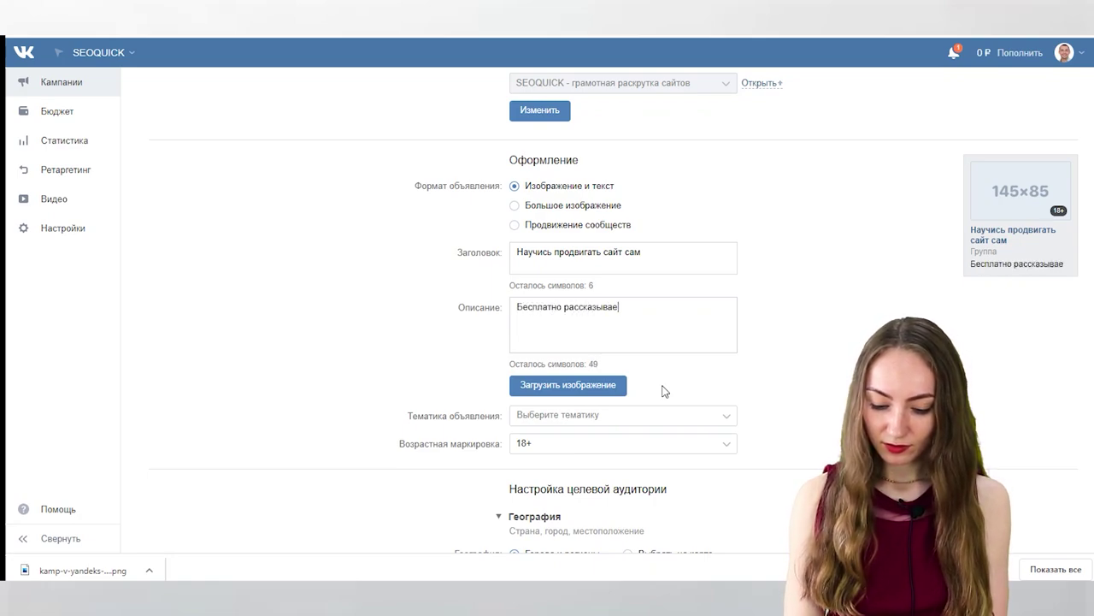
pyautogui.write('м секретные методы!')
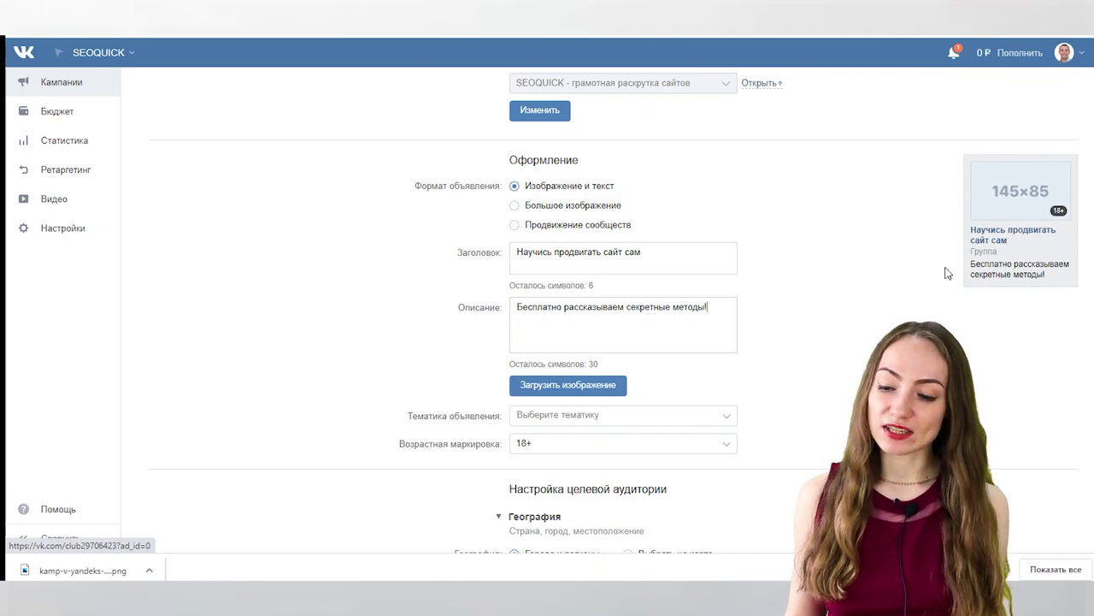
# Upload the image "kamp-v-yandeks-google-za-20min" from the computer as the ad's picture.
pyautogui.scroll(-1, 563, 389)
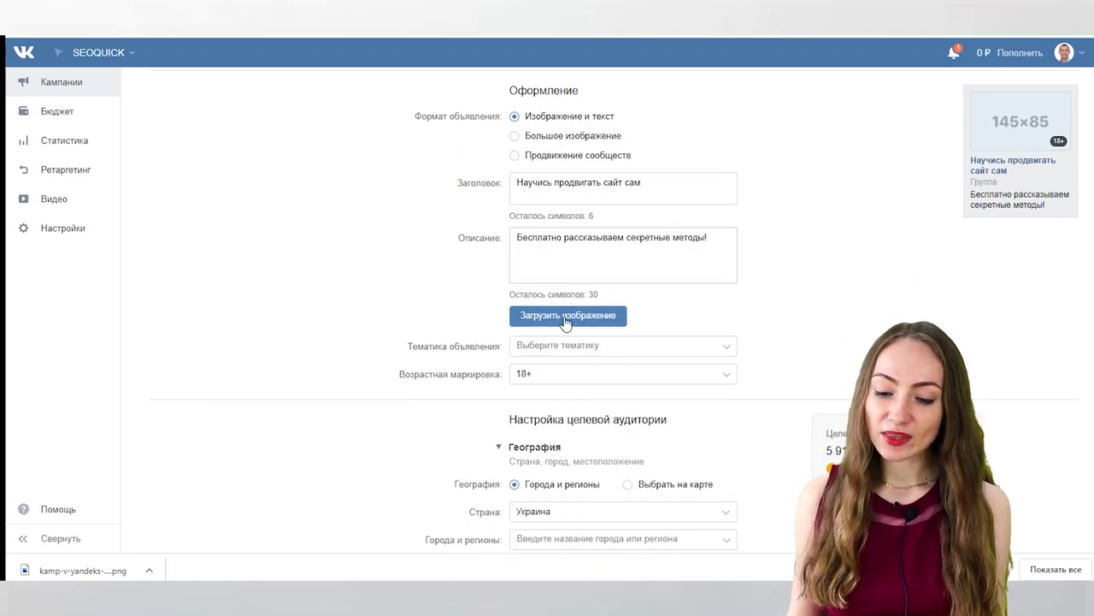
pyautogui.click(569, 316)
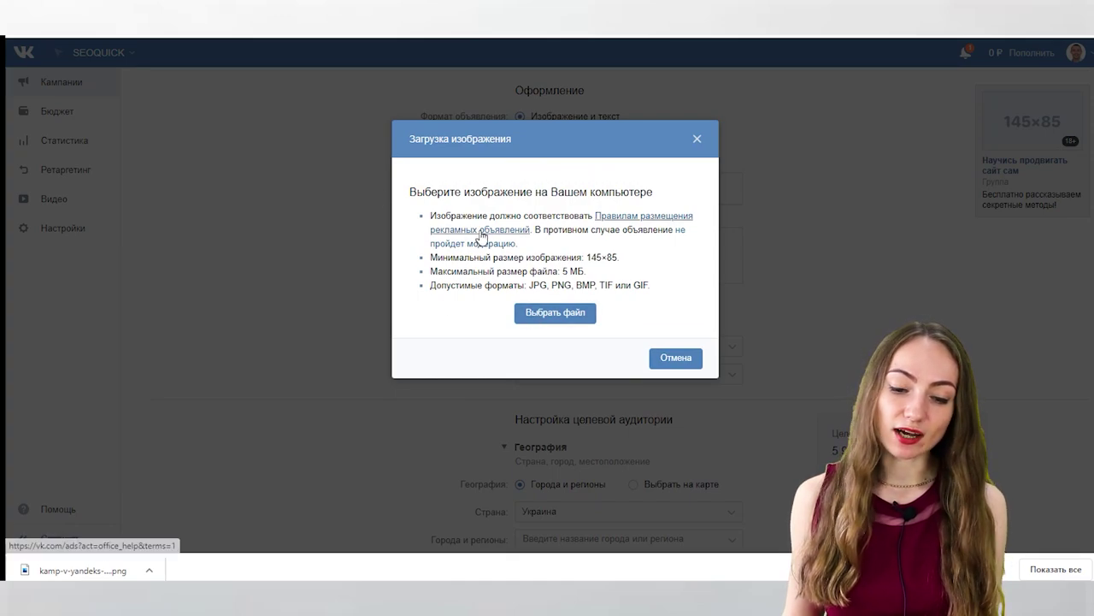
pyautogui.click(559, 318)
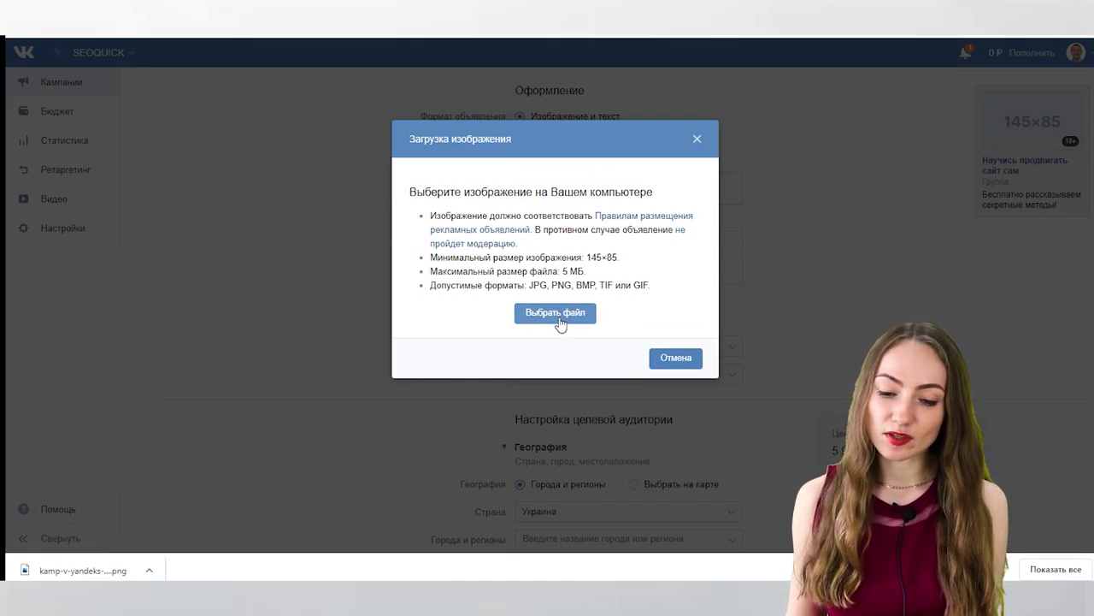
pyautogui.click(492, 127)
pyautogui.click(328, 246)
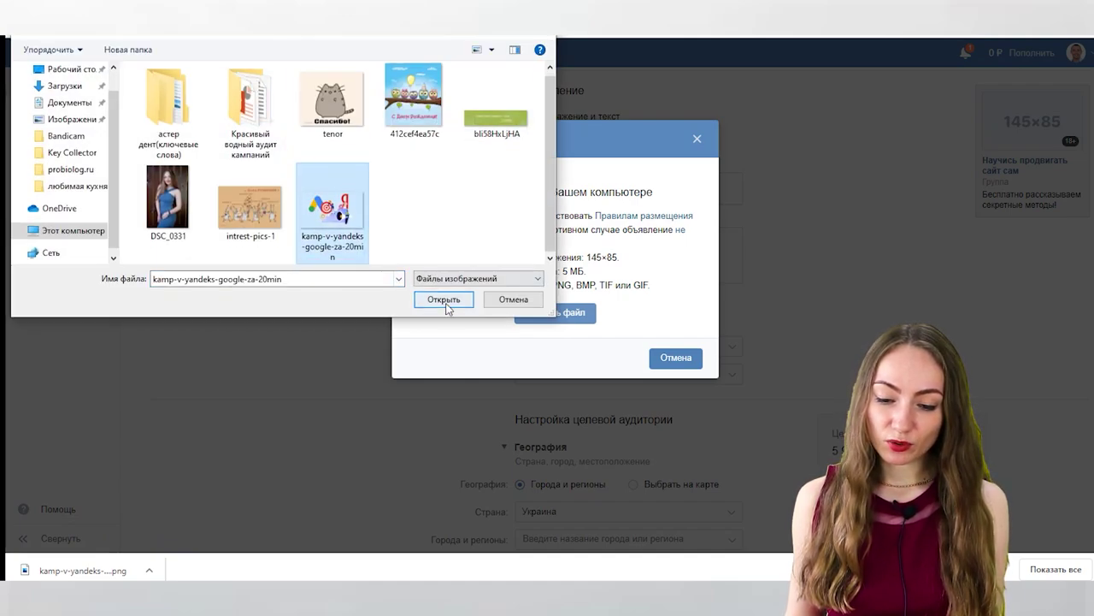
pyautogui.click(444, 300)
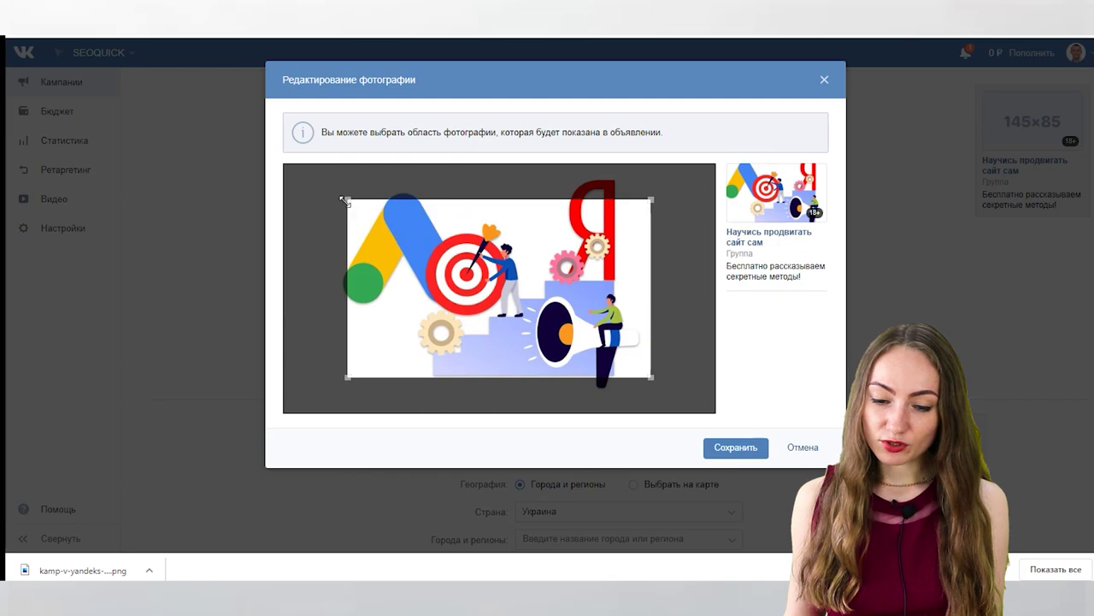
# Enlarge the ad picture's crop area so it takes in the whole illustration, and save the crop.
pyautogui.moveTo(339, 181); pyautogui.dragTo(332, 159)
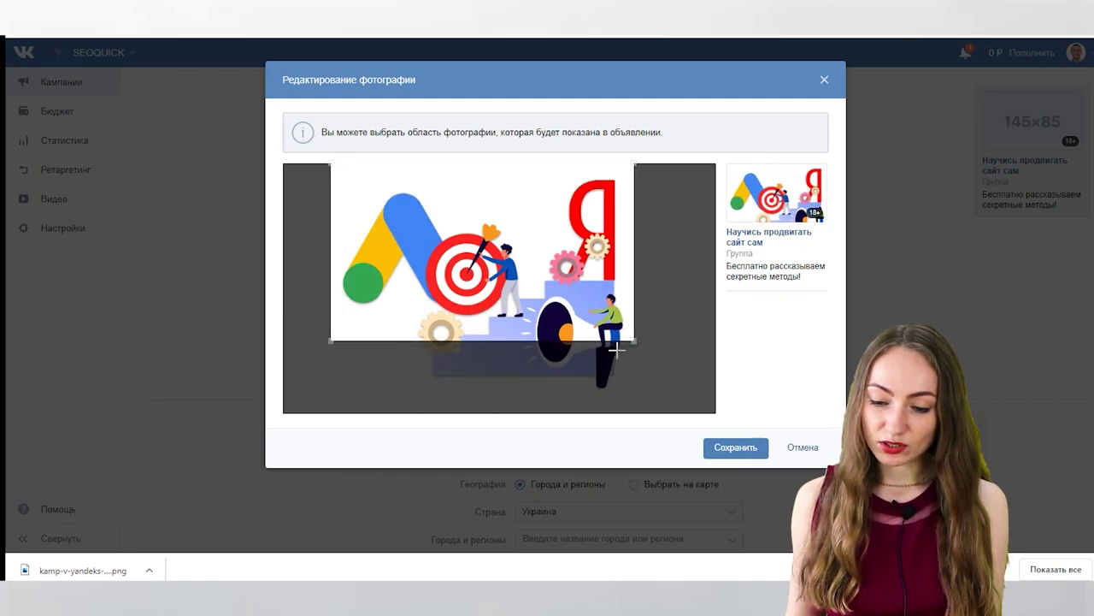
pyautogui.moveTo(637, 342); pyautogui.dragTo(653, 416)
pyautogui.moveTo(636, 322); pyautogui.dragTo(609, 336)
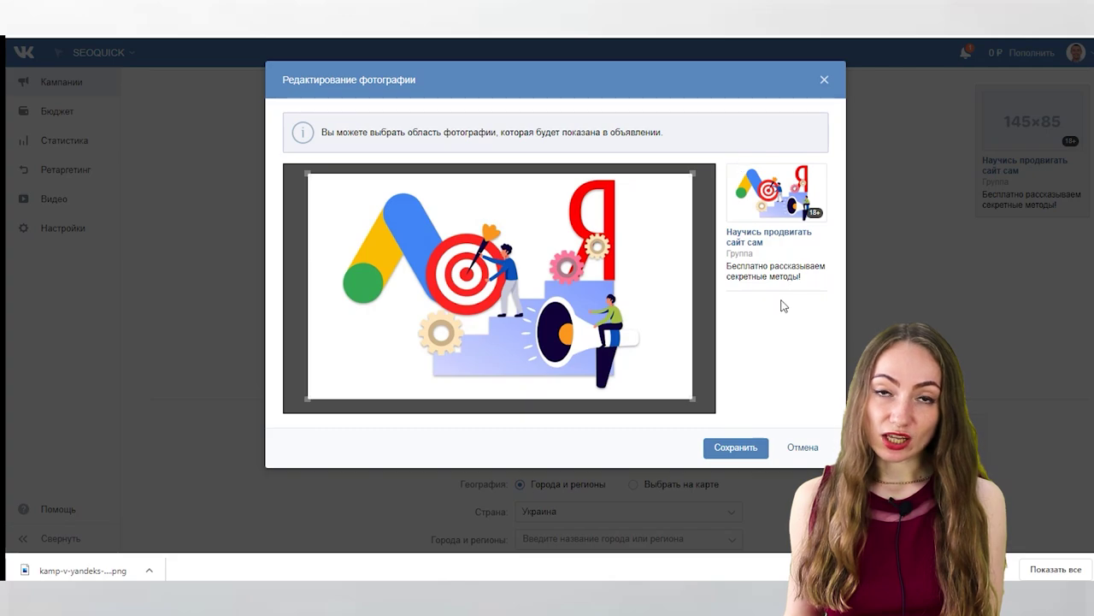
pyautogui.click(735, 450)
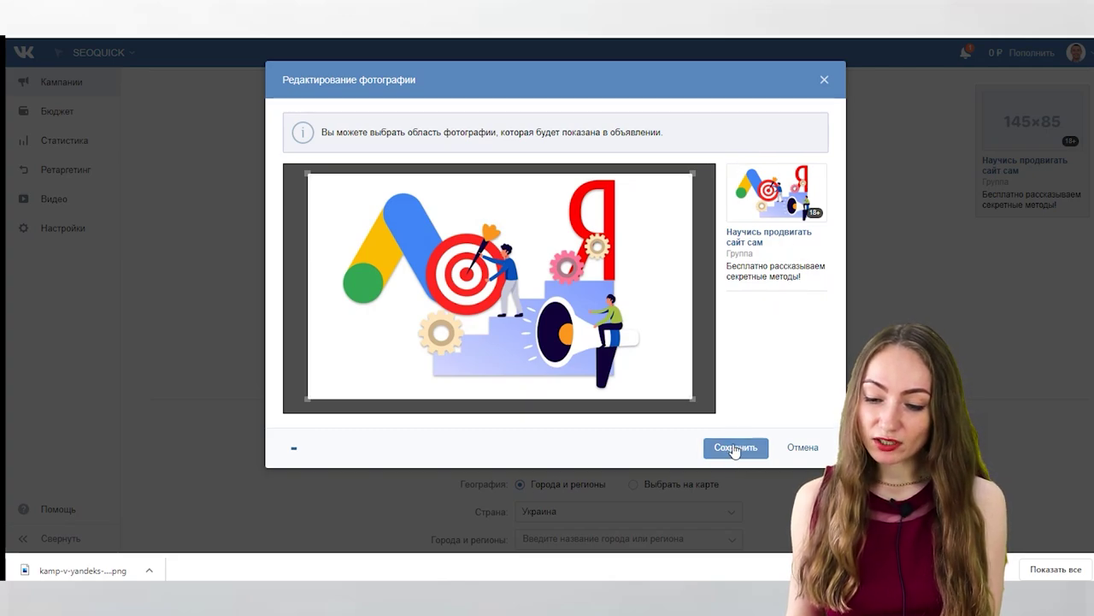
# Set the ad's topic to "Маркетинговые услуги" and check the age rating options, keeping 18+.
pyautogui.scroll(-1, 649, 282)
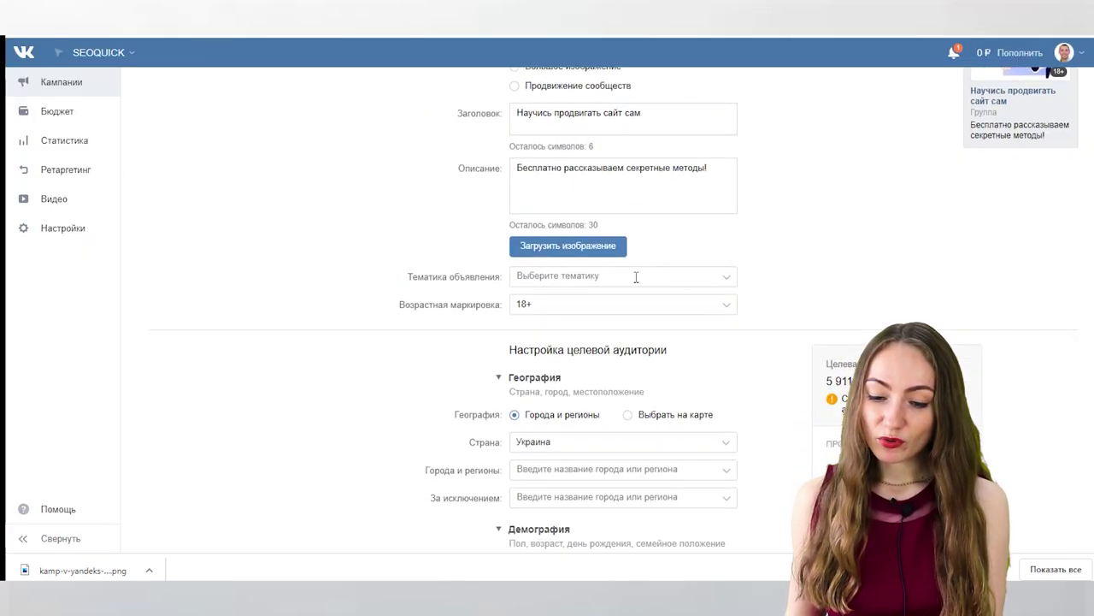
pyautogui.click(634, 276)
pyautogui.write('мар')
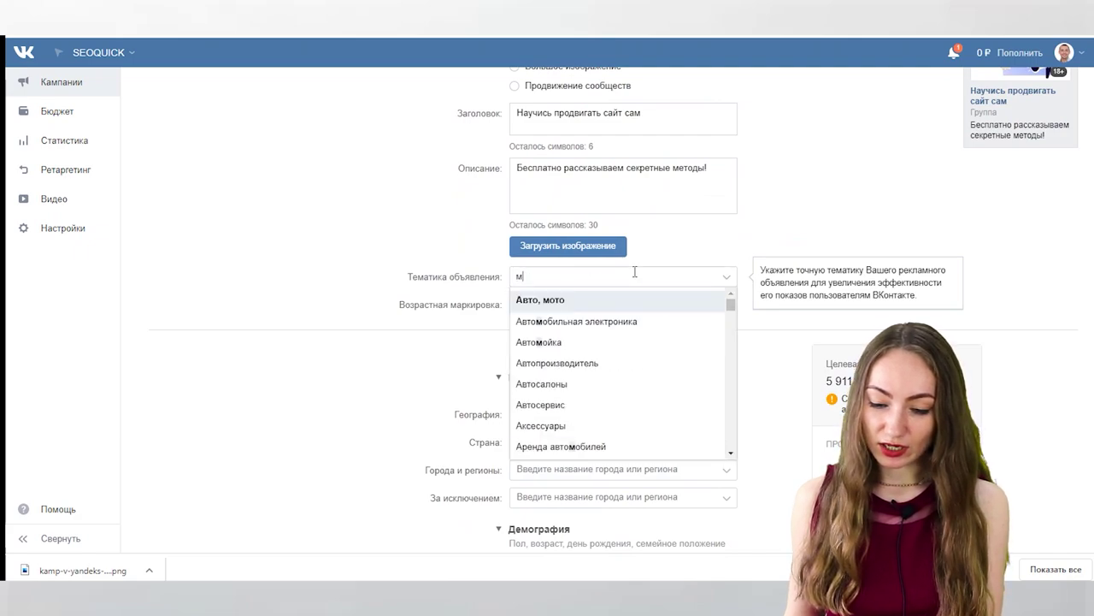
pyautogui.click(609, 322)
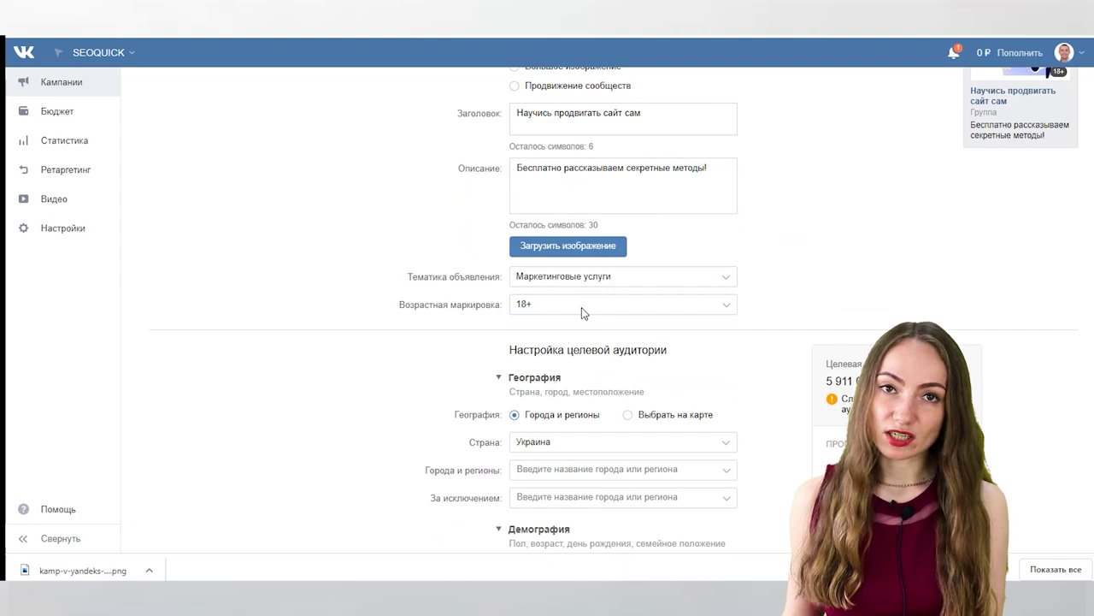
pyautogui.click(581, 310)
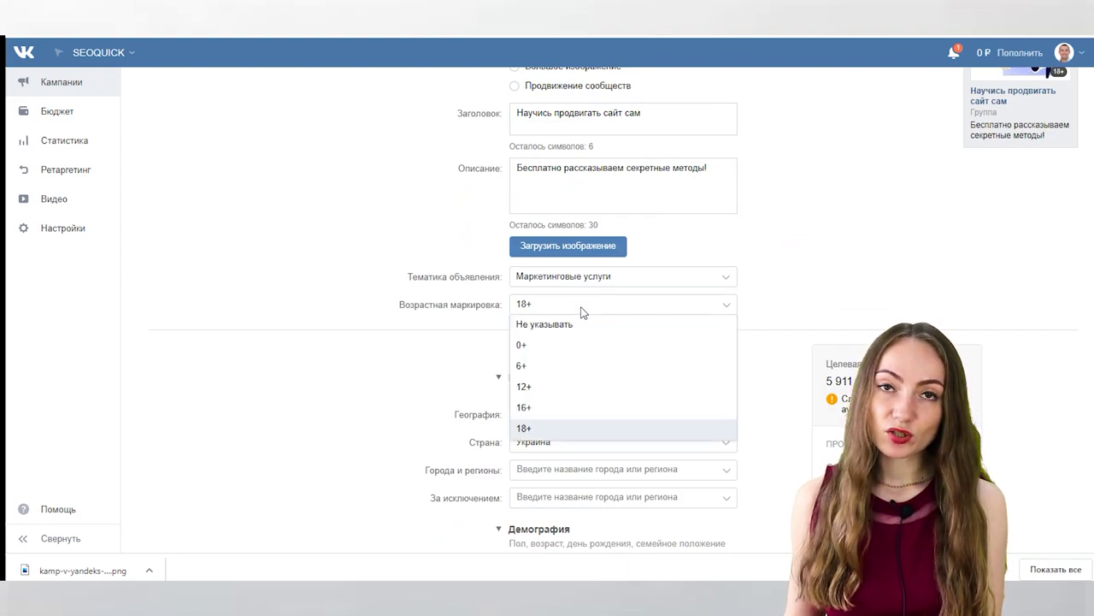
pyautogui.click(782, 298)
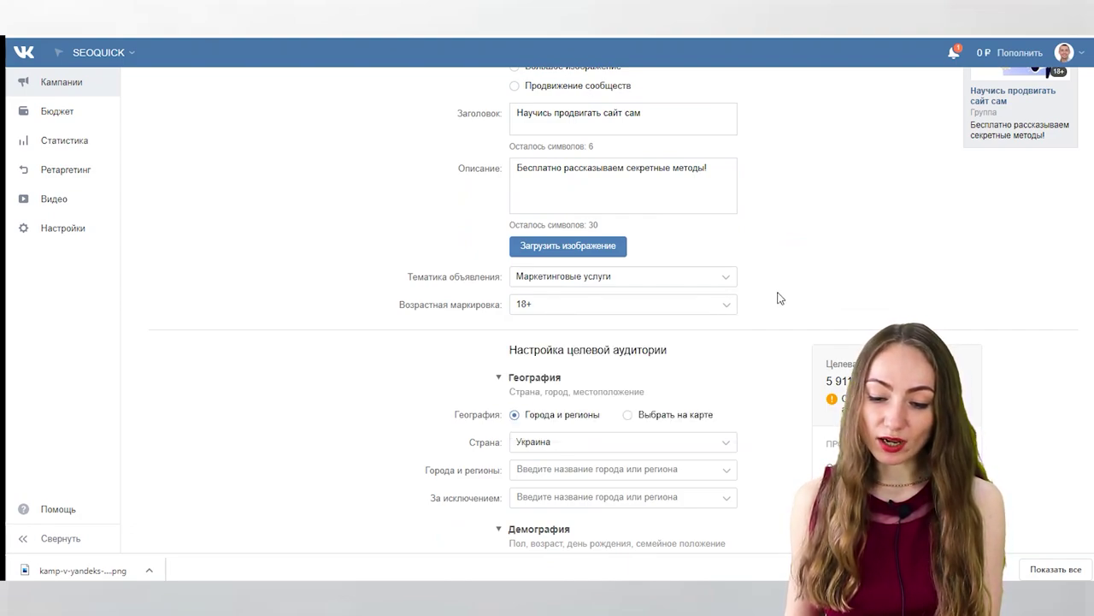
# Set the target country to Россия and exclude the city Москва from the audience geography.
pyautogui.scroll(-3, 778, 297)
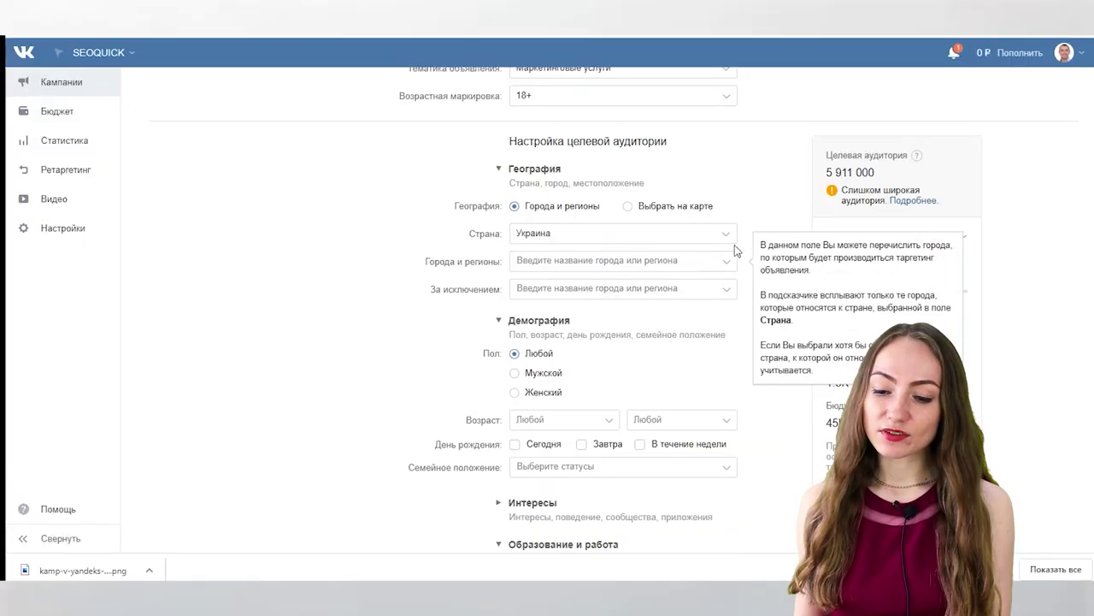
pyautogui.moveTo(706, 217)
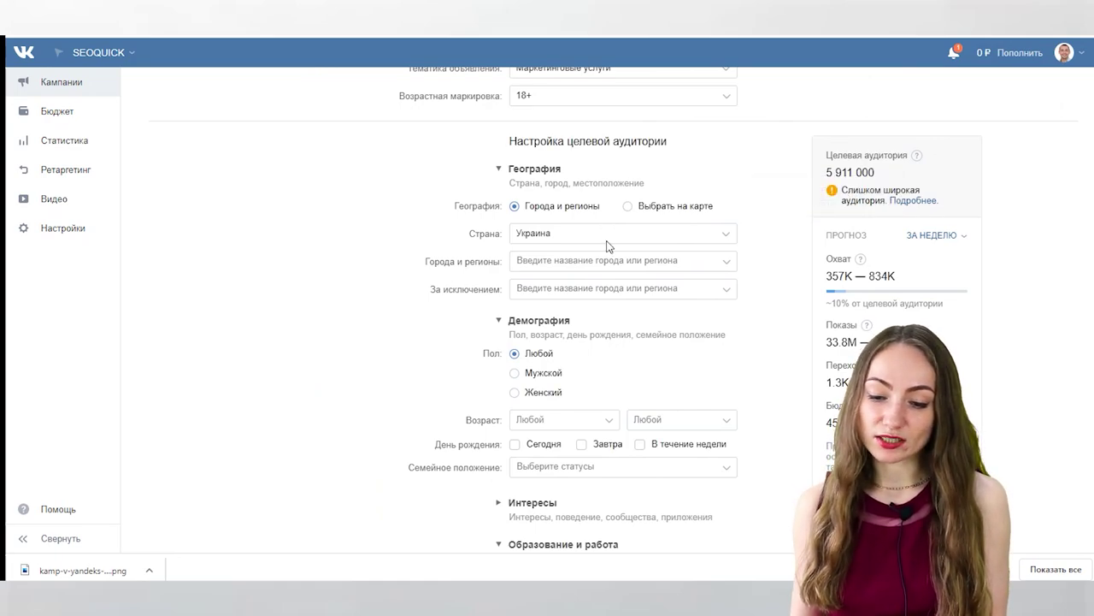
pyautogui.click(586, 234)
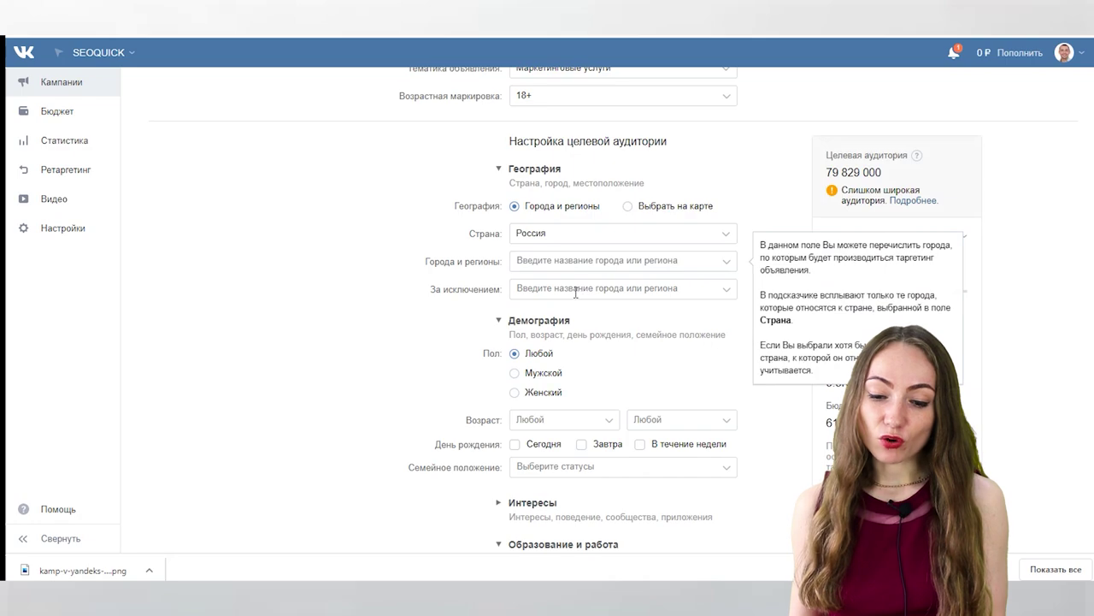
pyautogui.click(575, 290)
pyautogui.click(571, 309)
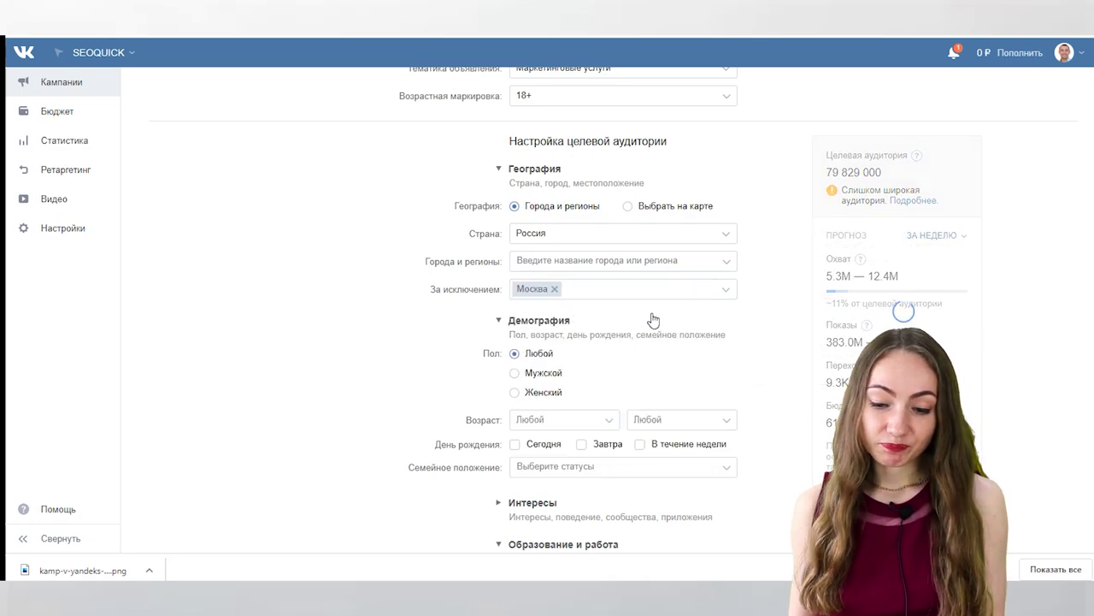
# Target the city Москва with Мытищи as the exclusion, and view the period options of the audience forecast.
pyautogui.moveTo(622, 261)
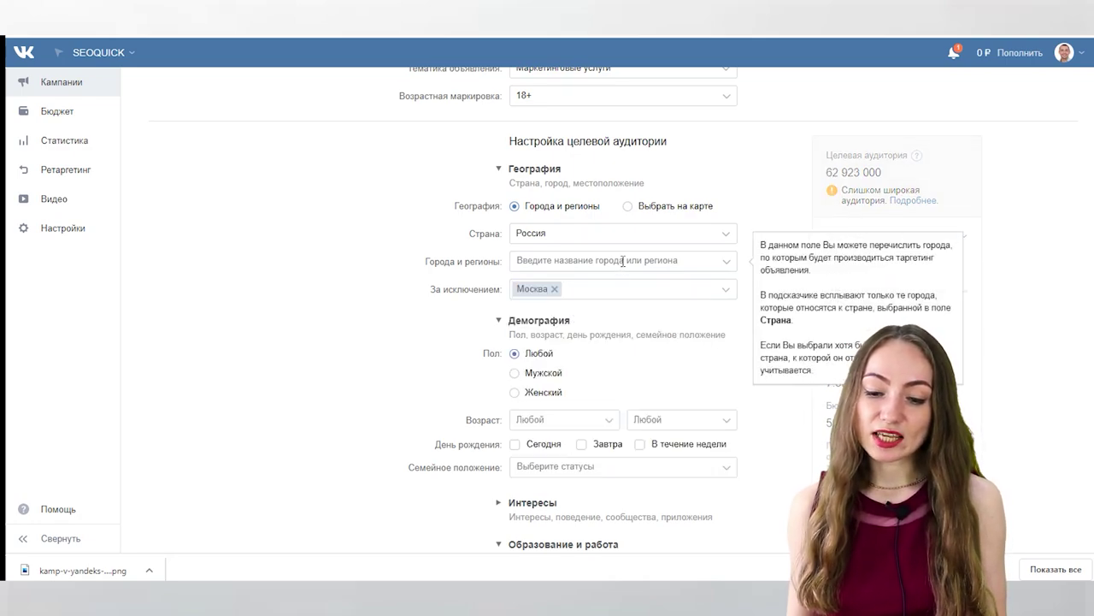
pyautogui.click(622, 261)
pyautogui.click(612, 280)
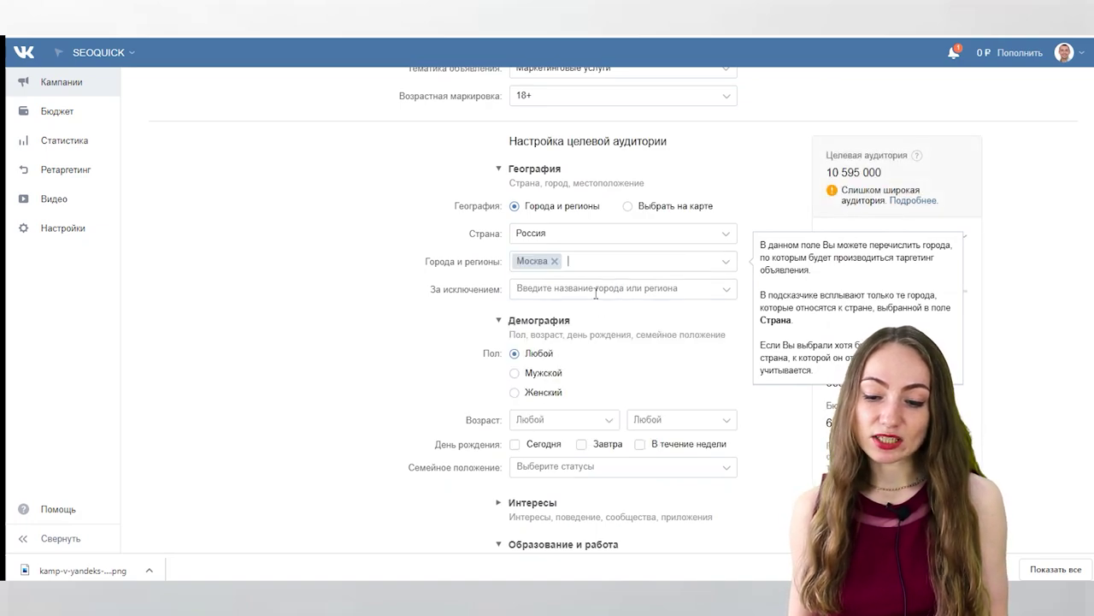
pyautogui.click(596, 291)
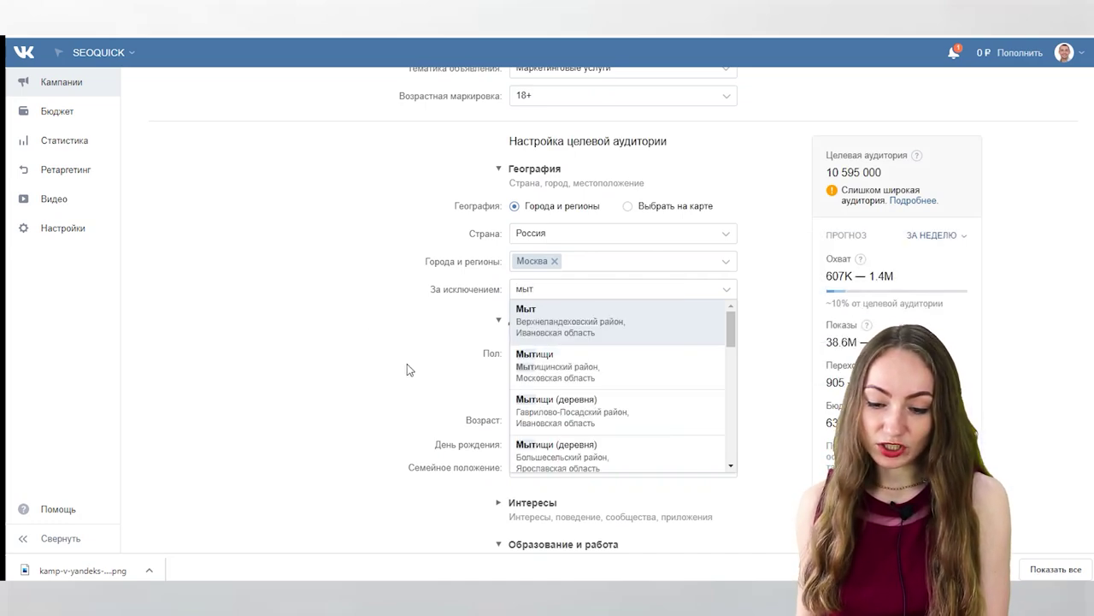
pyautogui.click(599, 366)
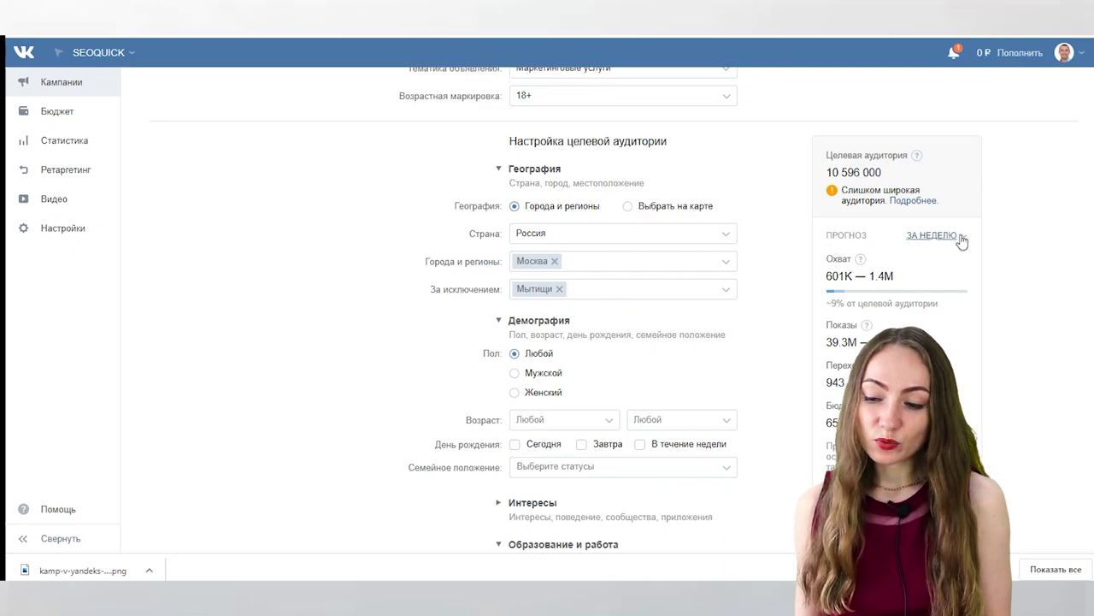
pyautogui.click(936, 237)
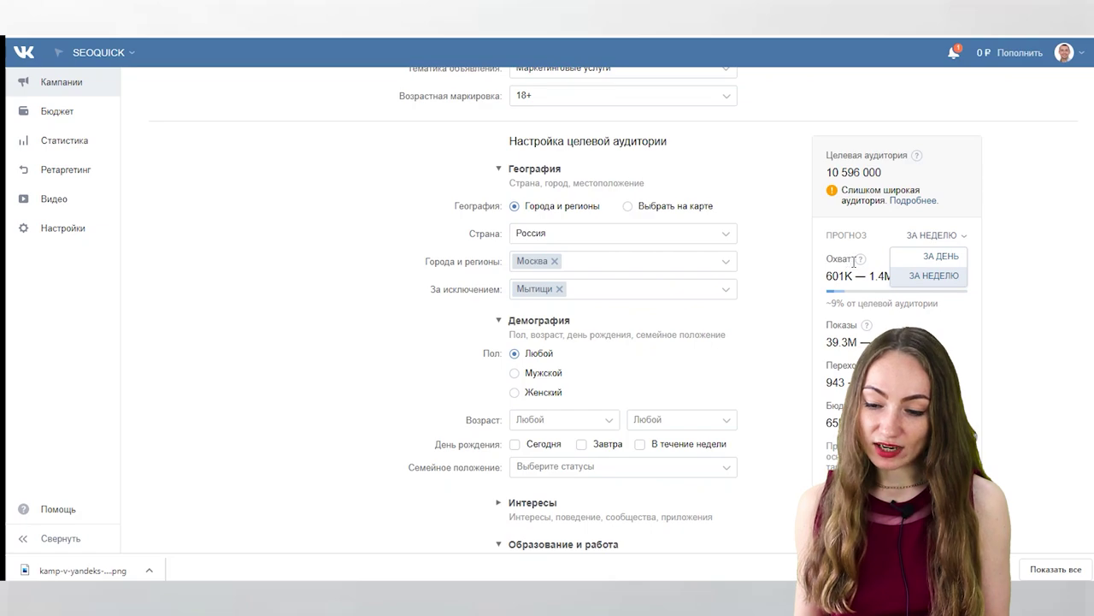
pyautogui.moveTo(861, 265)
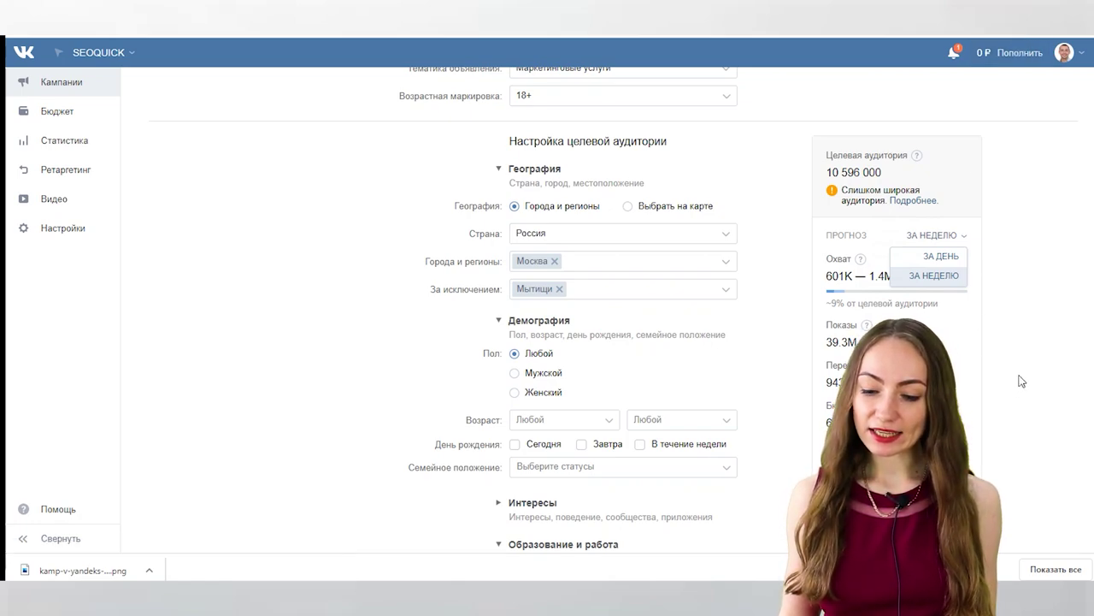
# Limit the target audience's gender to "Мужской" in the demographic settings.
pyautogui.scroll(-1, 753, 363)
pyautogui.scroll(-2, 753, 362)
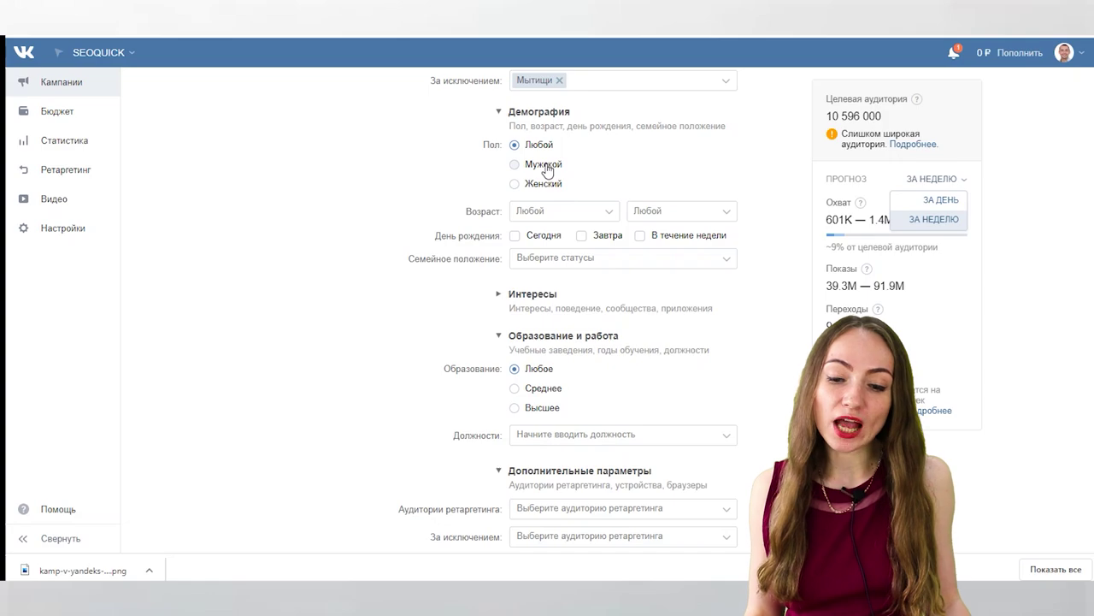
pyautogui.click(546, 168)
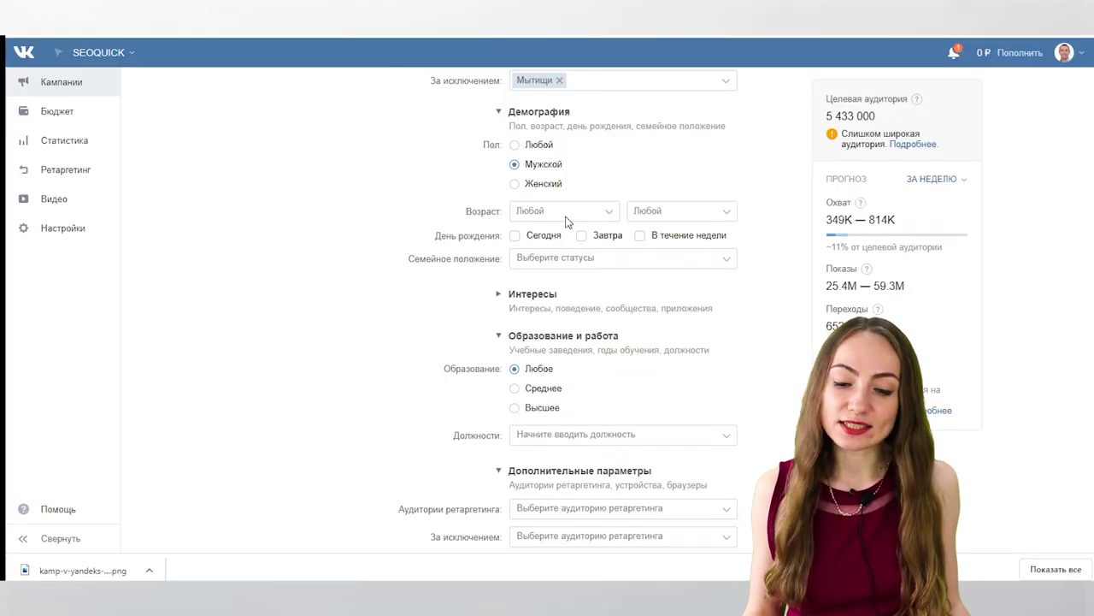
# Set the target audience's age range from 20 to 50.
pyautogui.click(565, 214)
pyautogui.scroll(-1, 562, 260)
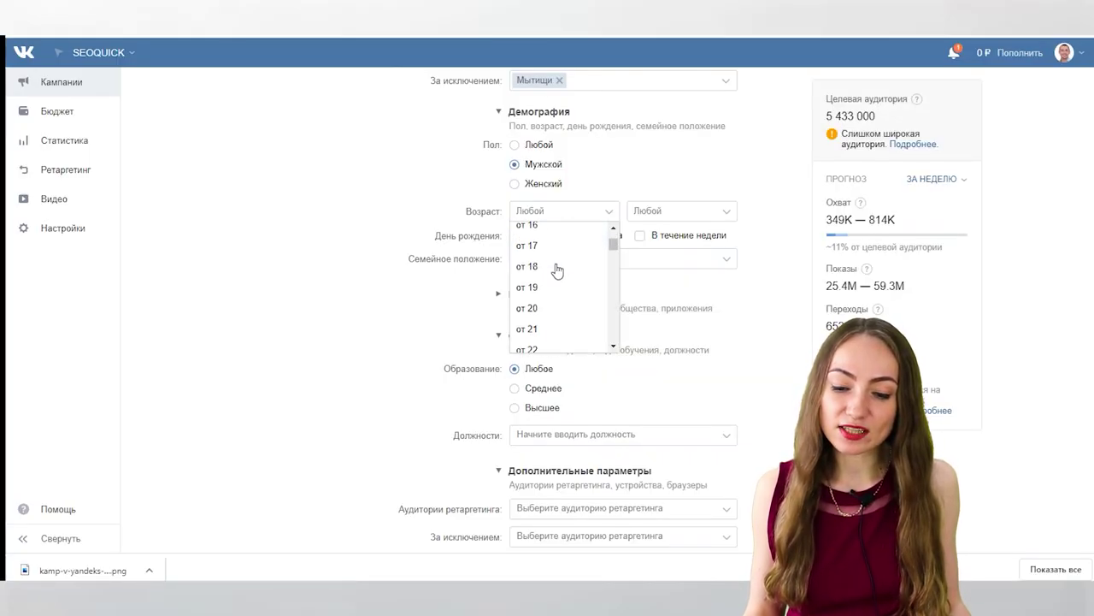
pyautogui.click(542, 309)
pyautogui.click(667, 213)
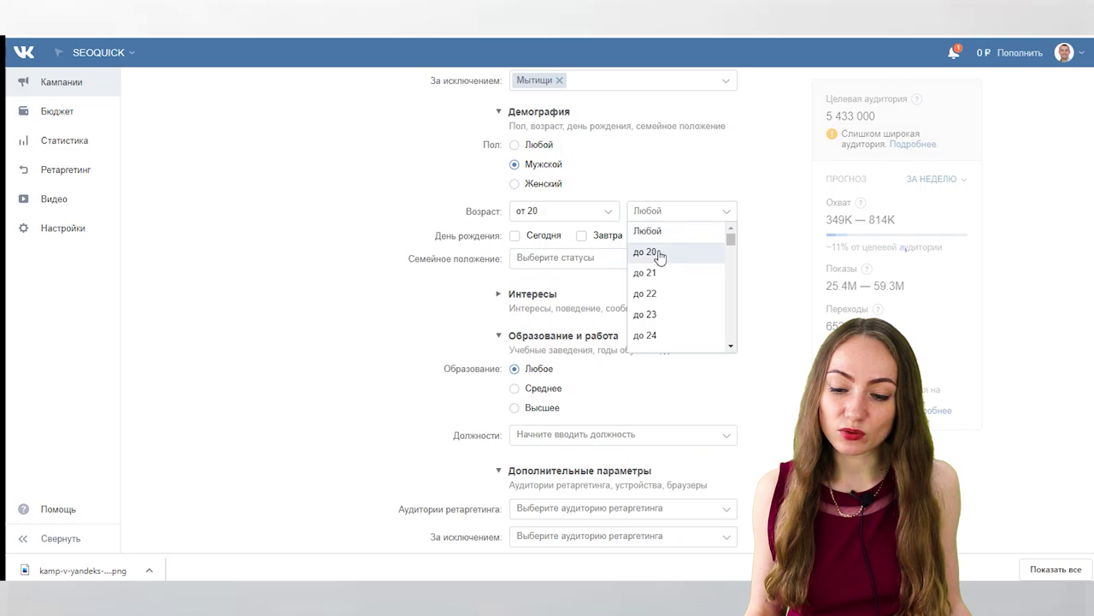
pyautogui.scroll(-2, 657, 274)
pyautogui.scroll(-4, 658, 322)
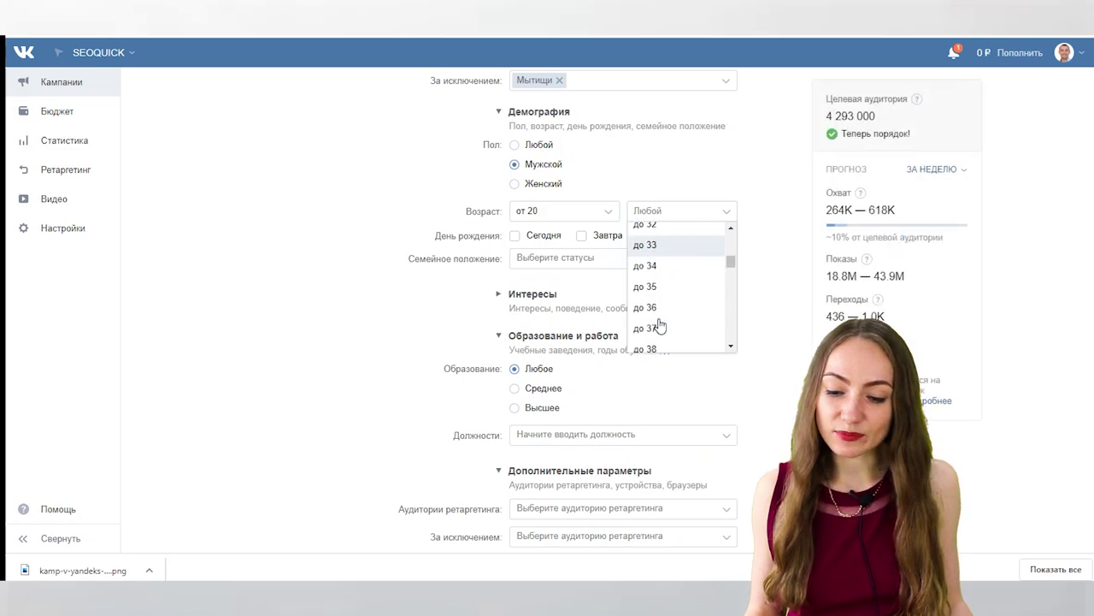
pyautogui.scroll(-3, 659, 322)
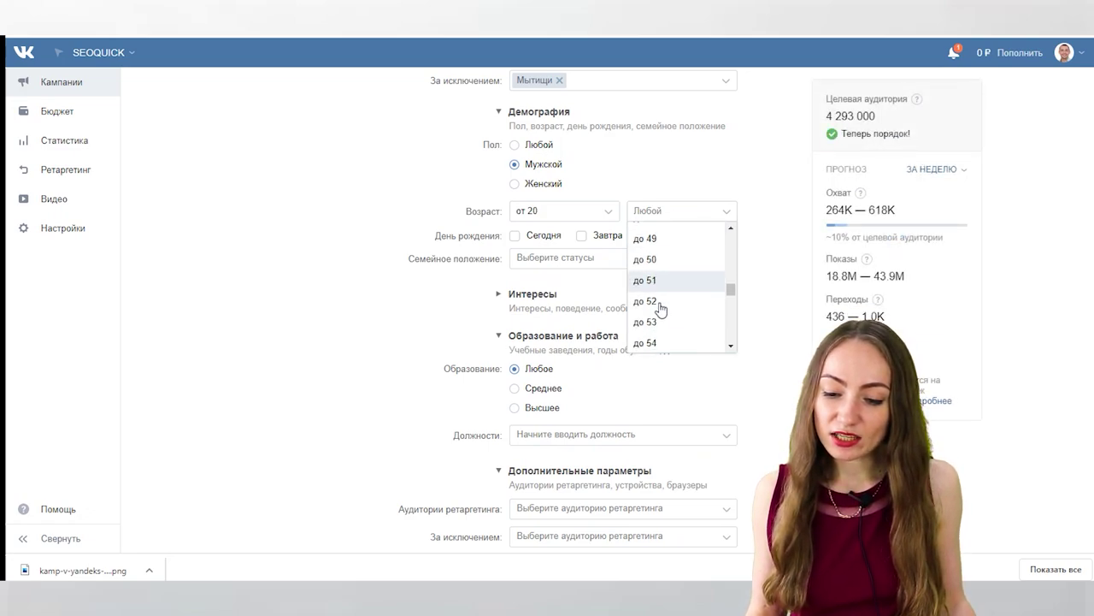
pyautogui.click(655, 249)
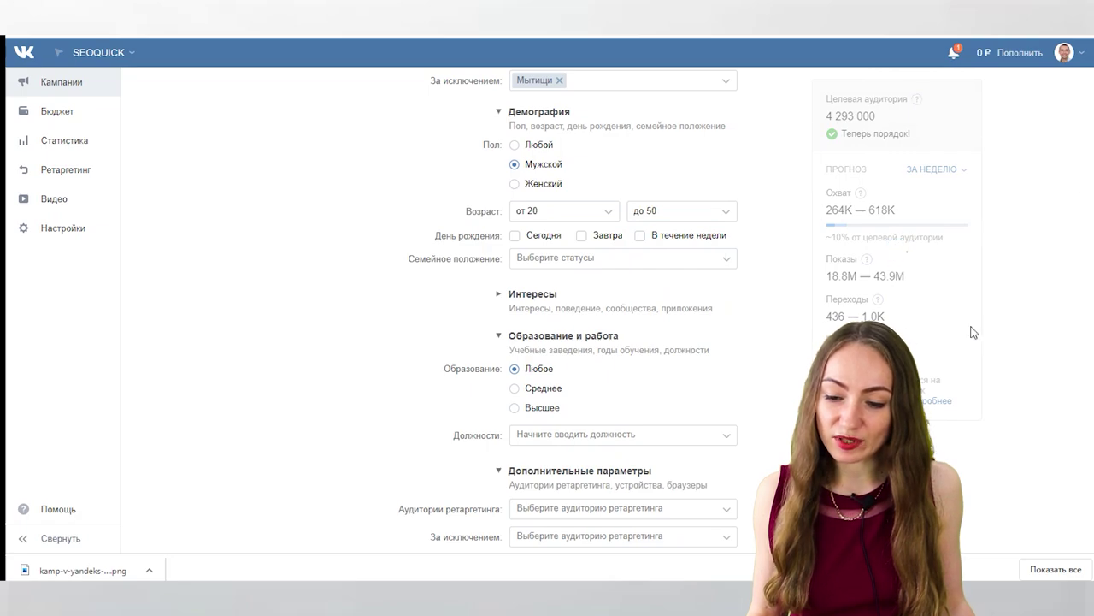
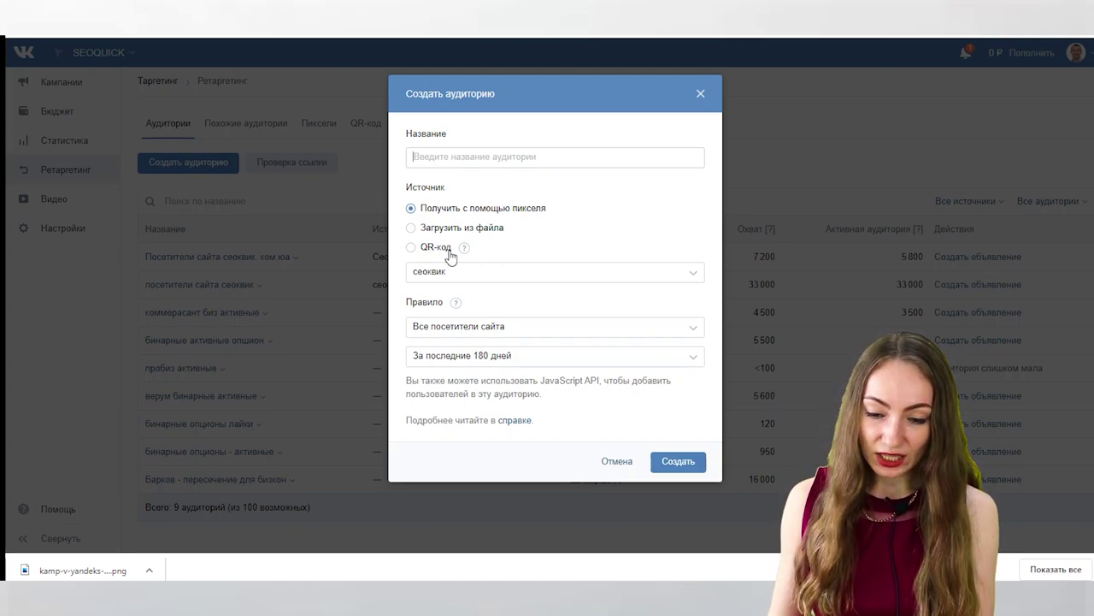
# Close the new-audience form without creating an audience, and open the form for creating a retargeting pixel.
pyautogui.moveTo(465, 247)
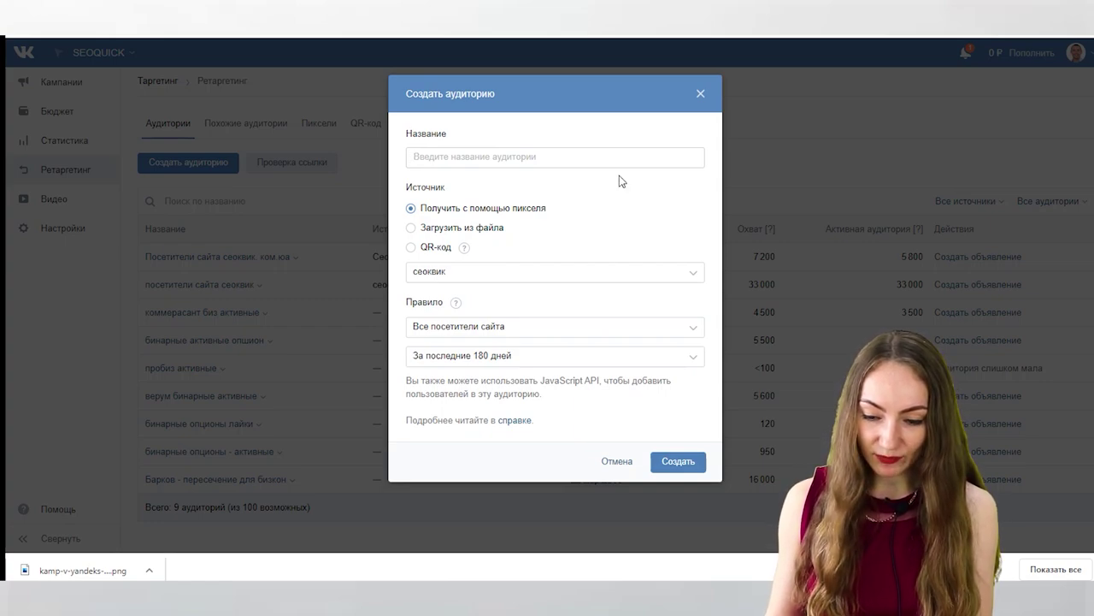
pyautogui.click(700, 94)
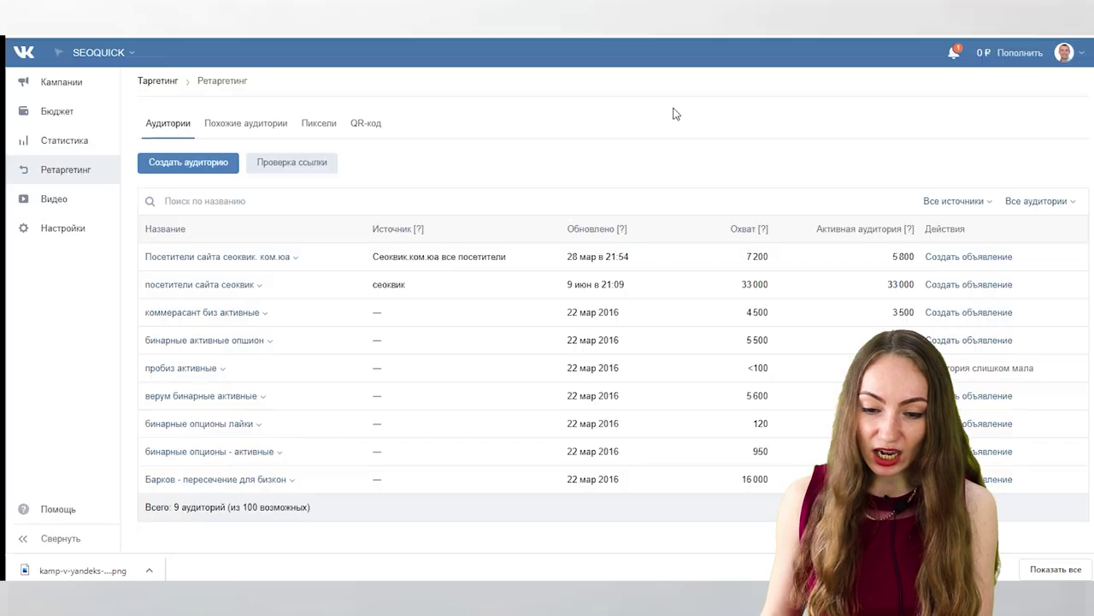
pyautogui.click(330, 132)
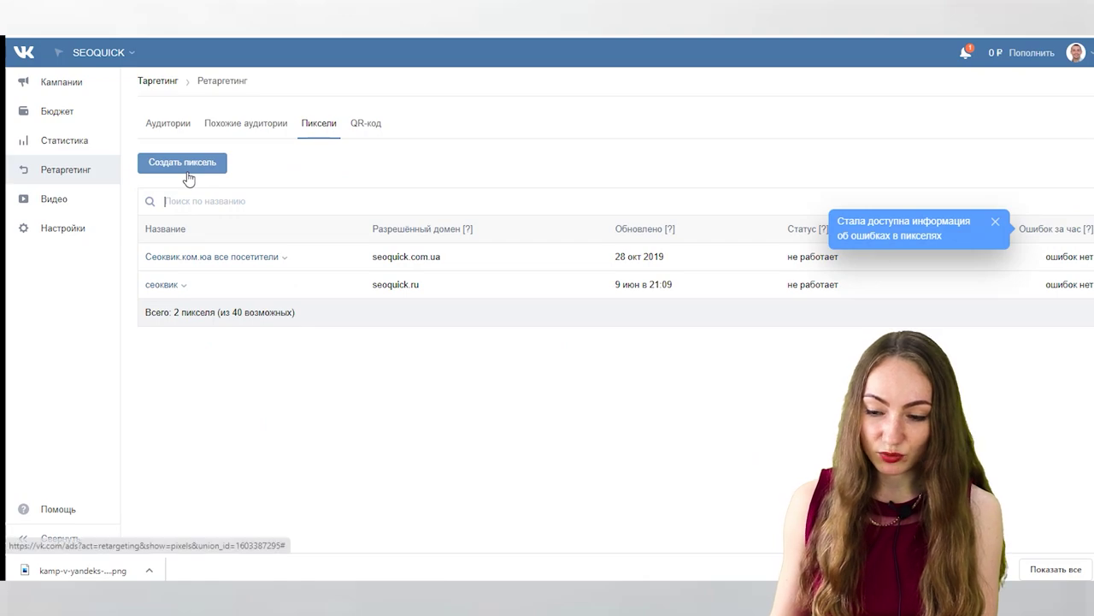
pyautogui.click(189, 178)
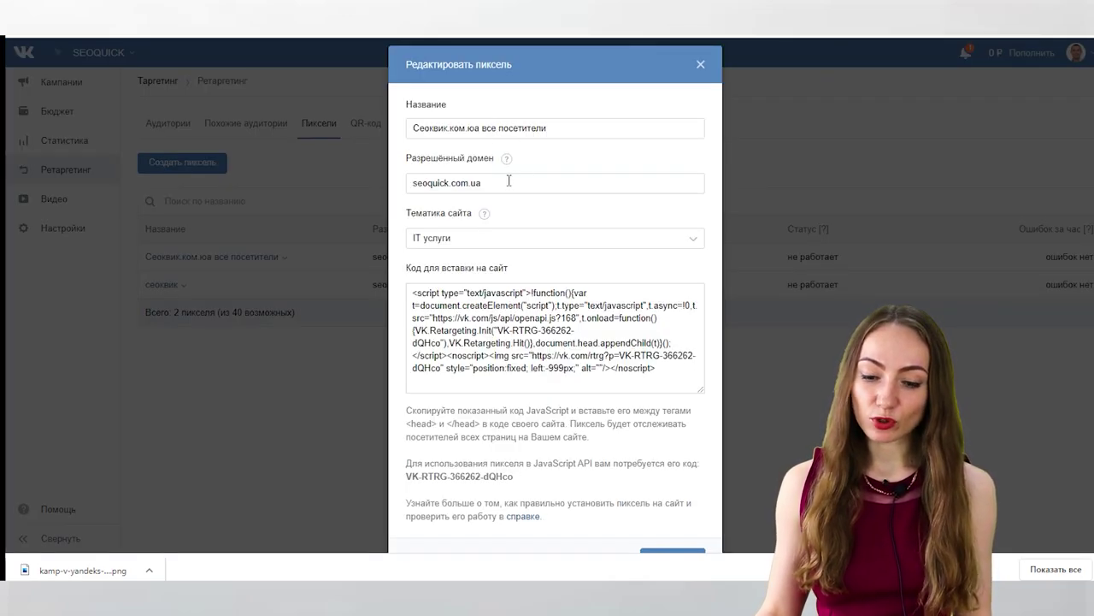
# Save the pixel "Сеоквик.ком.юа все посетители" for the domain seoquick.com.ua with the site topic "IT услуги".
pyautogui.scroll(-1, 478, 246)
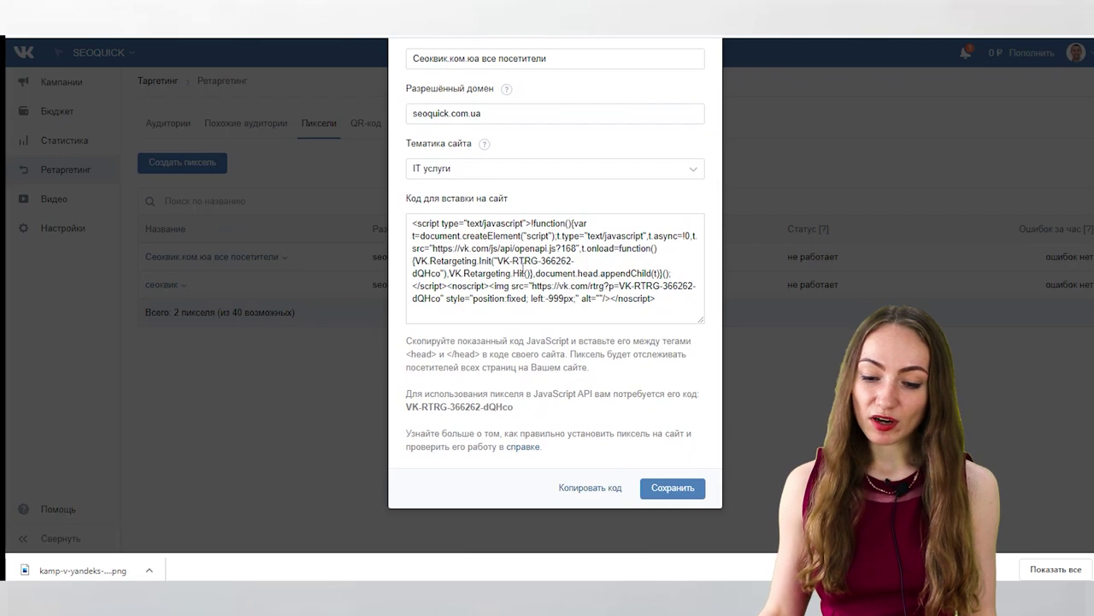
pyautogui.click(667, 490)
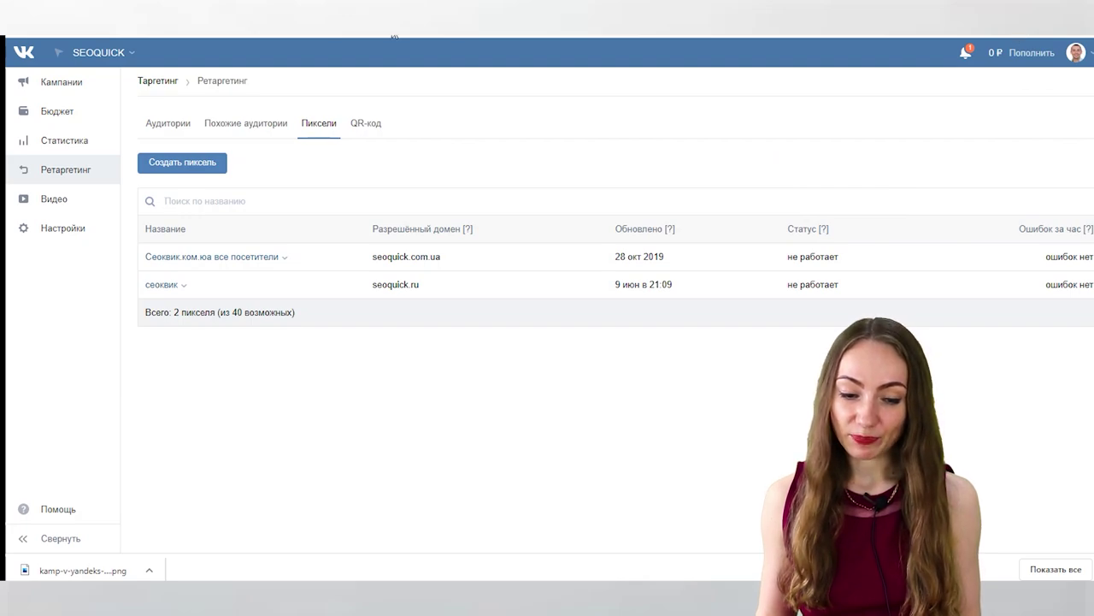
# View the form for a new retargeting QR code and close it without creating one.
pyautogui.click(368, 127)
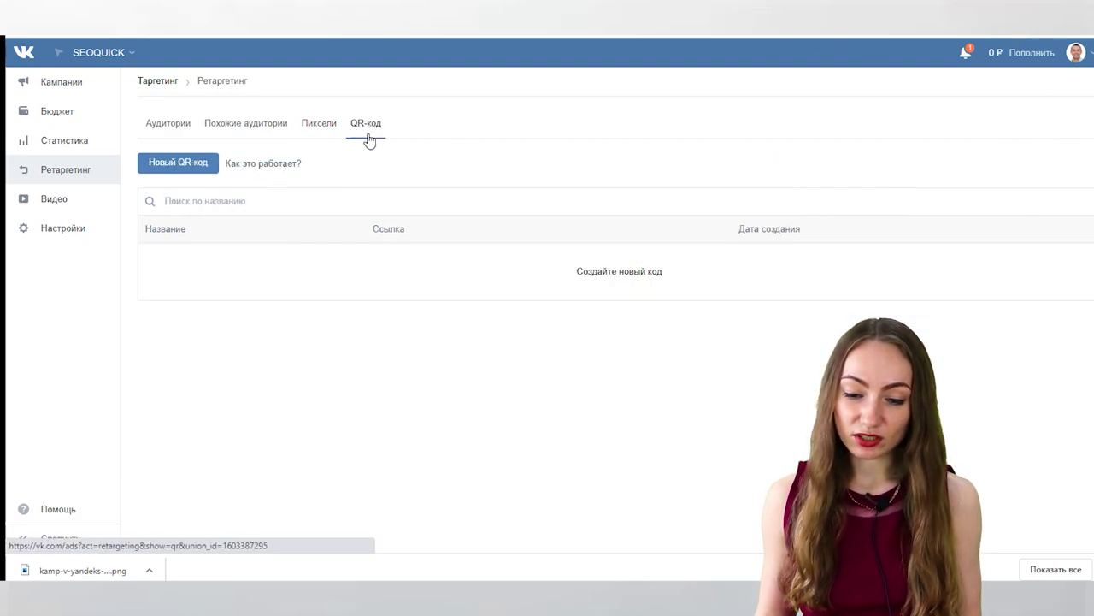
pyautogui.click(186, 170)
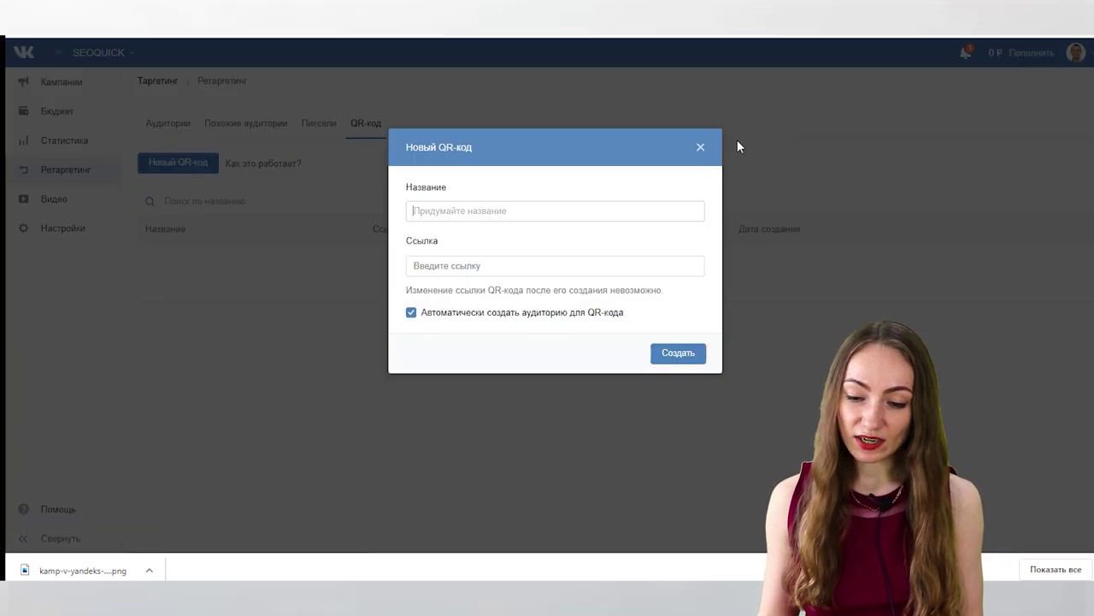
pyautogui.click(701, 147)
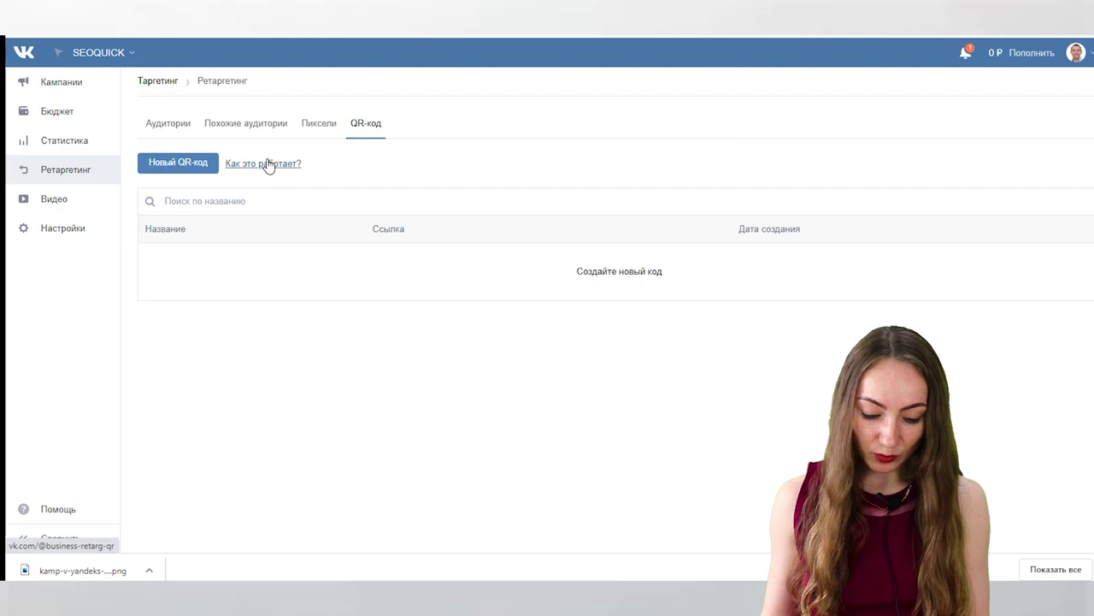
# Start a new ad from the retargeting audience "посетители сайта сеоквик" and look through the available ad formats.
pyautogui.click(156, 129)
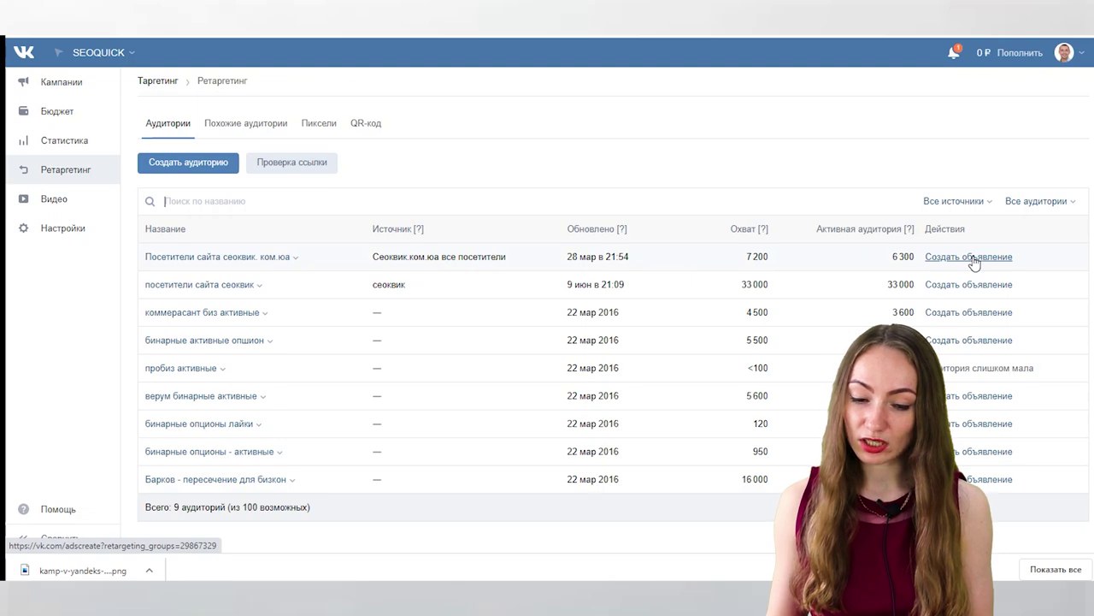
pyautogui.click(969, 286)
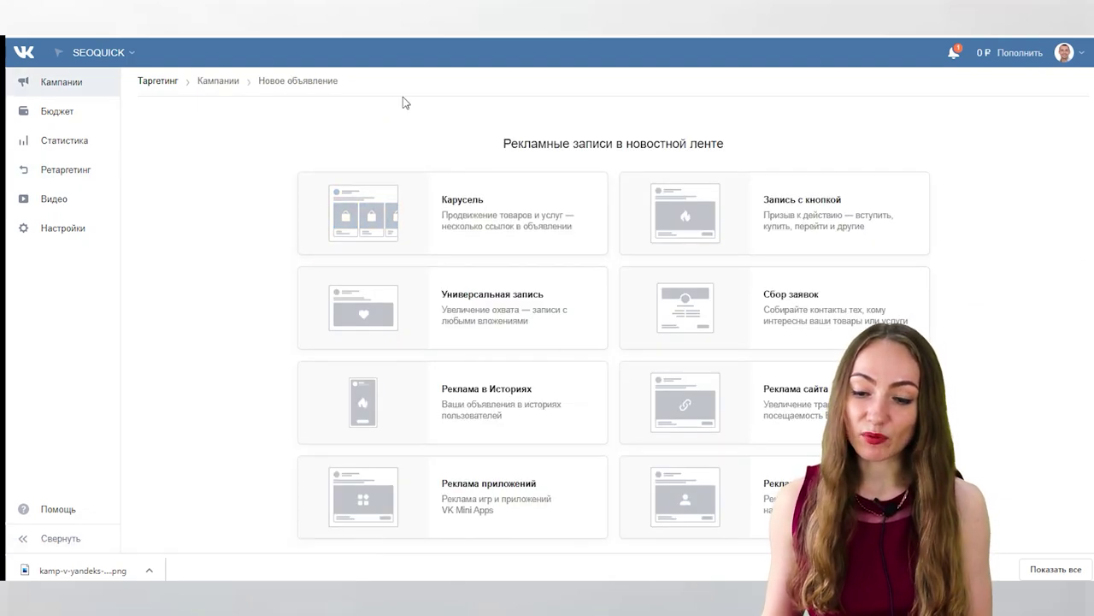
pyautogui.scroll(-1, 403, 97)
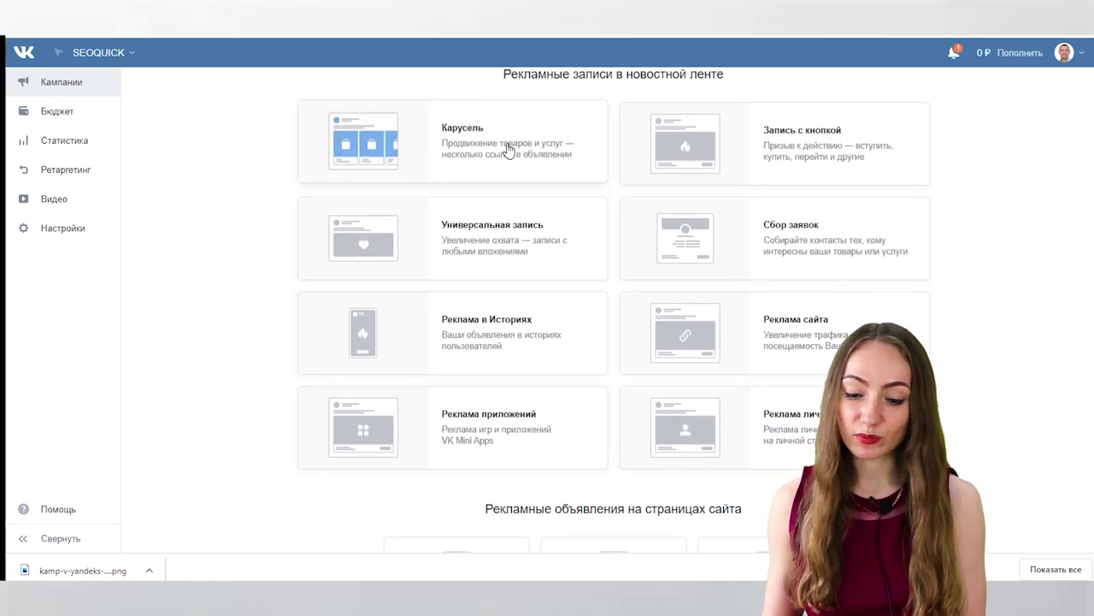
pyautogui.scroll(-2, 505, 152)
pyautogui.scroll(2, 411, 192)
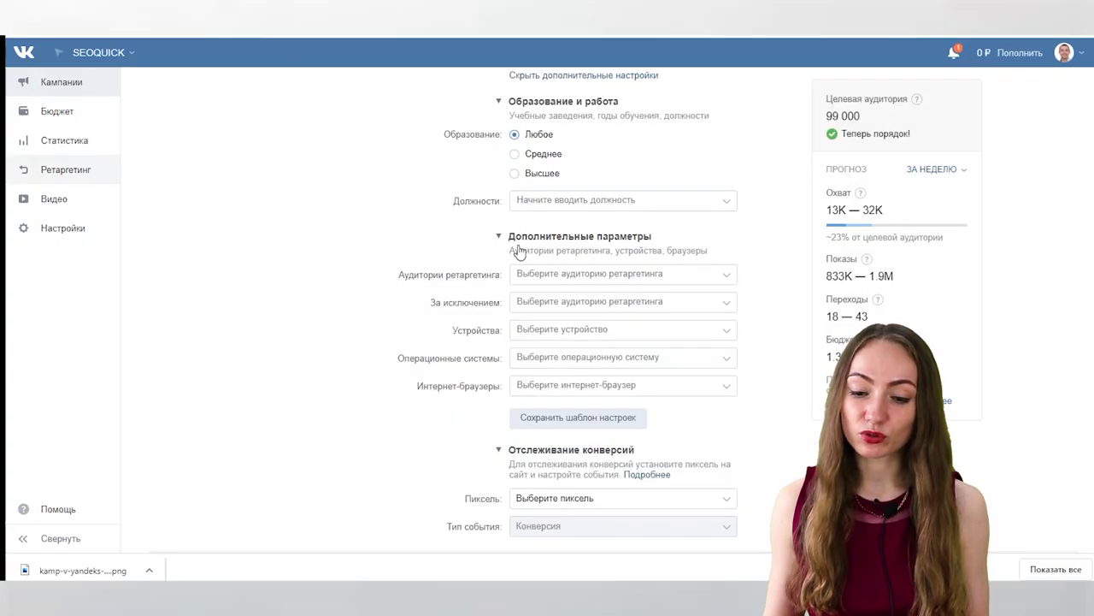
# Target the ad at the retargeting audience "Посетители сайта сеоквик. ком.юа" and exclude the audience "посетители сайта сеоквик".
pyautogui.scroll(-2, 482, 212)
pyautogui.click(539, 142)
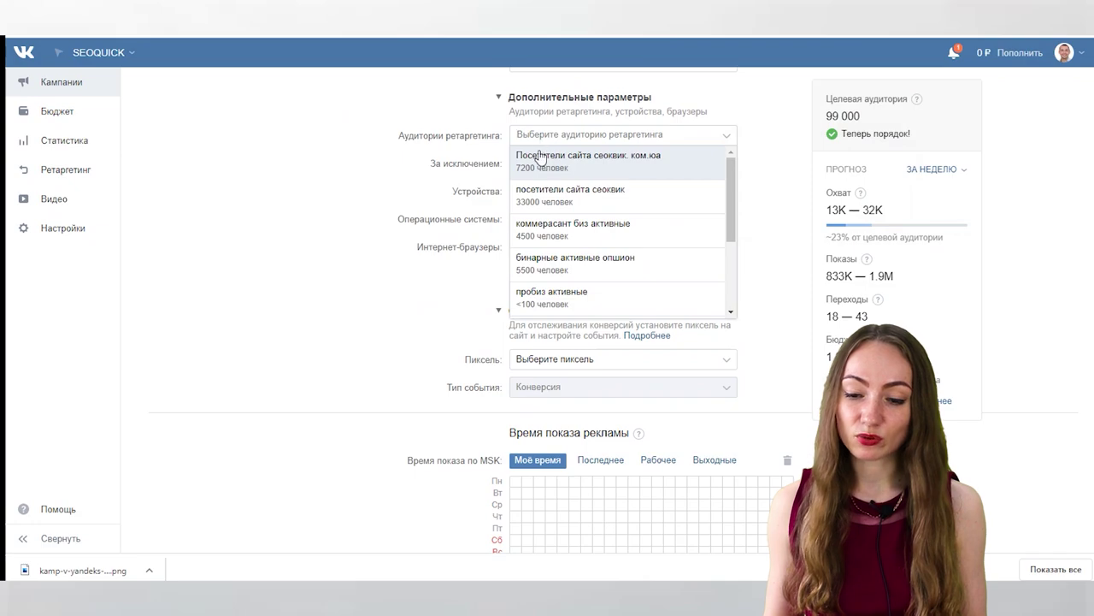
pyautogui.click(542, 164)
pyautogui.scroll(4, 434, 192)
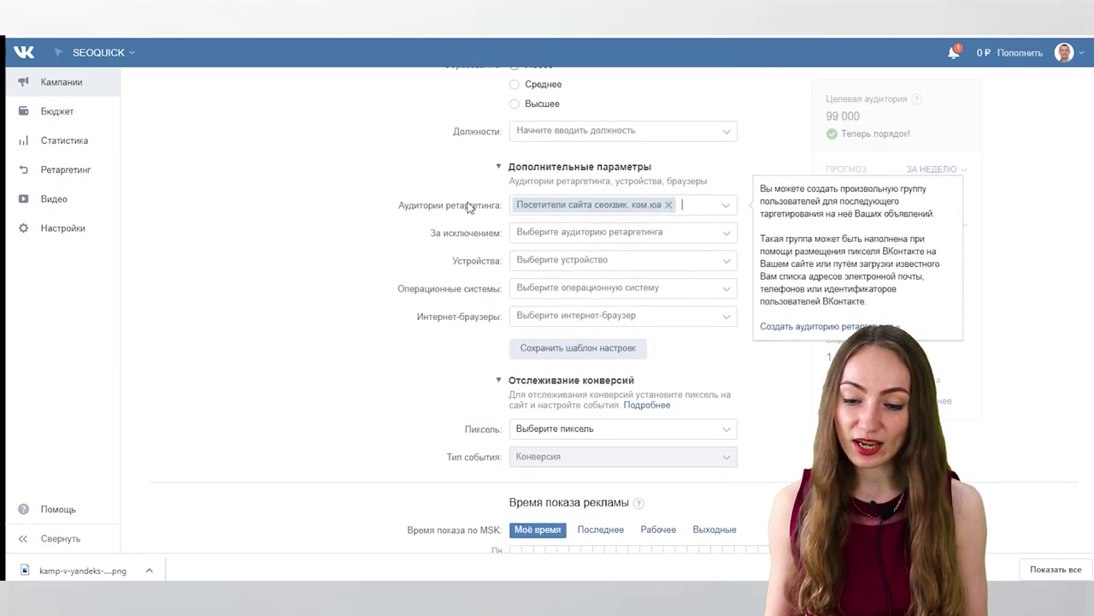
pyautogui.scroll(2, 481, 212)
pyautogui.scroll(-5, 481, 221)
pyautogui.click(536, 167)
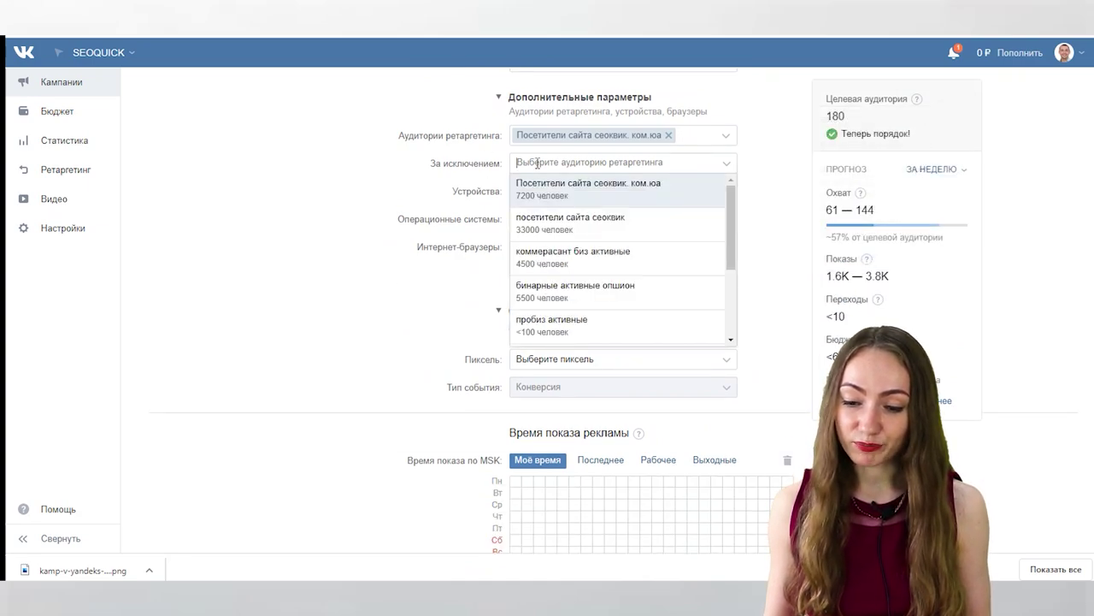
pyautogui.click(630, 218)
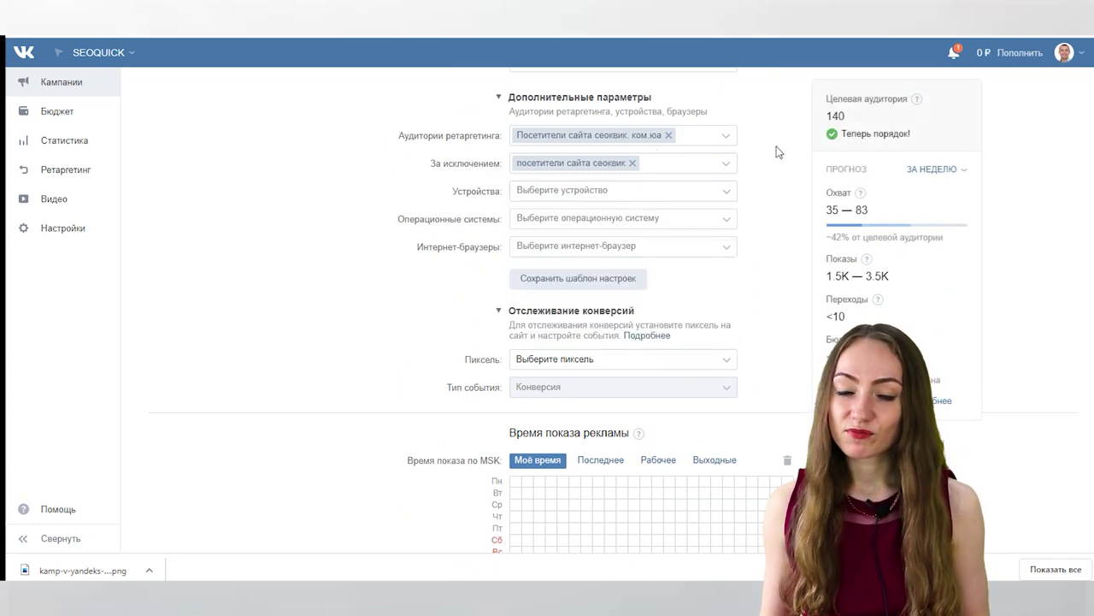
# Look through the device targeting options and close them without selecting a device.
pyautogui.click(589, 191)
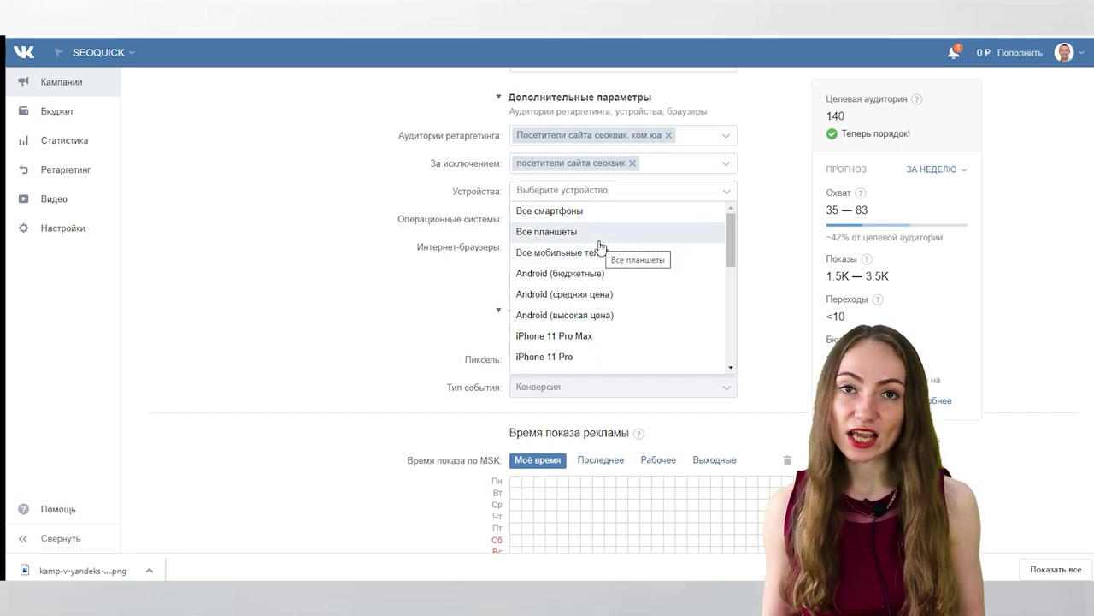
pyautogui.scroll(-2, 642, 281)
pyautogui.scroll(1, 556, 295)
pyautogui.scroll(-3, 553, 328)
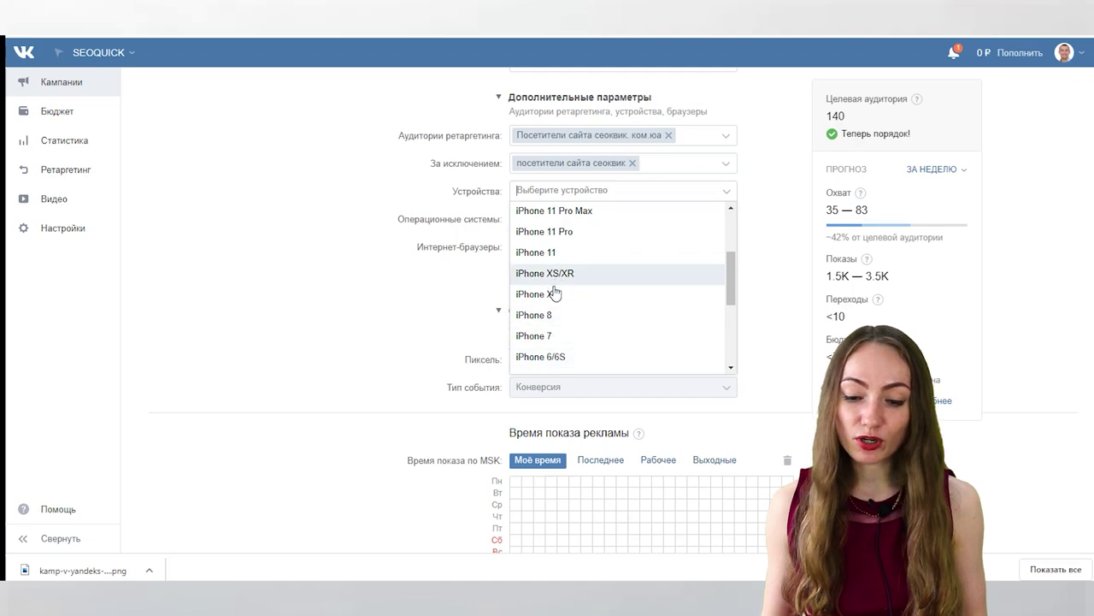
pyautogui.click(396, 283)
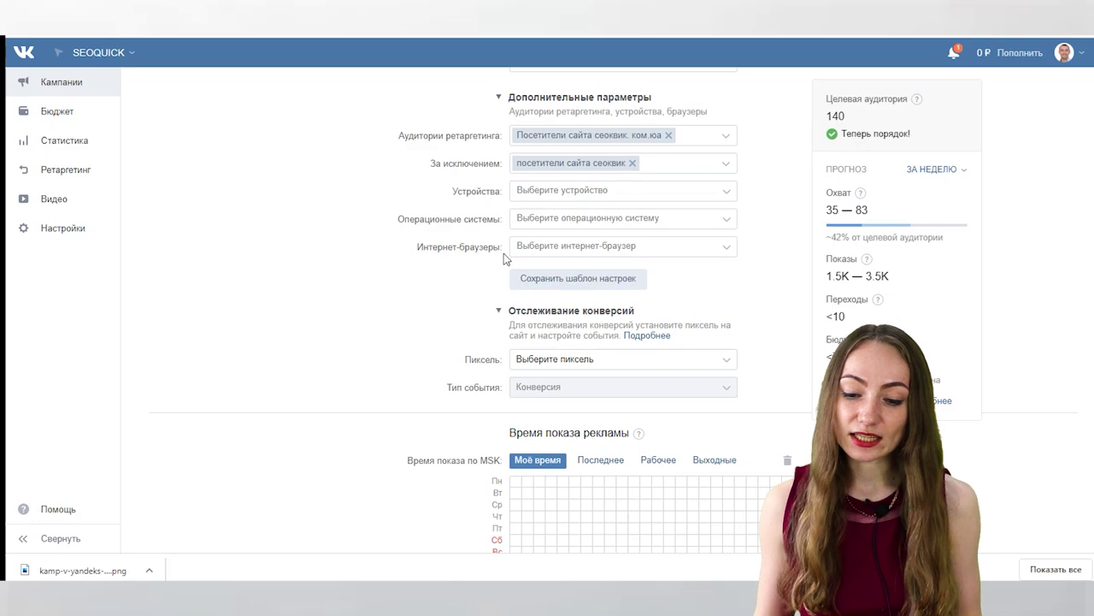
# Set conversion tracking to the pixel "сеоквик" with the event type "Оформление подписки".
pyautogui.scroll(-2, 724, 90)
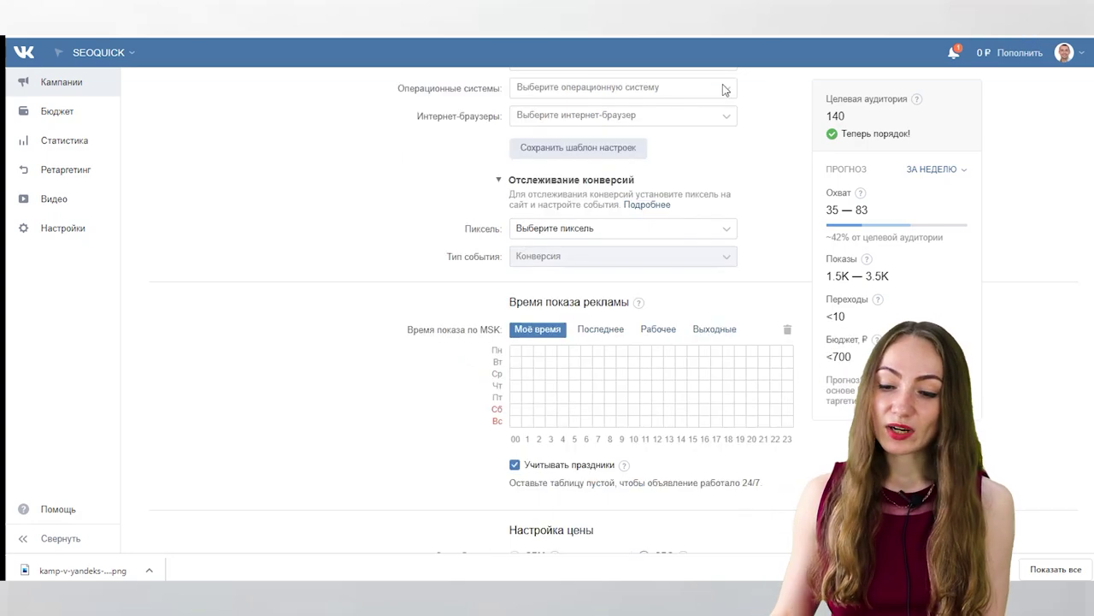
pyautogui.scroll(1, 598, 149)
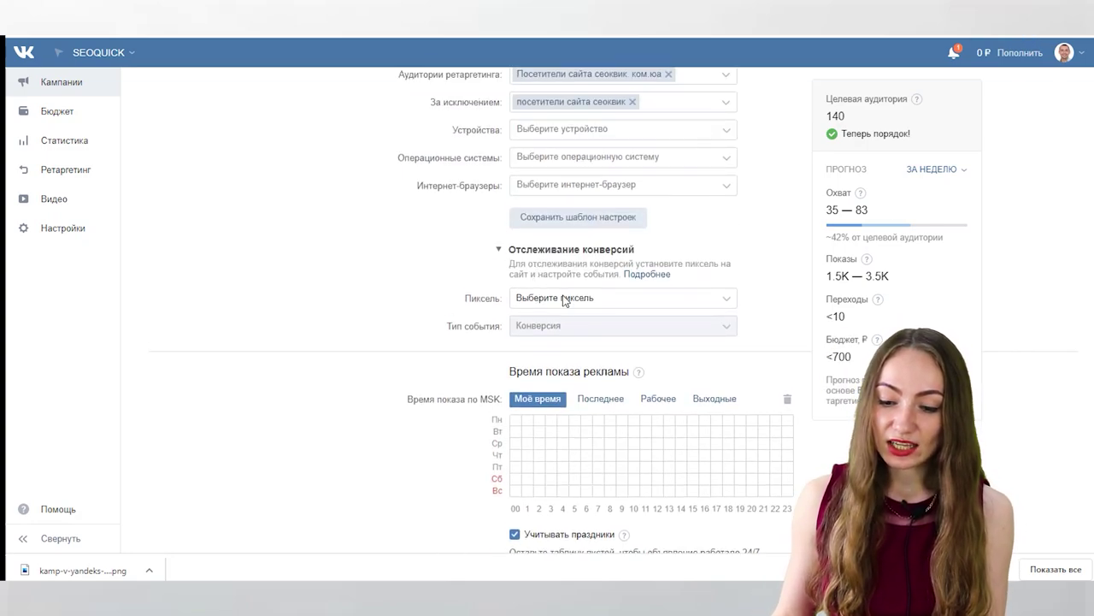
pyautogui.click(564, 300)
pyautogui.click(546, 342)
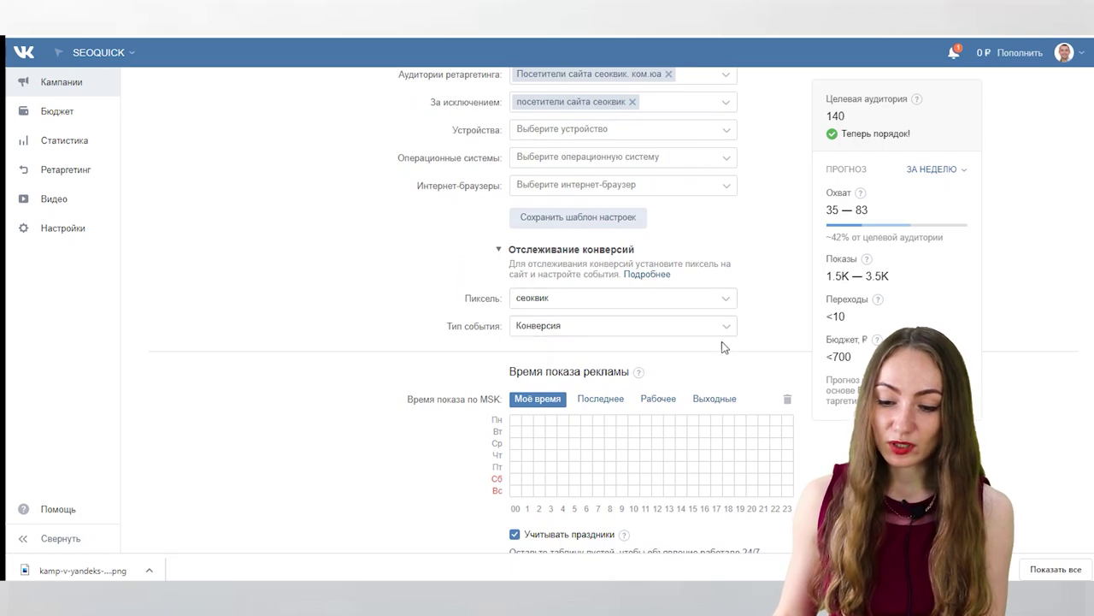
pyautogui.click(635, 333)
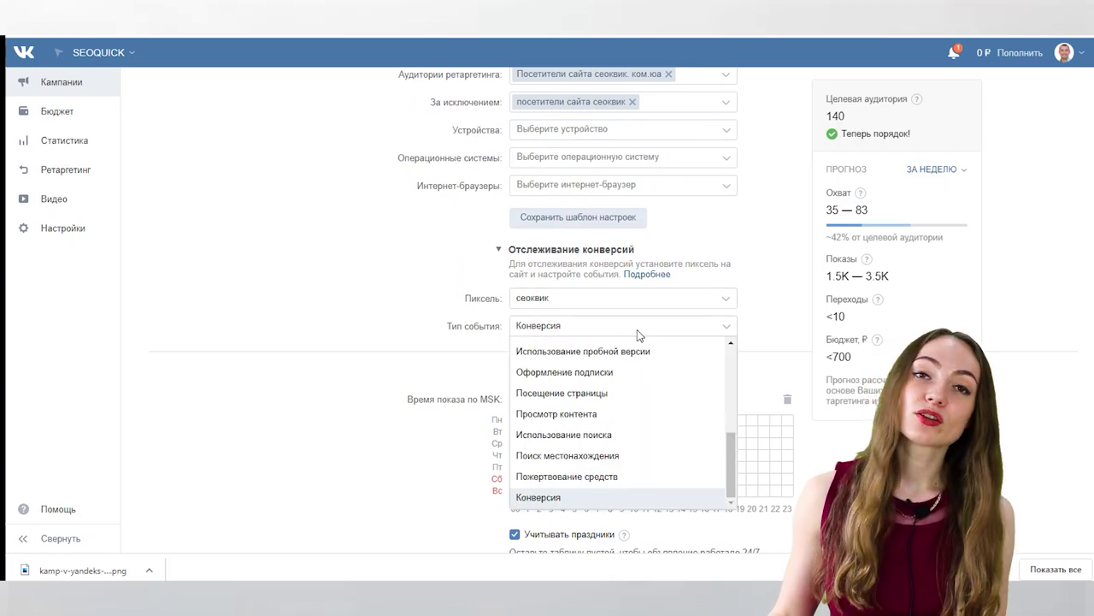
pyautogui.click(598, 373)
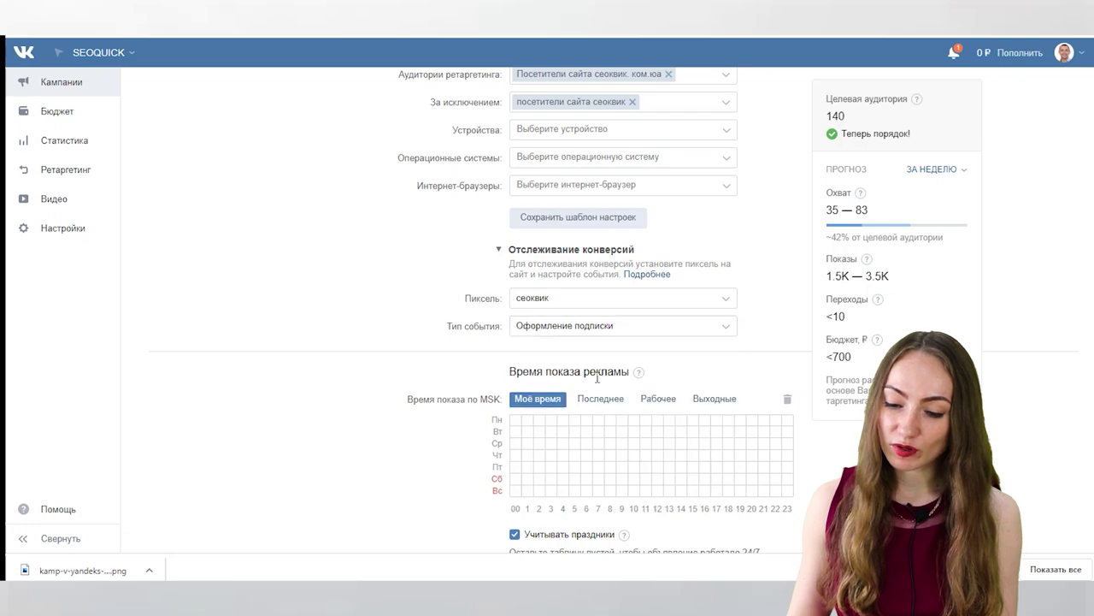
# Schedule the ad for Monday to Friday in hour slots 00 to 15, read the holiday option's explanation, and leave holidays taken into account.
pyautogui.scroll(-2, 621, 339)
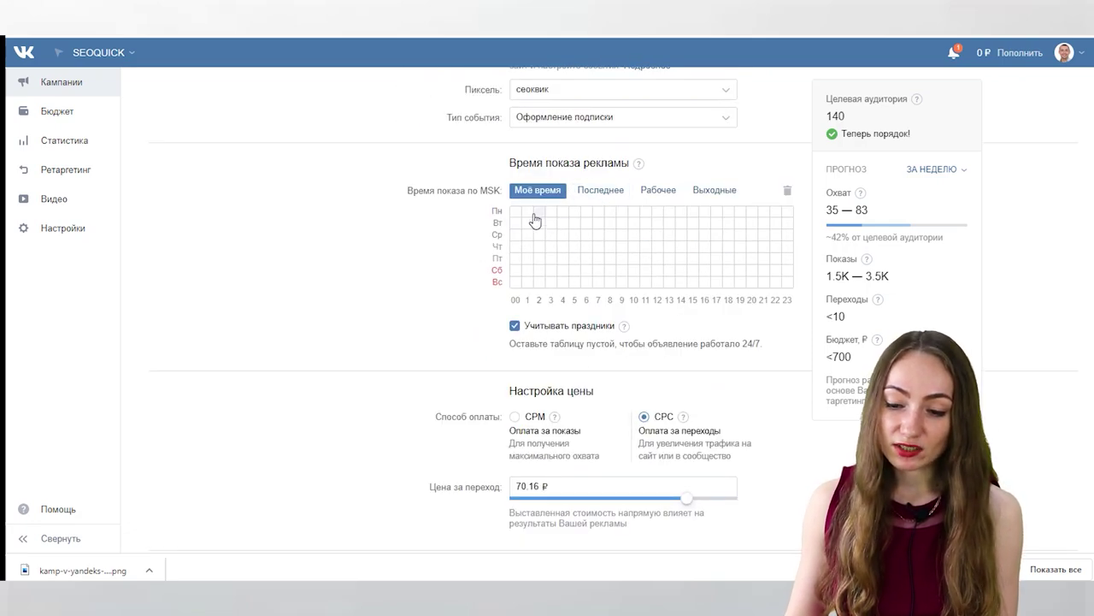
pyautogui.moveTo(516, 214)
pyautogui.mouseDown()
pyautogui.moveTo(527, 279)
pyautogui.moveTo(689, 269)
pyautogui.moveTo(692, 257)
pyautogui.mouseUp()
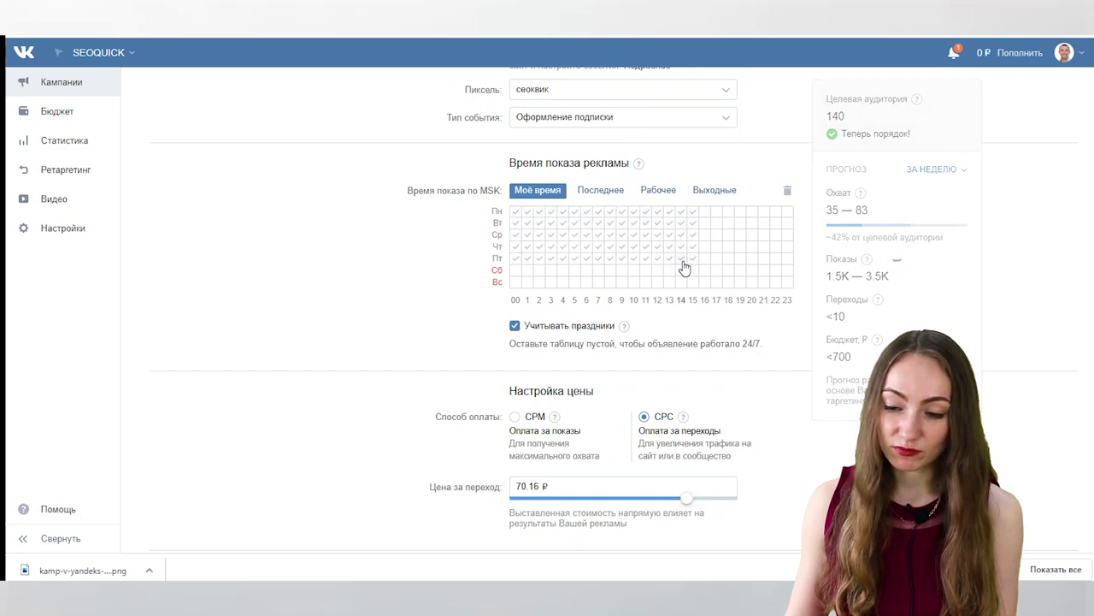
pyautogui.click(515, 327)
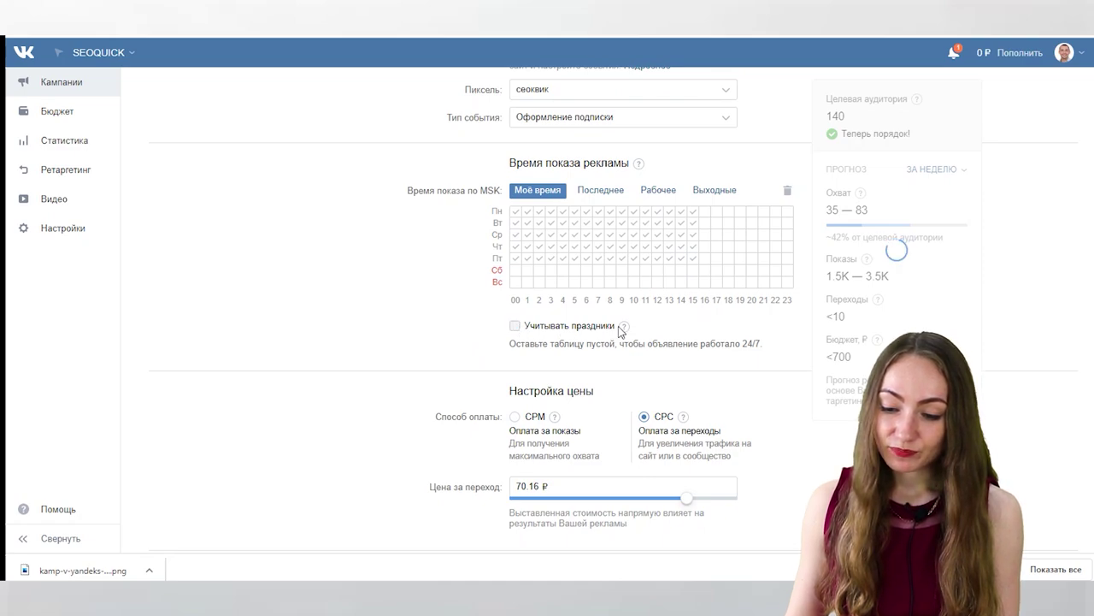
pyautogui.moveTo(626, 329)
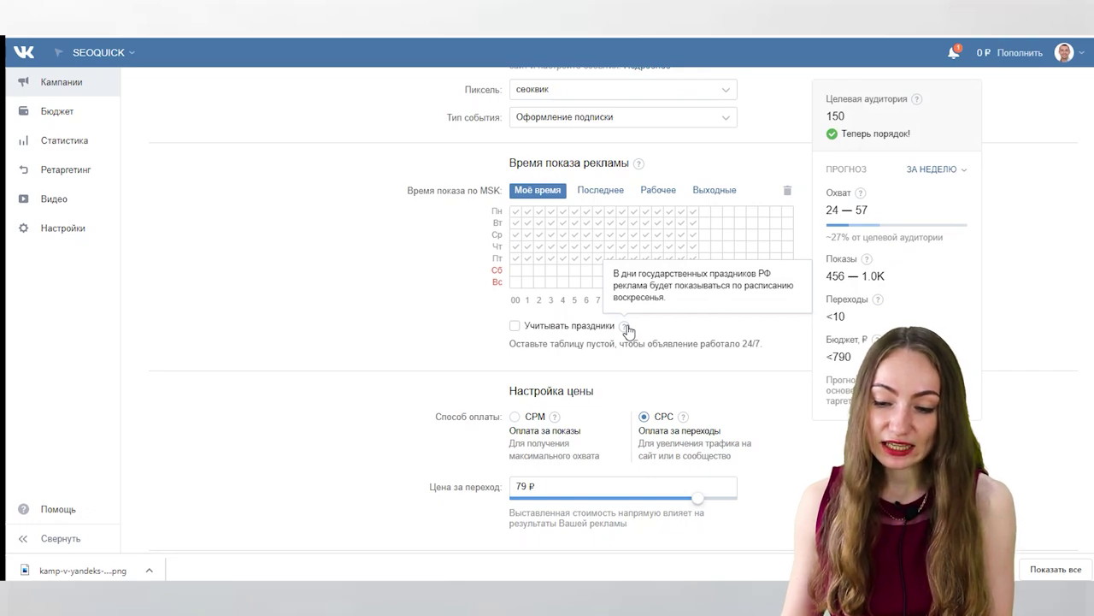
pyautogui.click(584, 334)
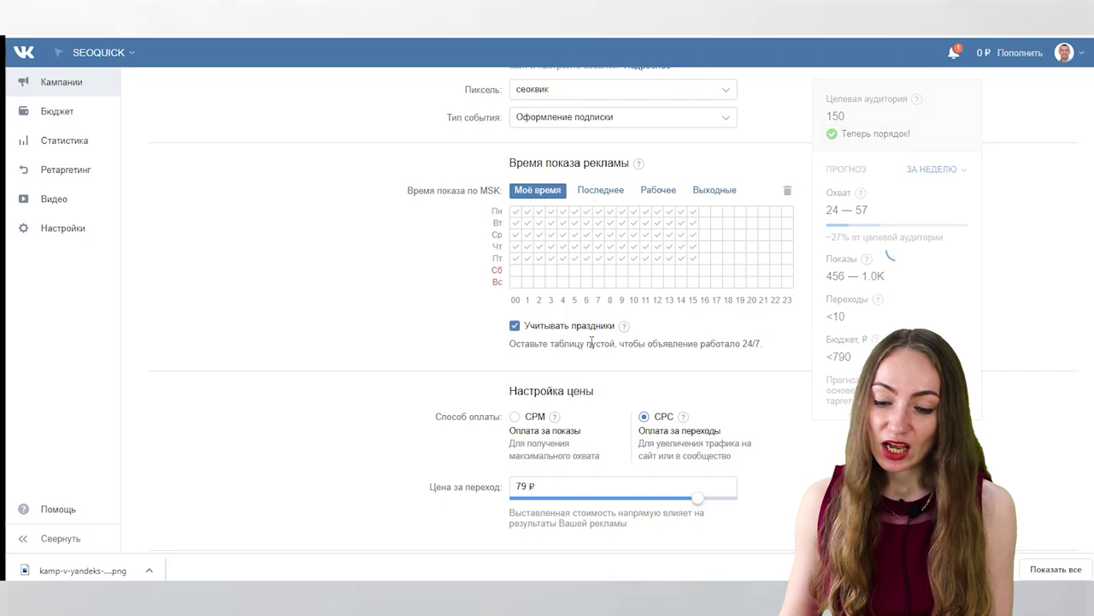
# Set the price per click to 14.97 ₽, try the CPM payment method, and return to CPC.
pyautogui.scroll(-2, 707, 355)
pyautogui.moveTo(699, 370); pyautogui.dragTo(545, 370)
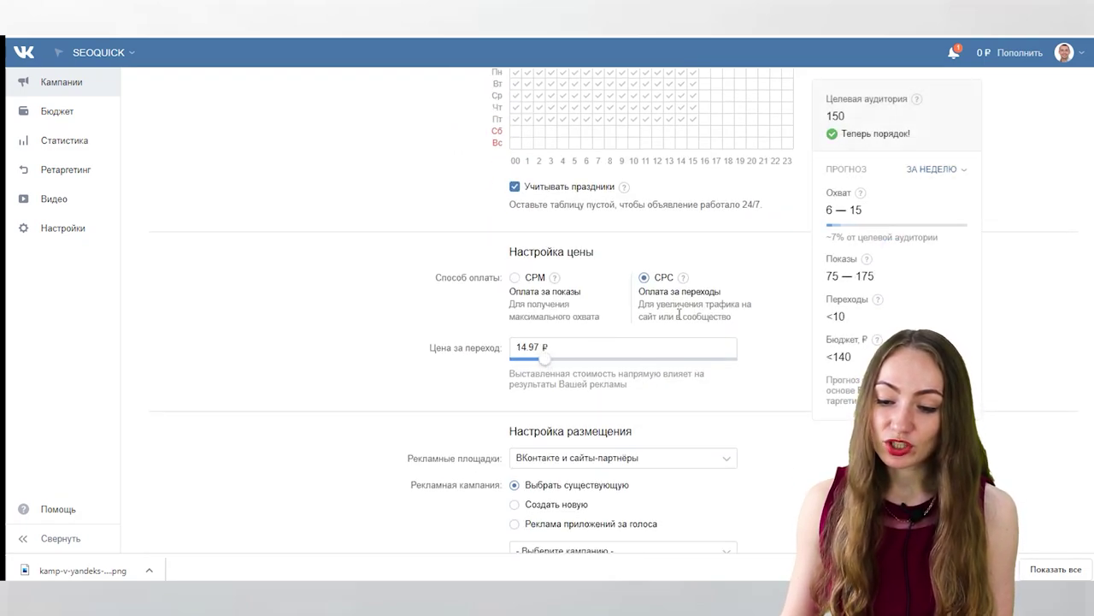
pyautogui.click(515, 278)
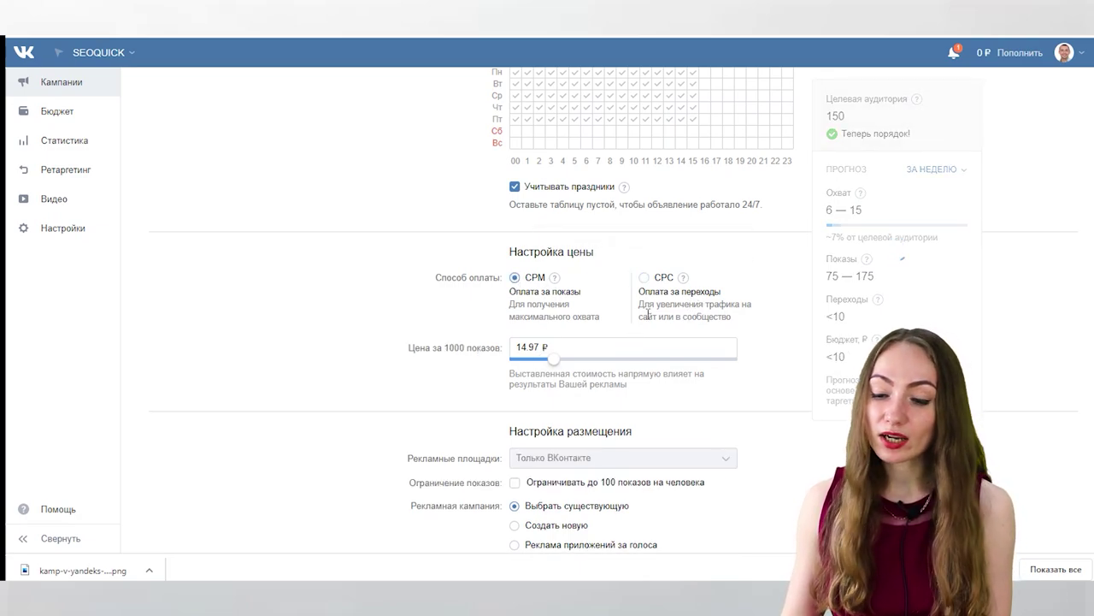
pyautogui.click(645, 278)
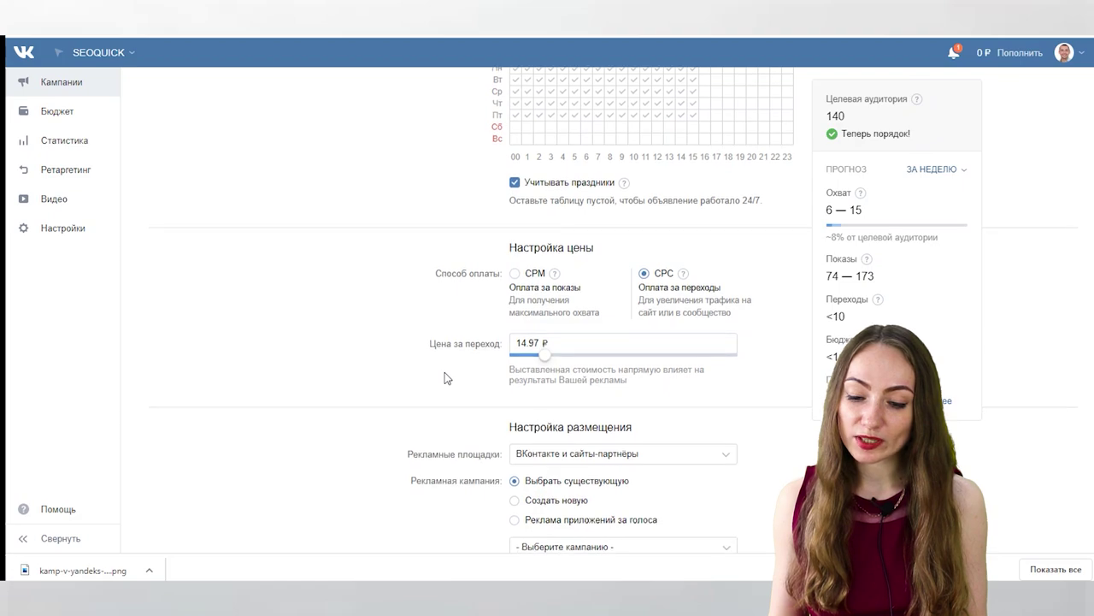
# Restrict the ad's placement platforms to "Только ВКонтакте".
pyautogui.scroll(-2, 445, 372)
pyautogui.click(548, 318)
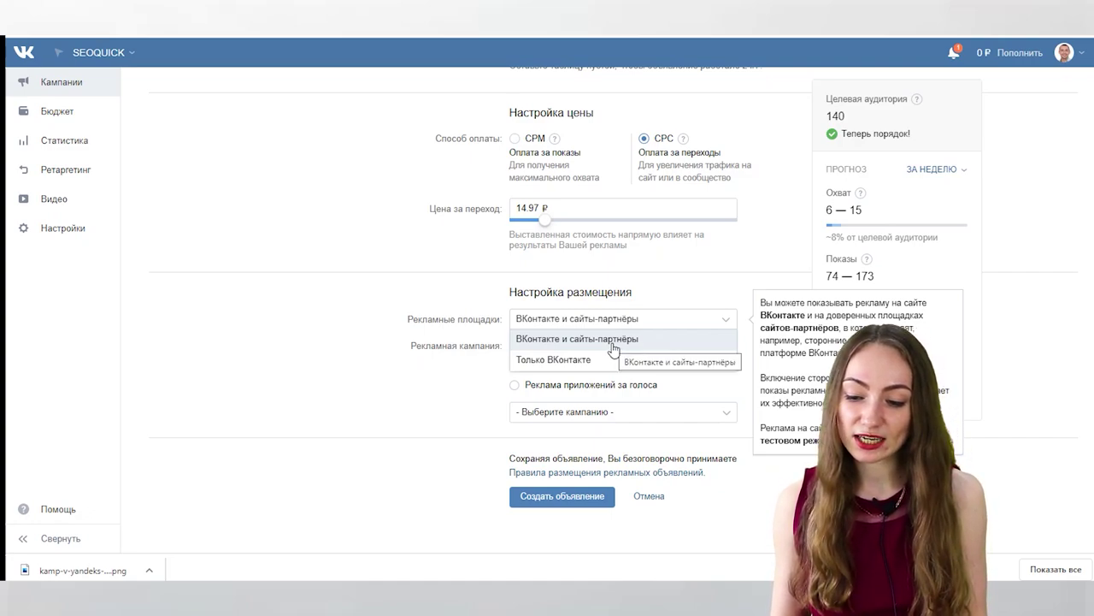
pyautogui.click(590, 365)
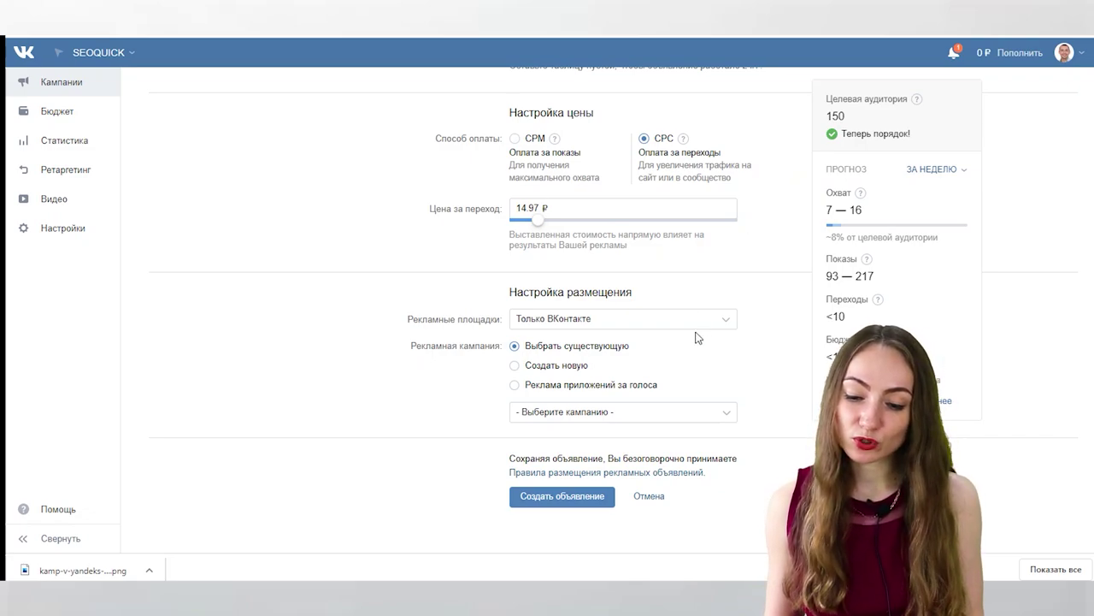
# View the option for creating a new campaign, return to choosing an existing one, and check the campaign list without selecting any.
pyautogui.scroll(-1, 693, 333)
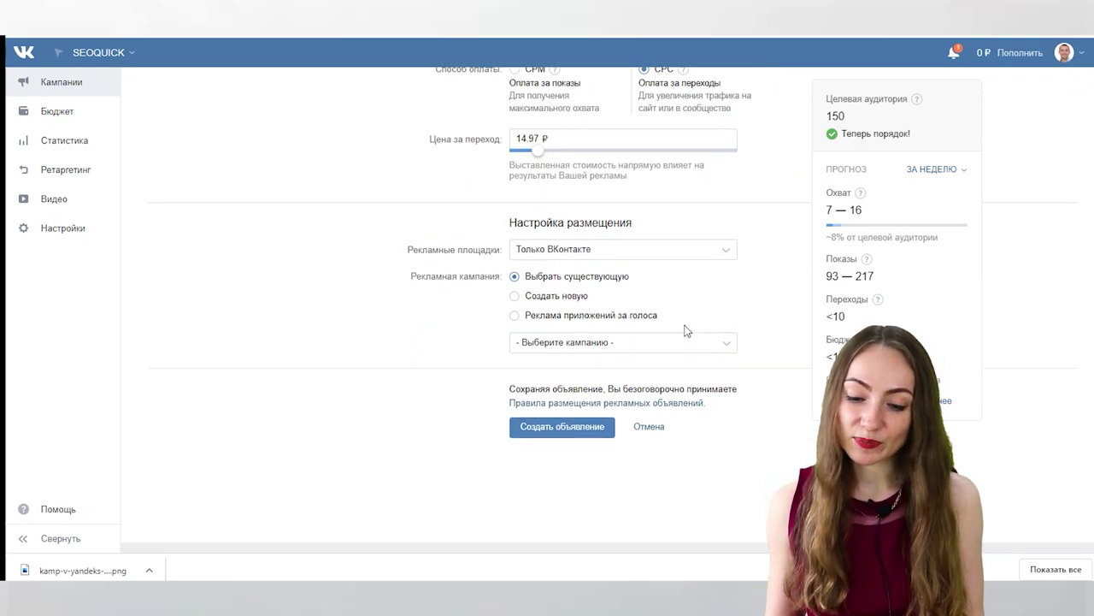
pyautogui.click(569, 298)
pyautogui.click(566, 279)
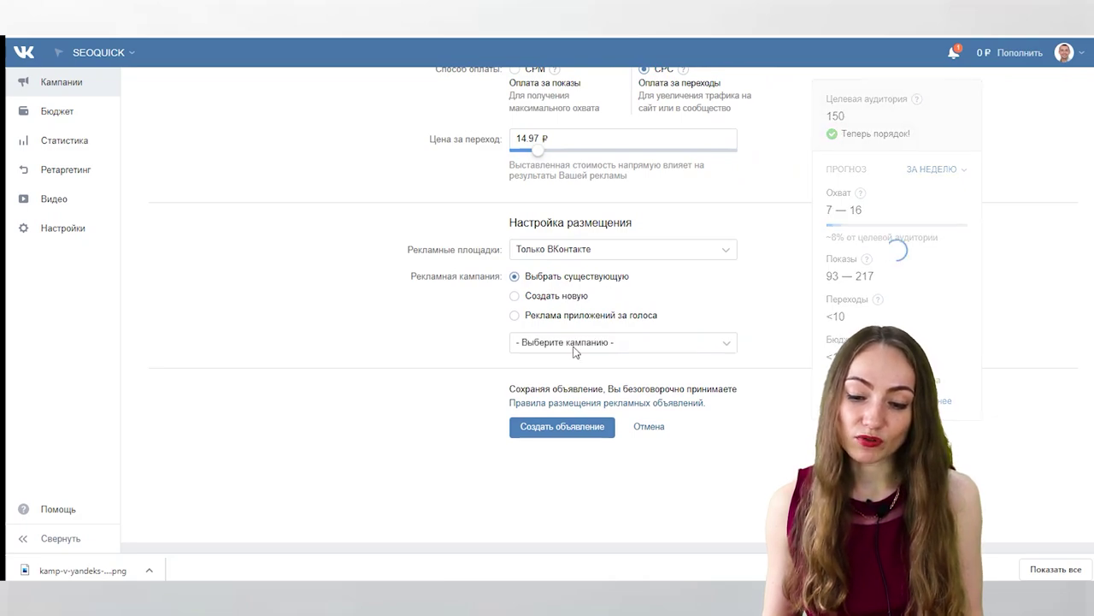
pyautogui.click(575, 343)
pyautogui.click(467, 368)
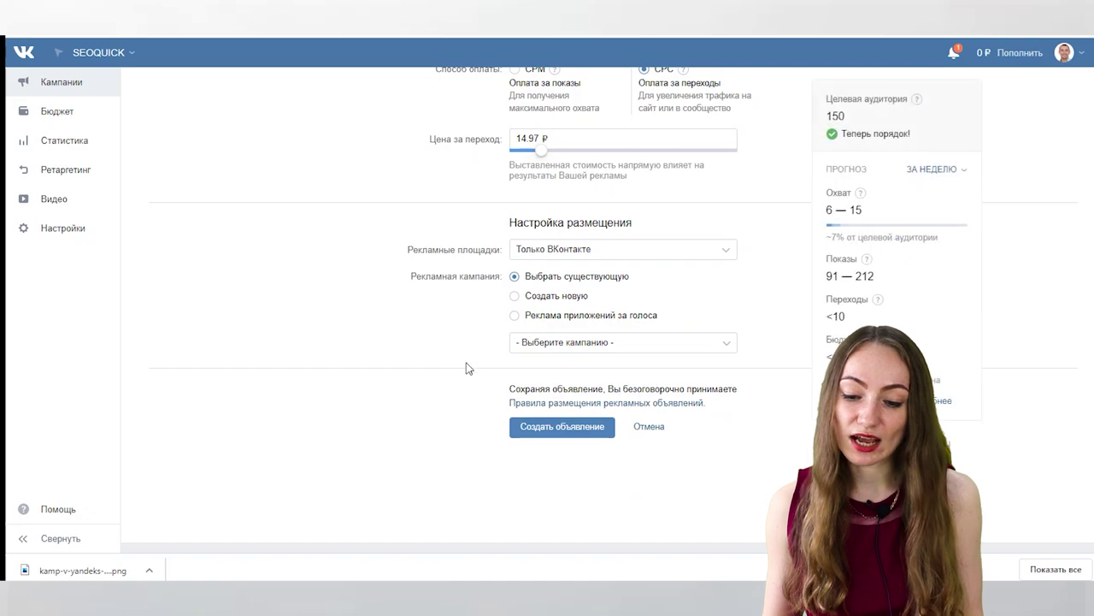